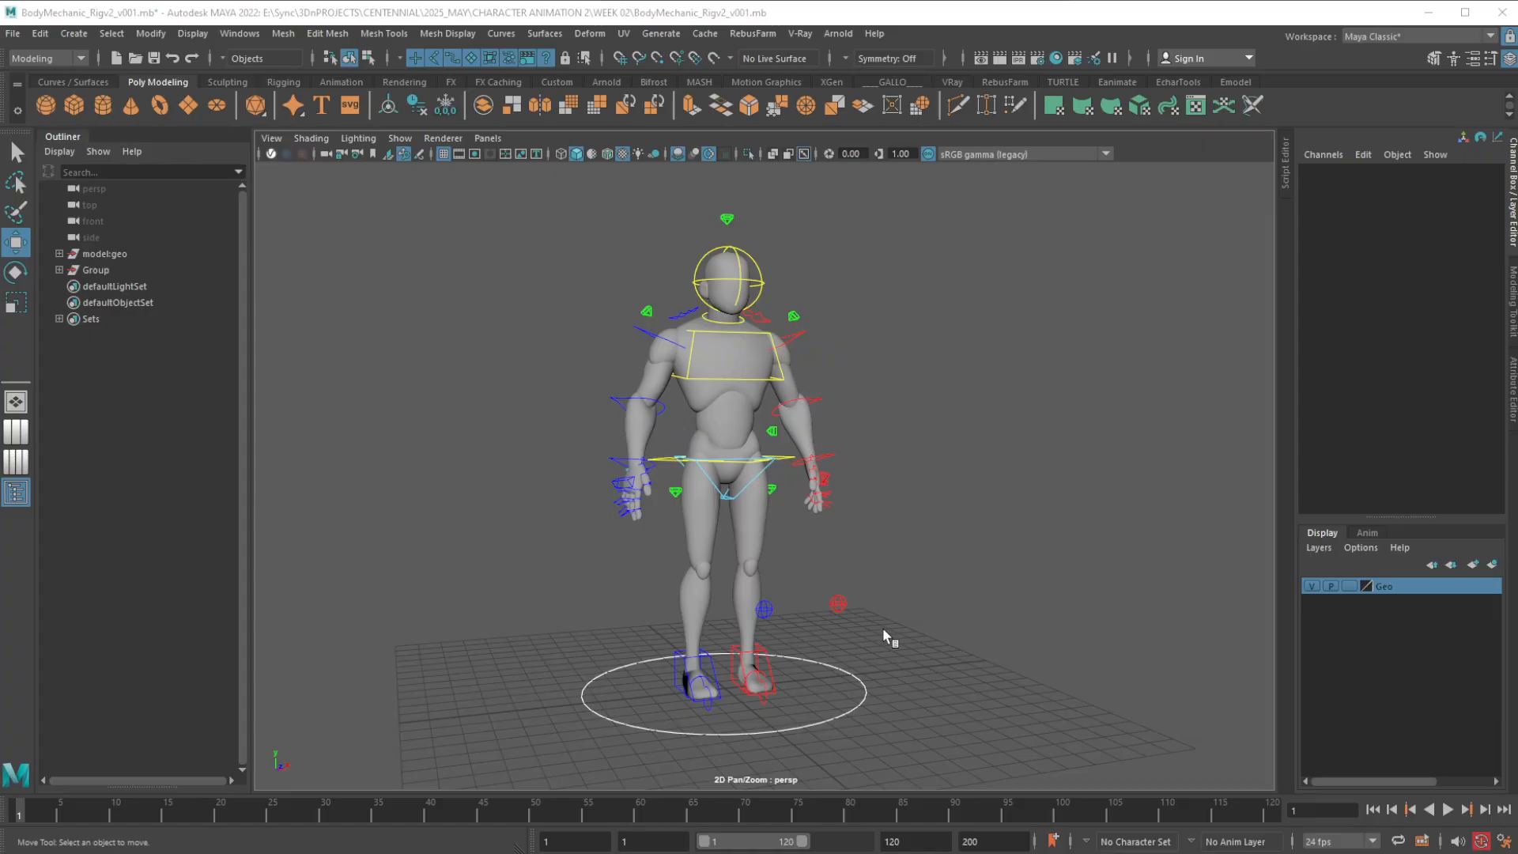
Set the FKIKBlend of the spine's FKIK control beside the waist to 0
{"action": "left_click_drag", "start_coordinate": [871, 629], "coordinate": [881, 629], "text": "alt"}
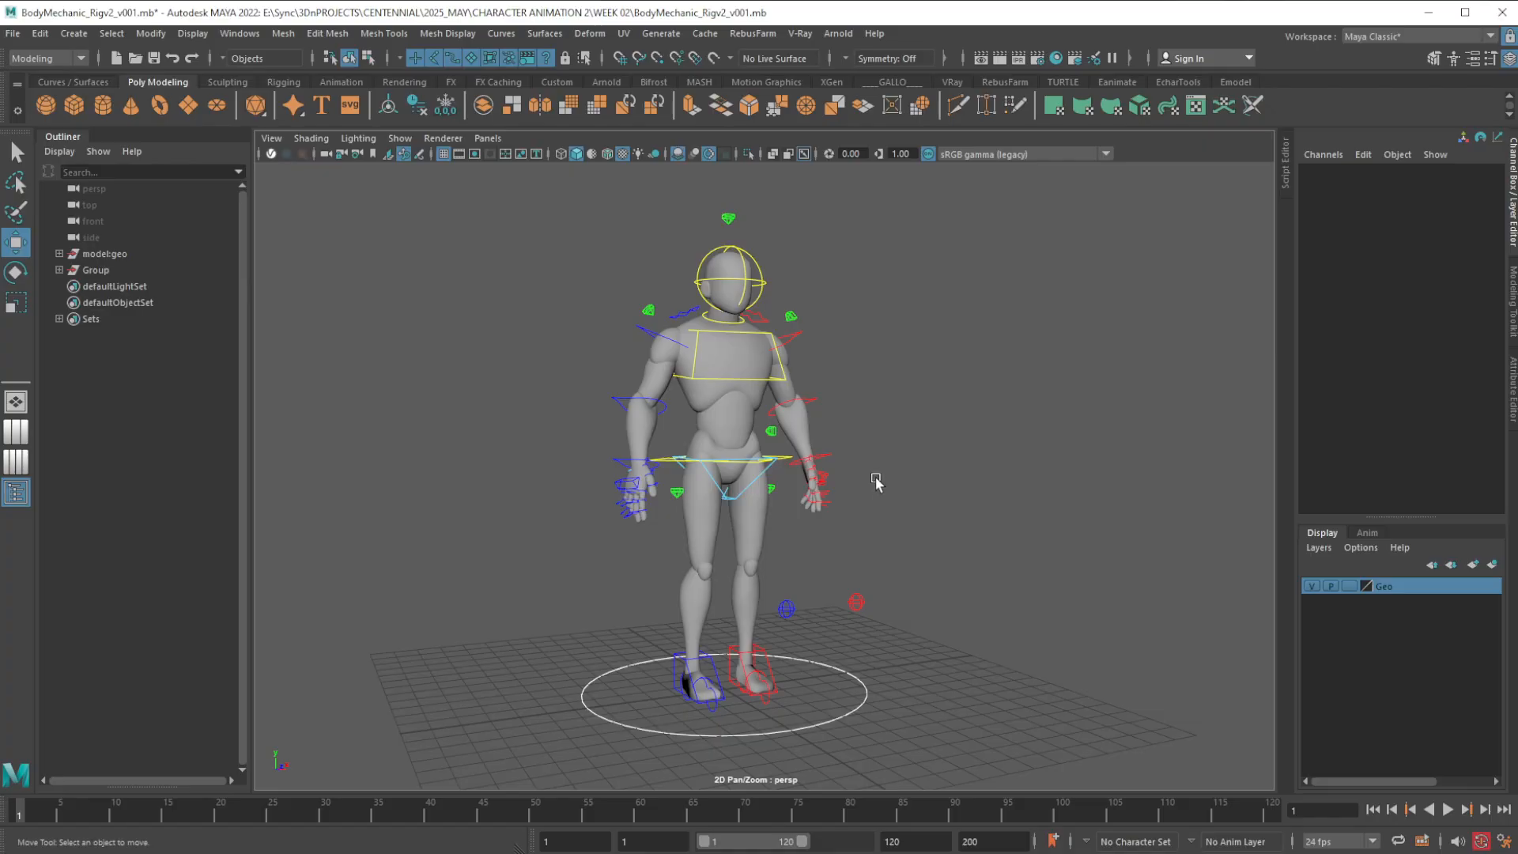
{"action": "middle_click_drag", "start_coordinate": [867, 468], "coordinate": [885, 472]}
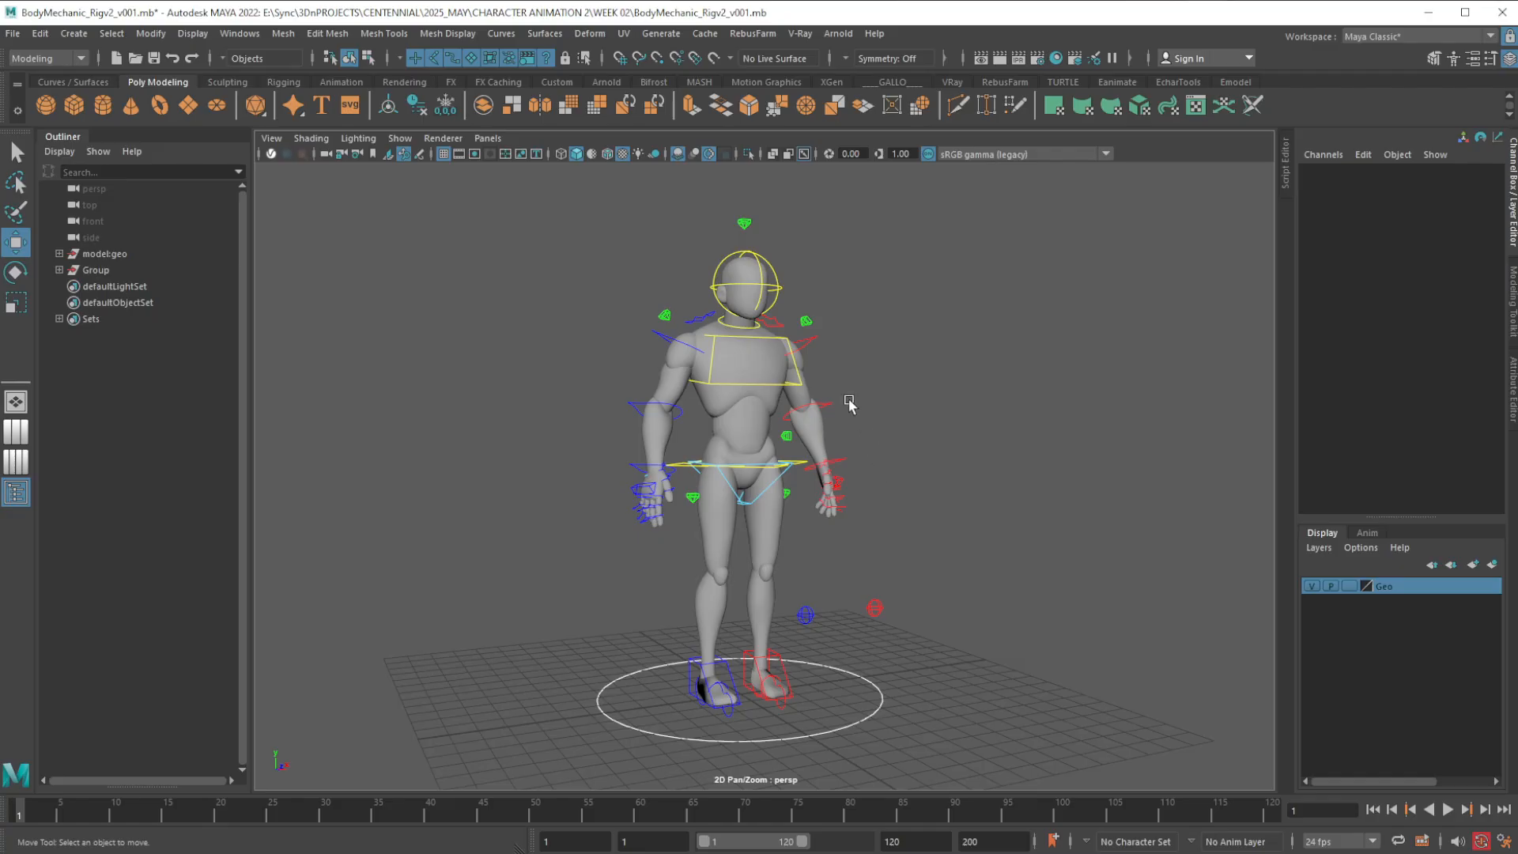
{"action": "right_click_drag", "start_coordinate": [854, 395], "coordinate": [881, 430], "text": "alt"}
{"action": "middle_click_drag", "start_coordinate": [879, 416], "coordinate": [874, 471], "text": "alt"}
{"action": "right_click_drag", "start_coordinate": [874, 471], "coordinate": [888, 624], "text": "alt"}
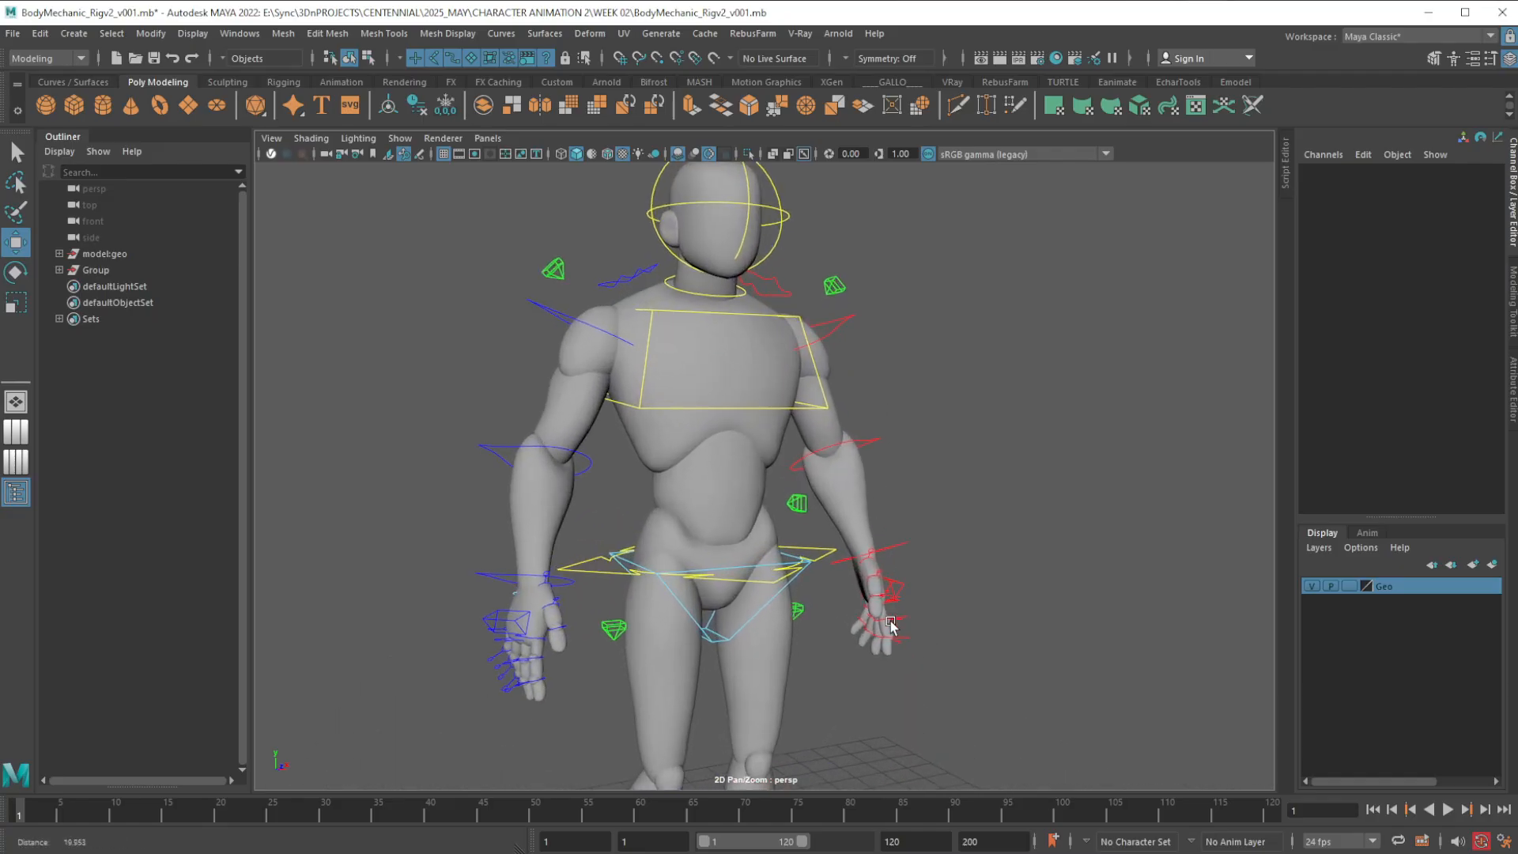
{"action": "middle_click_drag", "start_coordinate": [924, 521], "coordinate": [942, 543], "text": "alt"}
{"action": "right_click_drag", "start_coordinate": [942, 542], "coordinate": [939, 620], "text": "alt"}
{"action": "left_click_drag", "start_coordinate": [941, 620], "coordinate": [897, 615], "text": "alt"}
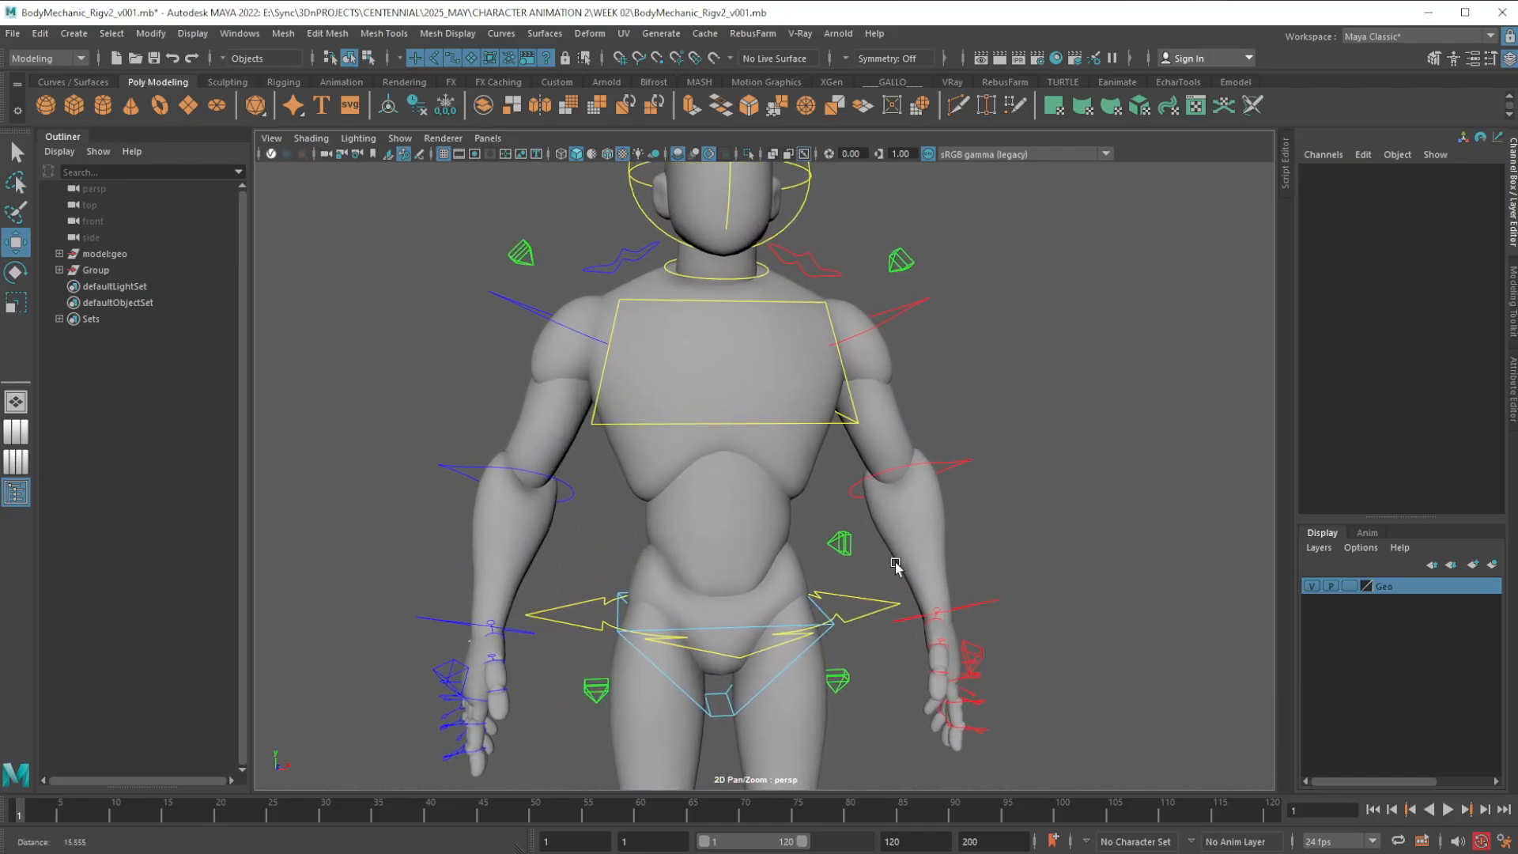
{"action": "right_click_drag", "start_coordinate": [895, 563], "coordinate": [894, 632], "text": "alt"}
{"action": "left_click_drag", "start_coordinate": [895, 633], "coordinate": [890, 613], "text": "alt"}
{"action": "left_click", "coordinate": [870, 571]}
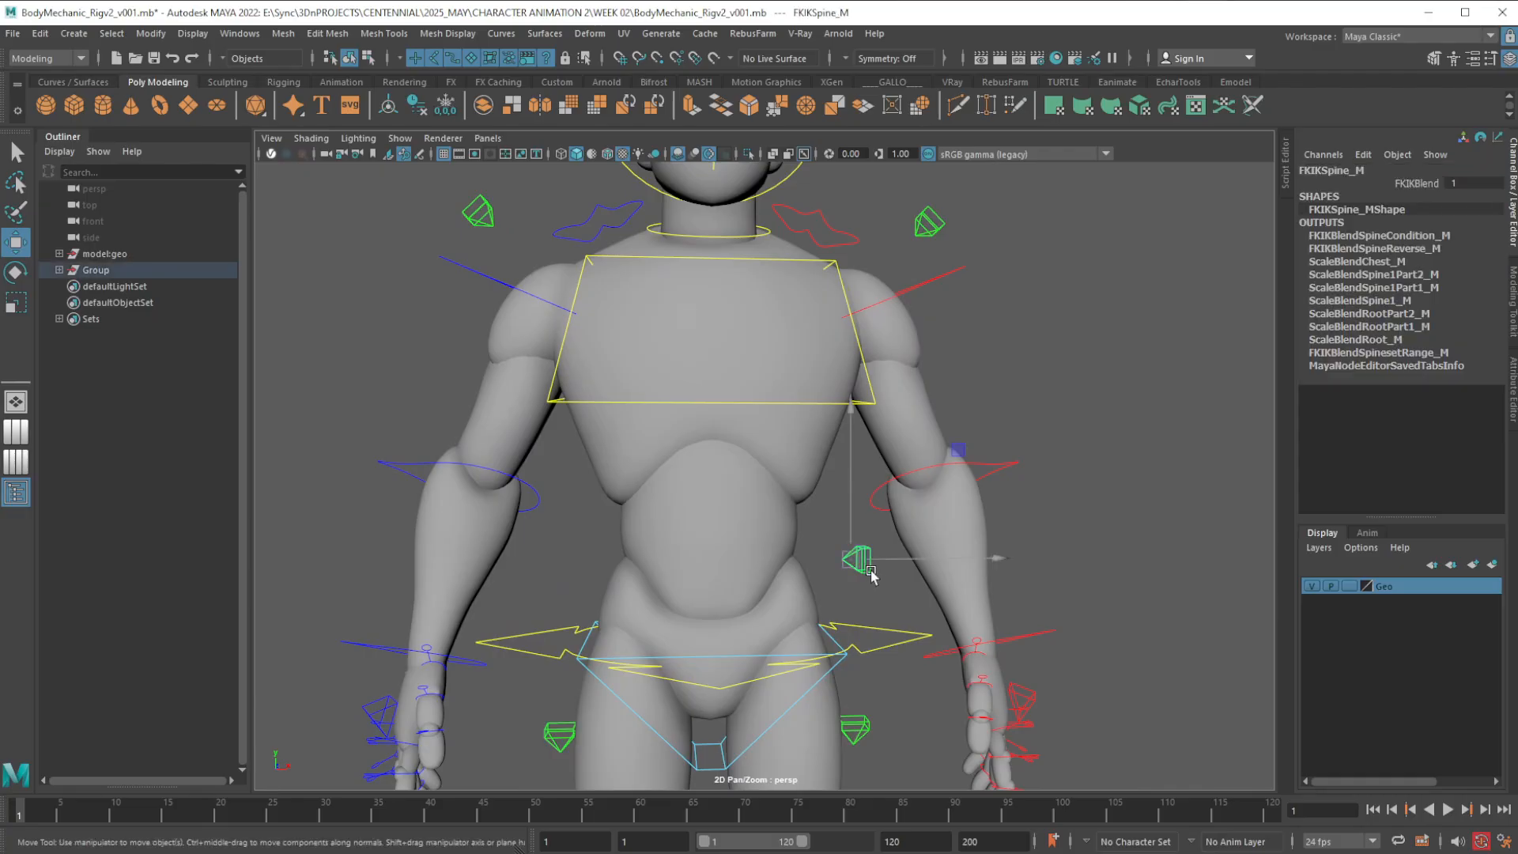
{"action": "left_click_drag", "start_coordinate": [943, 457], "coordinate": [939, 454], "text": "alt"}
{"action": "middle_click_drag", "start_coordinate": [940, 454], "coordinate": [949, 520], "text": "alt"}
{"action": "right_click_drag", "start_coordinate": [950, 520], "coordinate": [980, 495], "text": "alt"}
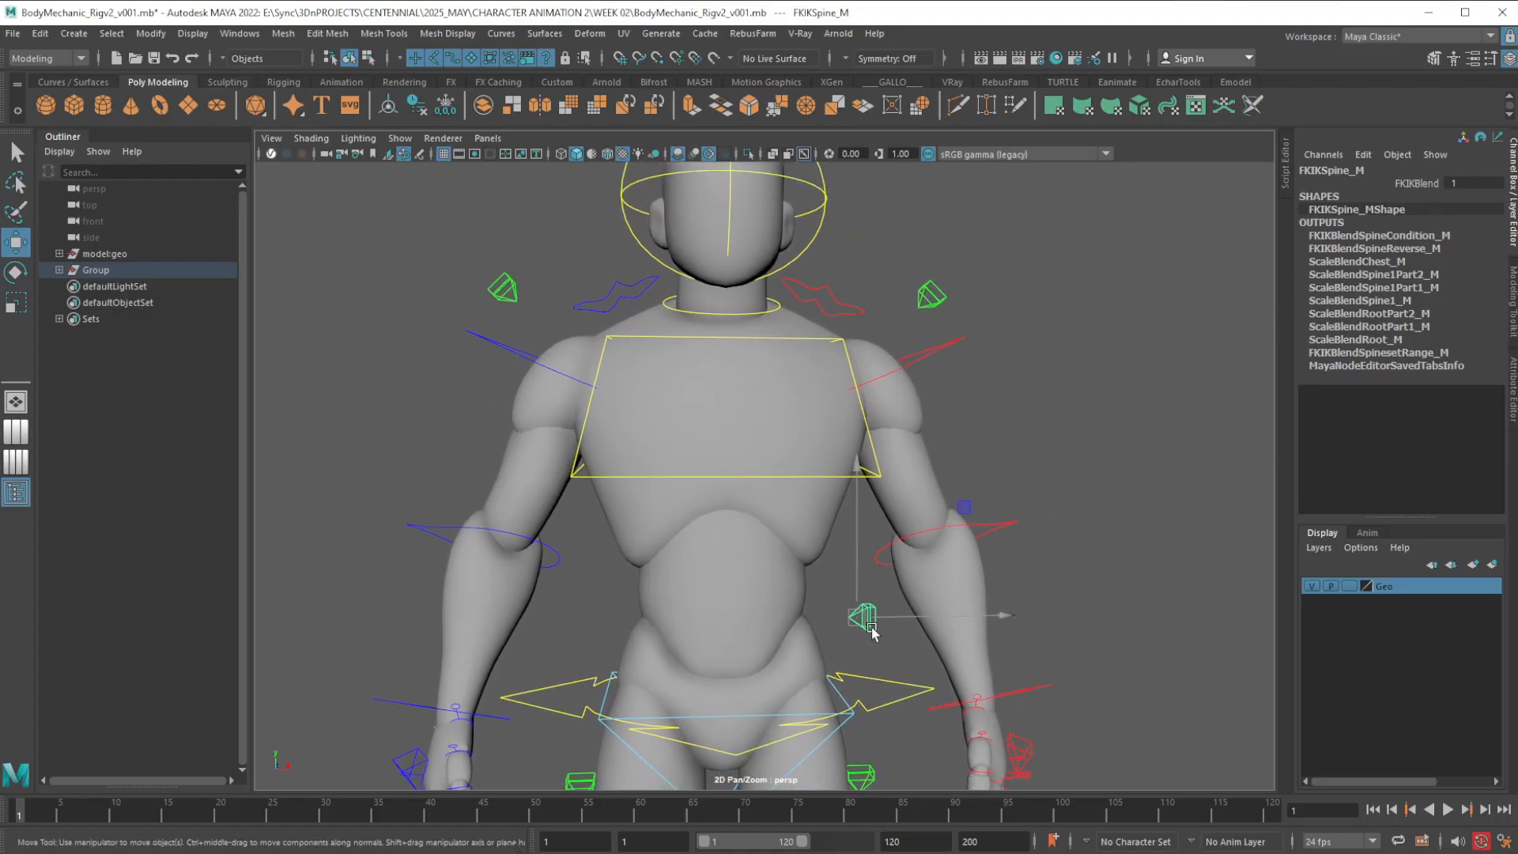
{"action": "left_click", "coordinate": [1479, 183]}
{"action": "type", "text": "0"}
{"action": "key", "text": "Return"}
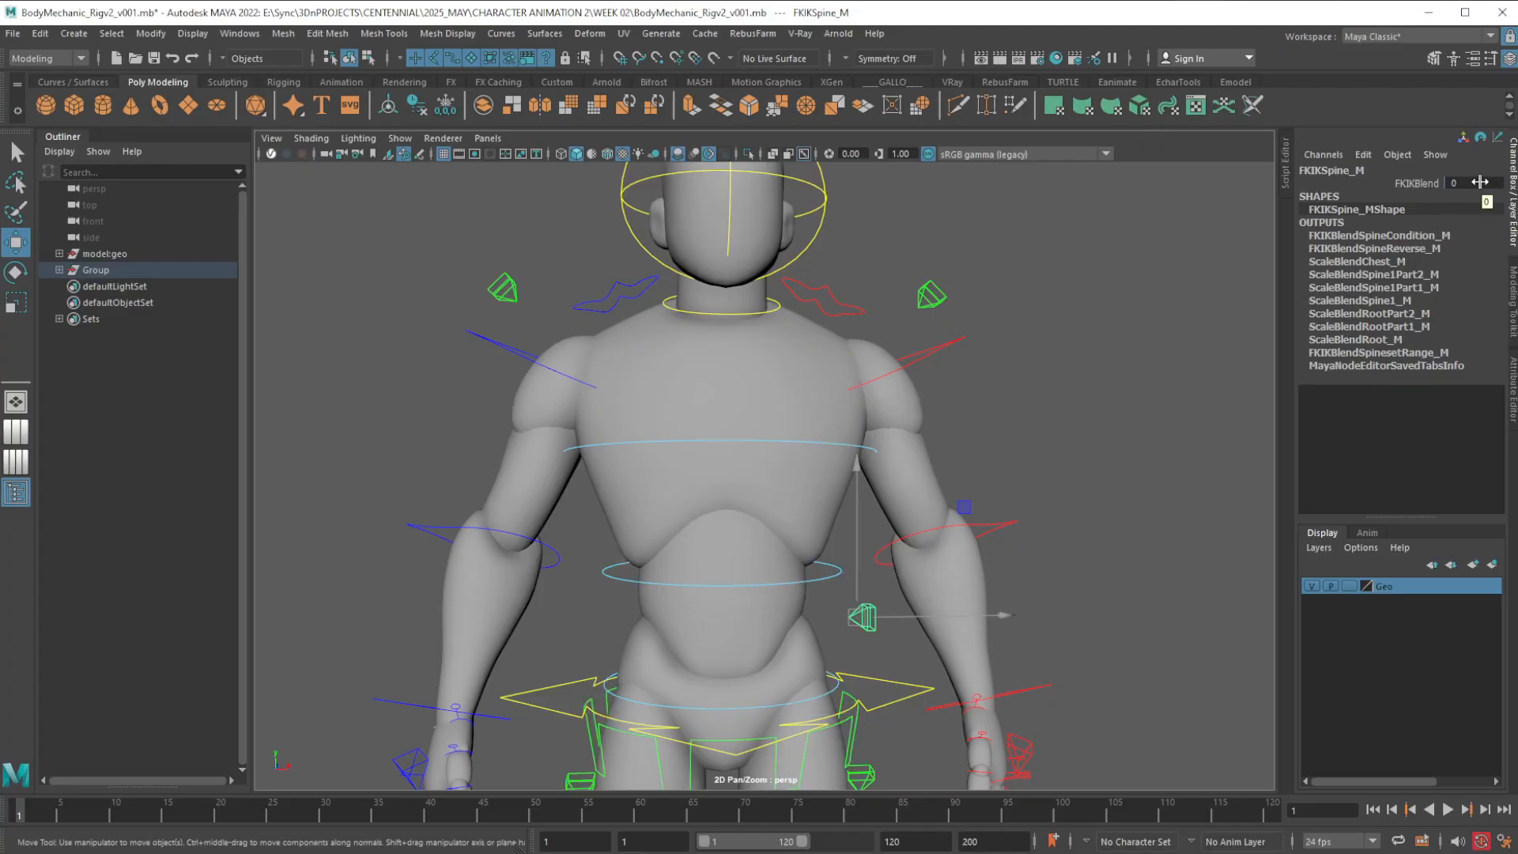
Switch the spine control's FKIKBlend to 1 and back to 0 to compare the IK and FK setups
{"action": "left_click", "coordinate": [1480, 182]}
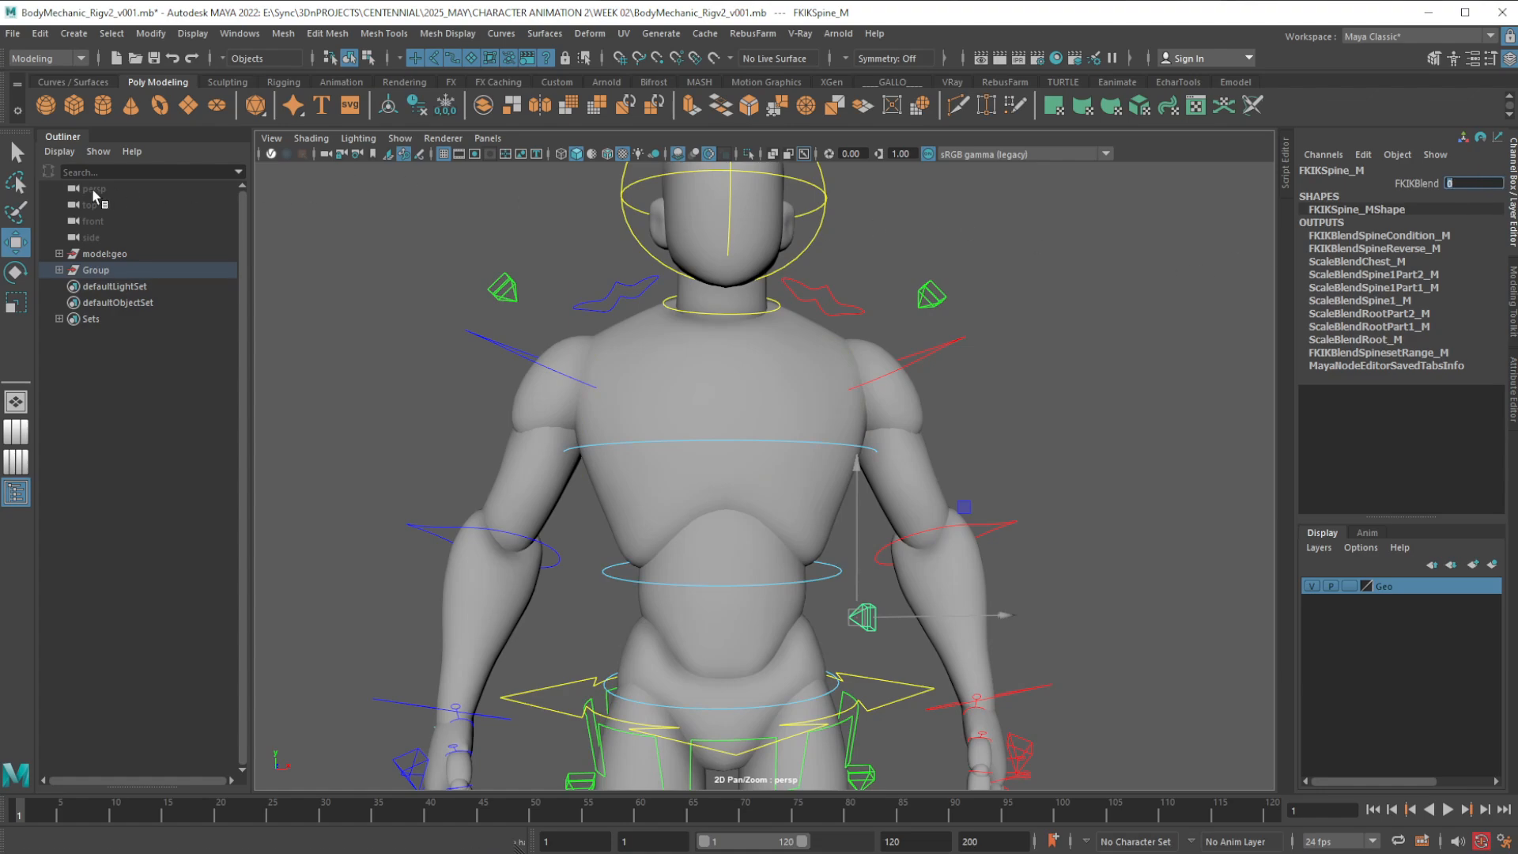
{"action": "left_click", "coordinate": [19, 186]}
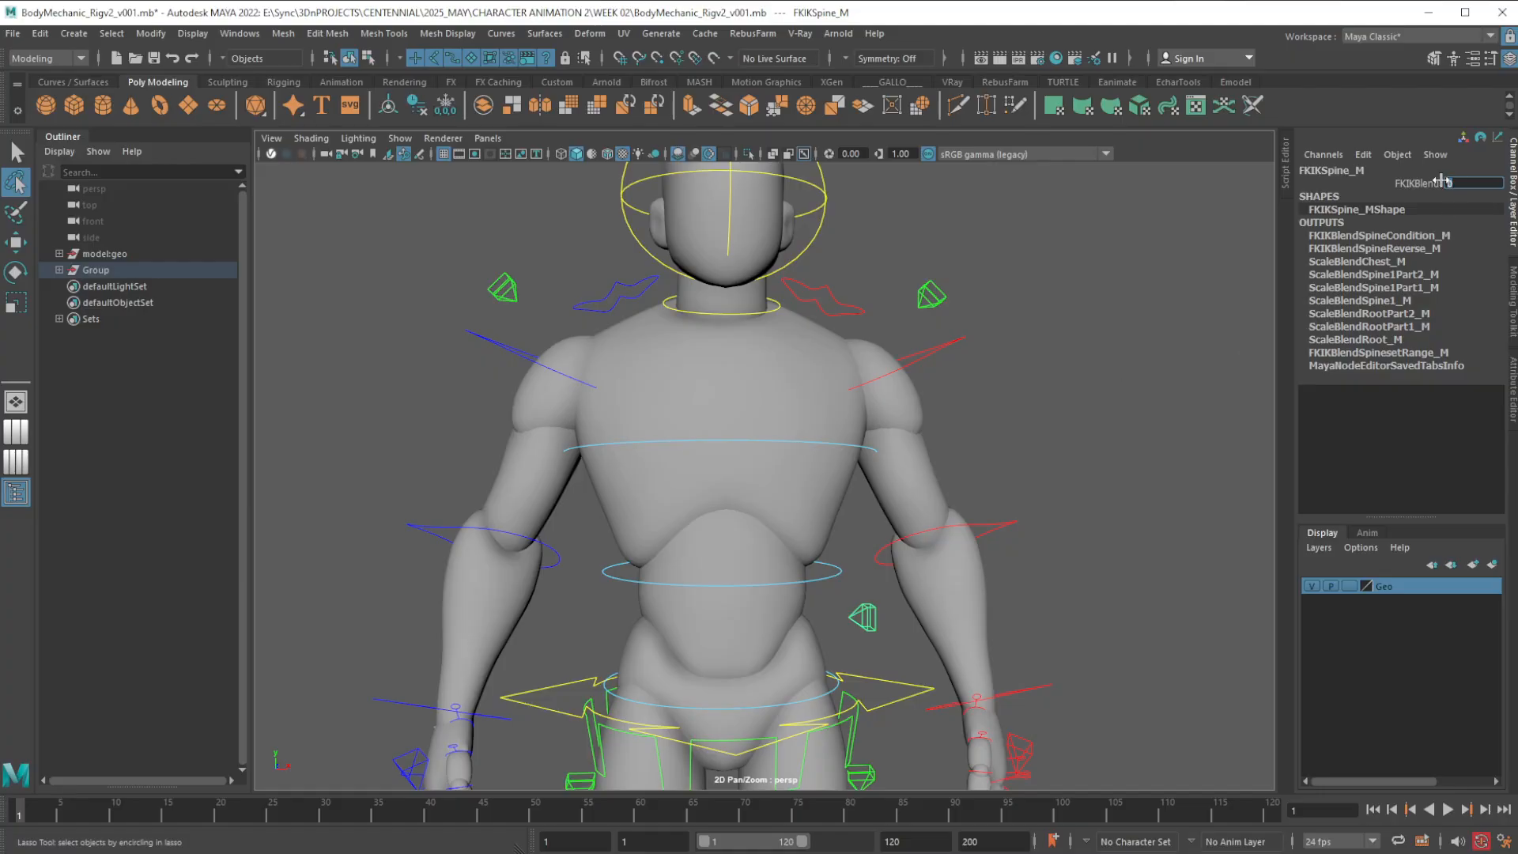
{"action": "key", "text": "Return"}
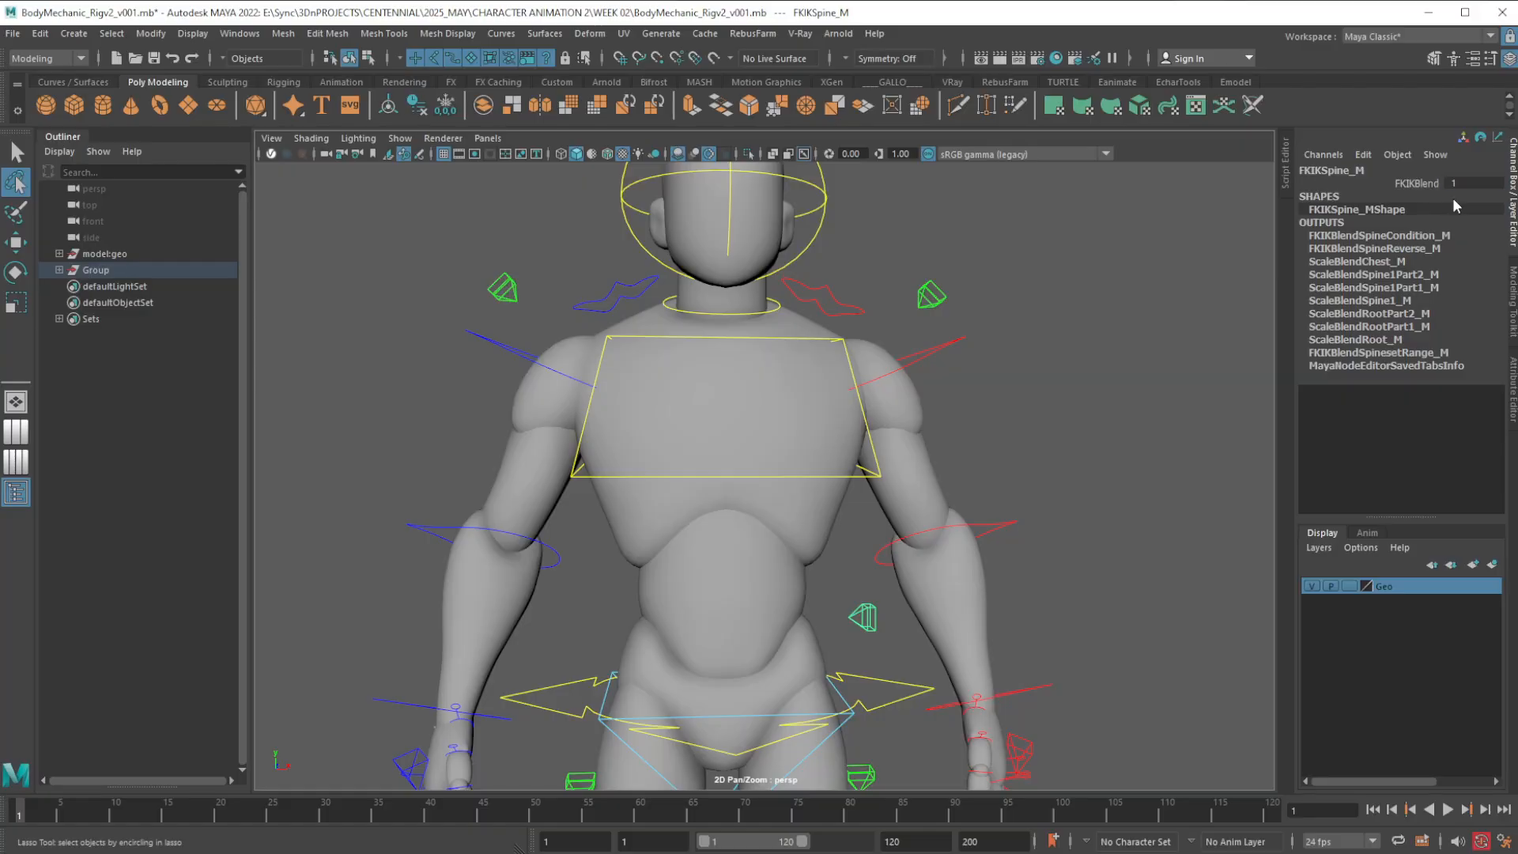
{"action": "left_click", "coordinate": [1458, 186]}
{"action": "type", "text": "1"}
{"action": "left_click", "coordinate": [1473, 184]}
{"action": "type", "text": "0"}
{"action": "key", "text": "Return"}
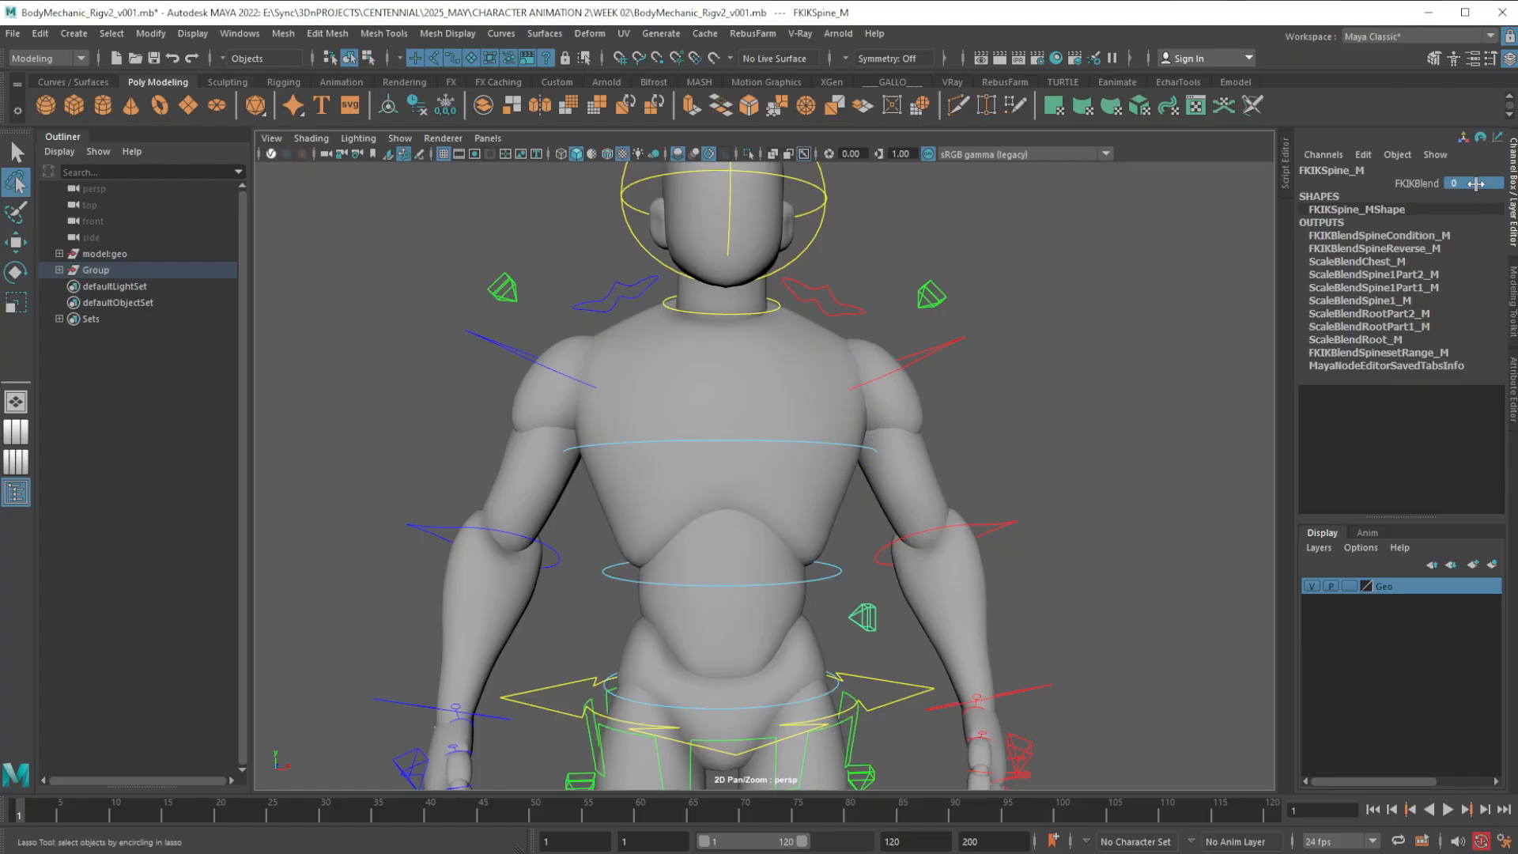
Examine the FK spine controls from the hips up to the shoulders and head
{"action": "middle_click_drag", "start_coordinate": [1083, 497], "coordinate": [1116, 402]}
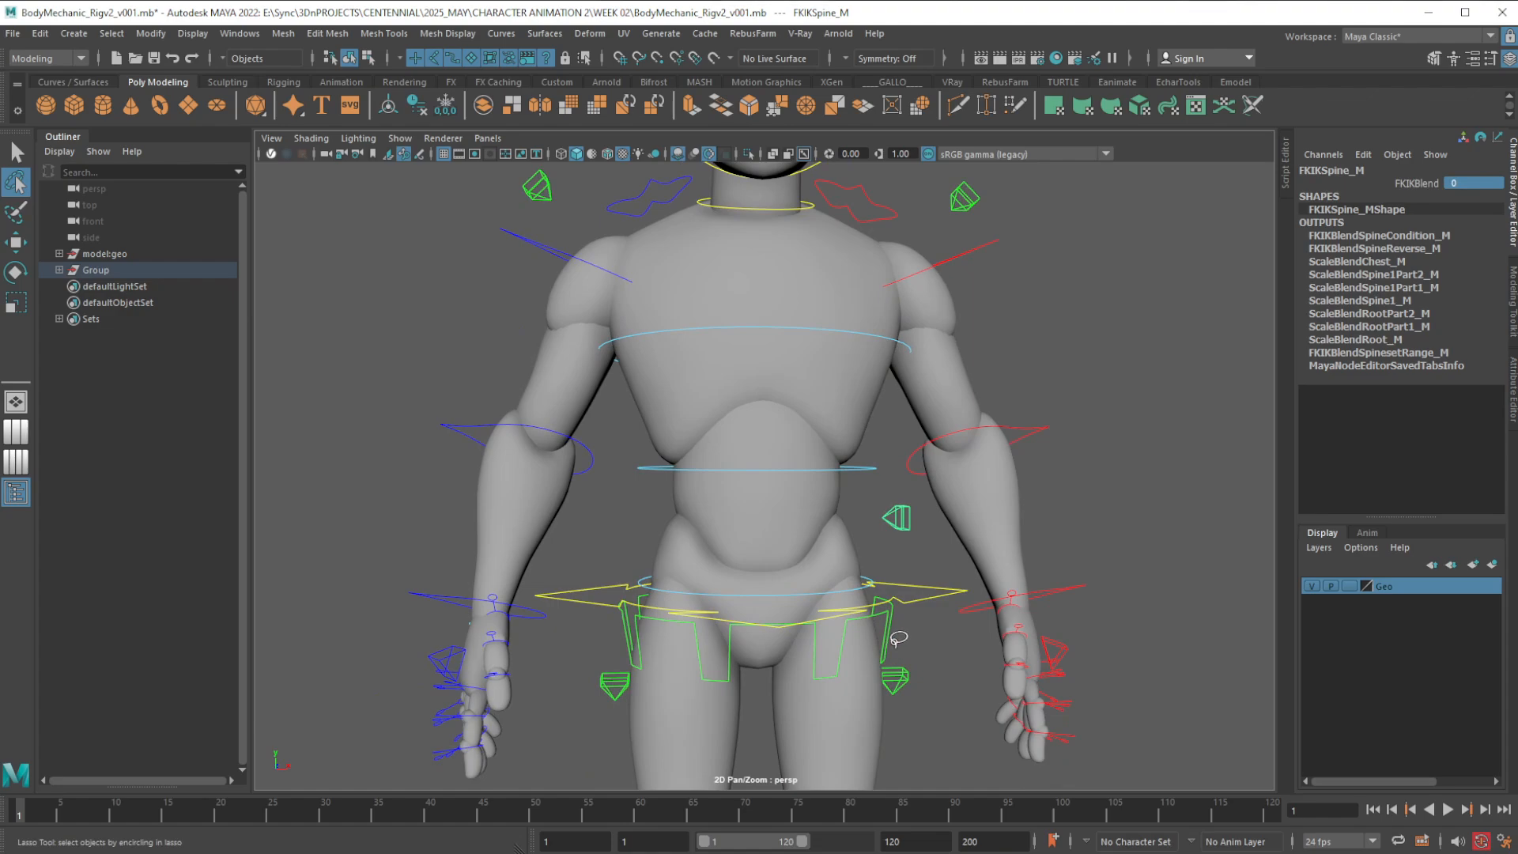
{"action": "mouse_move", "coordinate": [862, 660]}
{"action": "left_mouse_down", "text": "alt"}
{"action": "mouse_move", "coordinate": [898, 651]}
{"action": "mouse_move", "coordinate": [834, 644]}
{"action": "mouse_move", "coordinate": [831, 617]}
{"action": "mouse_move", "coordinate": [841, 660]}
{"action": "left_mouse_up", "text": "alt"}
{"action": "right_click_drag", "start_coordinate": [850, 541], "coordinate": [835, 587], "text": "alt"}
{"action": "left_click_drag", "start_coordinate": [843, 617], "coordinate": [844, 529], "text": "alt"}
{"action": "middle_click_drag", "start_coordinate": [839, 506], "coordinate": [840, 681], "text": "alt"}
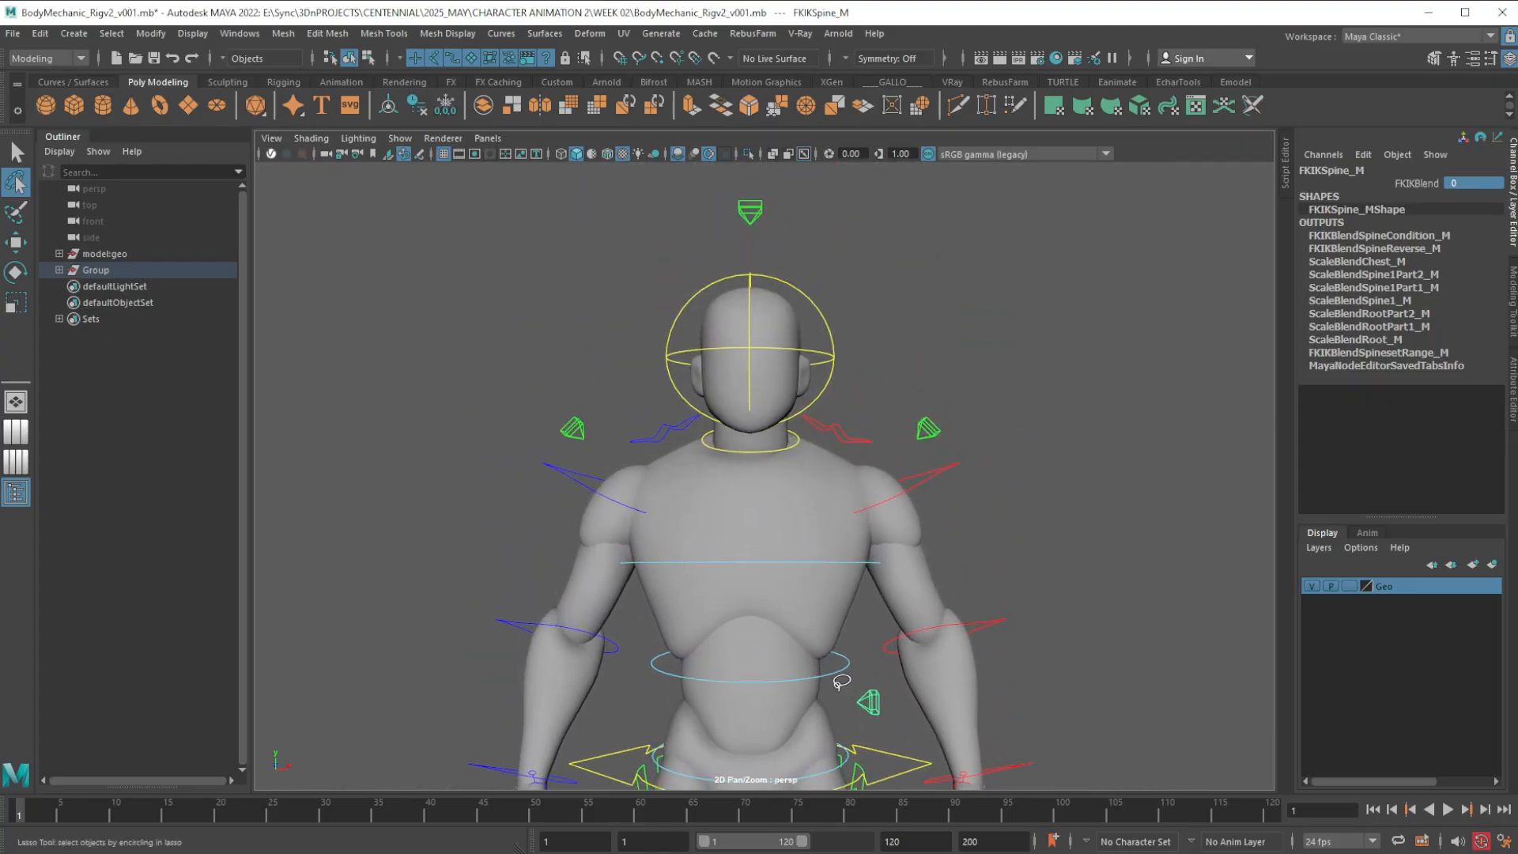
{"action": "right_click_drag", "start_coordinate": [837, 577], "coordinate": [848, 635], "text": "alt"}
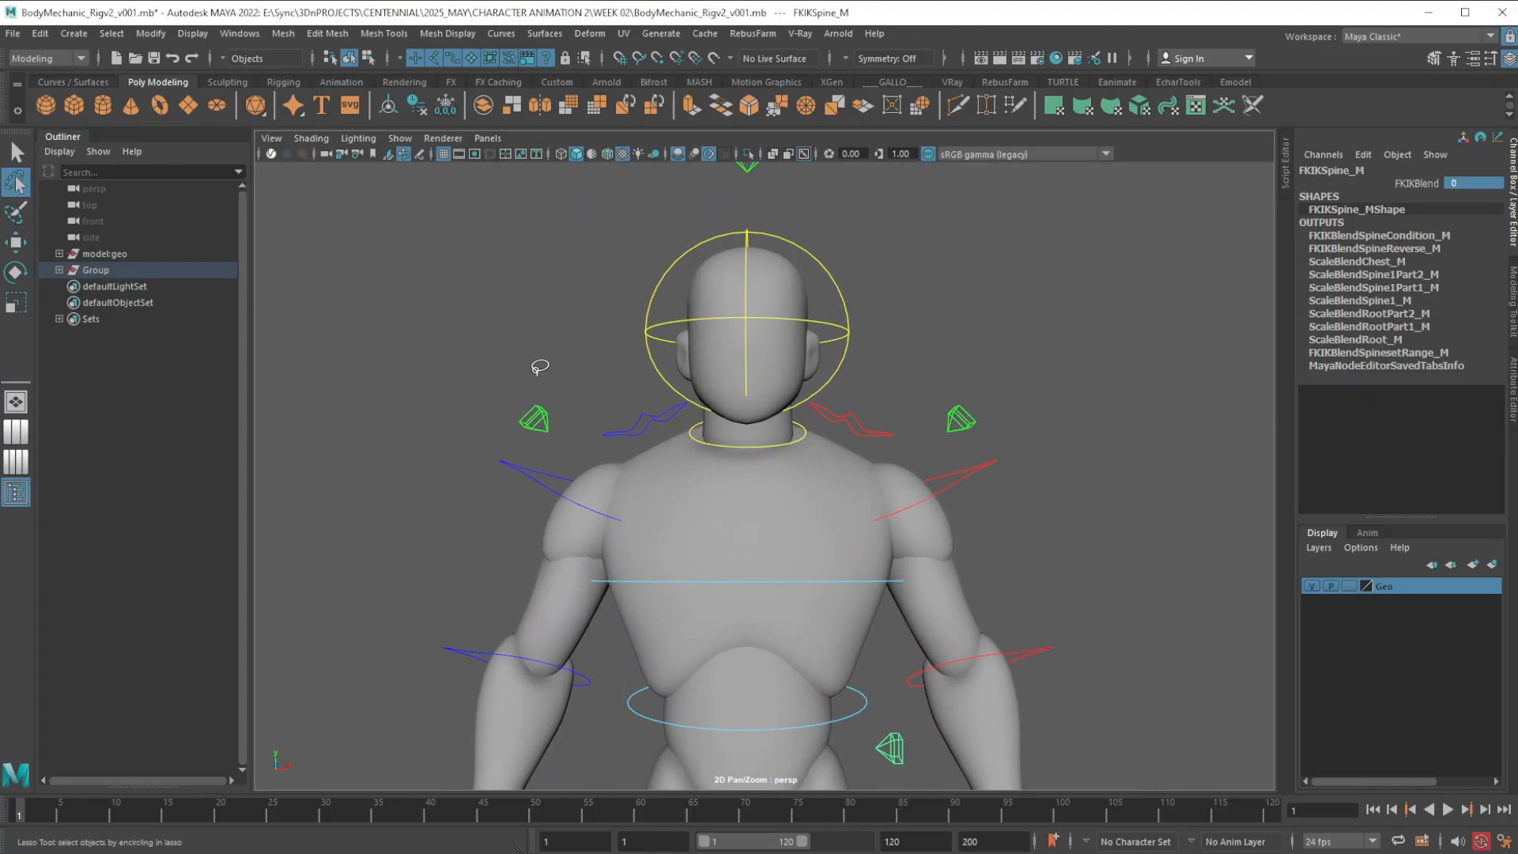
{"action": "middle_click_drag", "start_coordinate": [539, 368], "coordinate": [513, 364], "text": "alt"}
{"action": "right_click_drag", "start_coordinate": [531, 378], "coordinate": [613, 446], "text": "alt"}
{"action": "middle_click_drag", "start_coordinate": [613, 446], "coordinate": [640, 514], "text": "alt"}
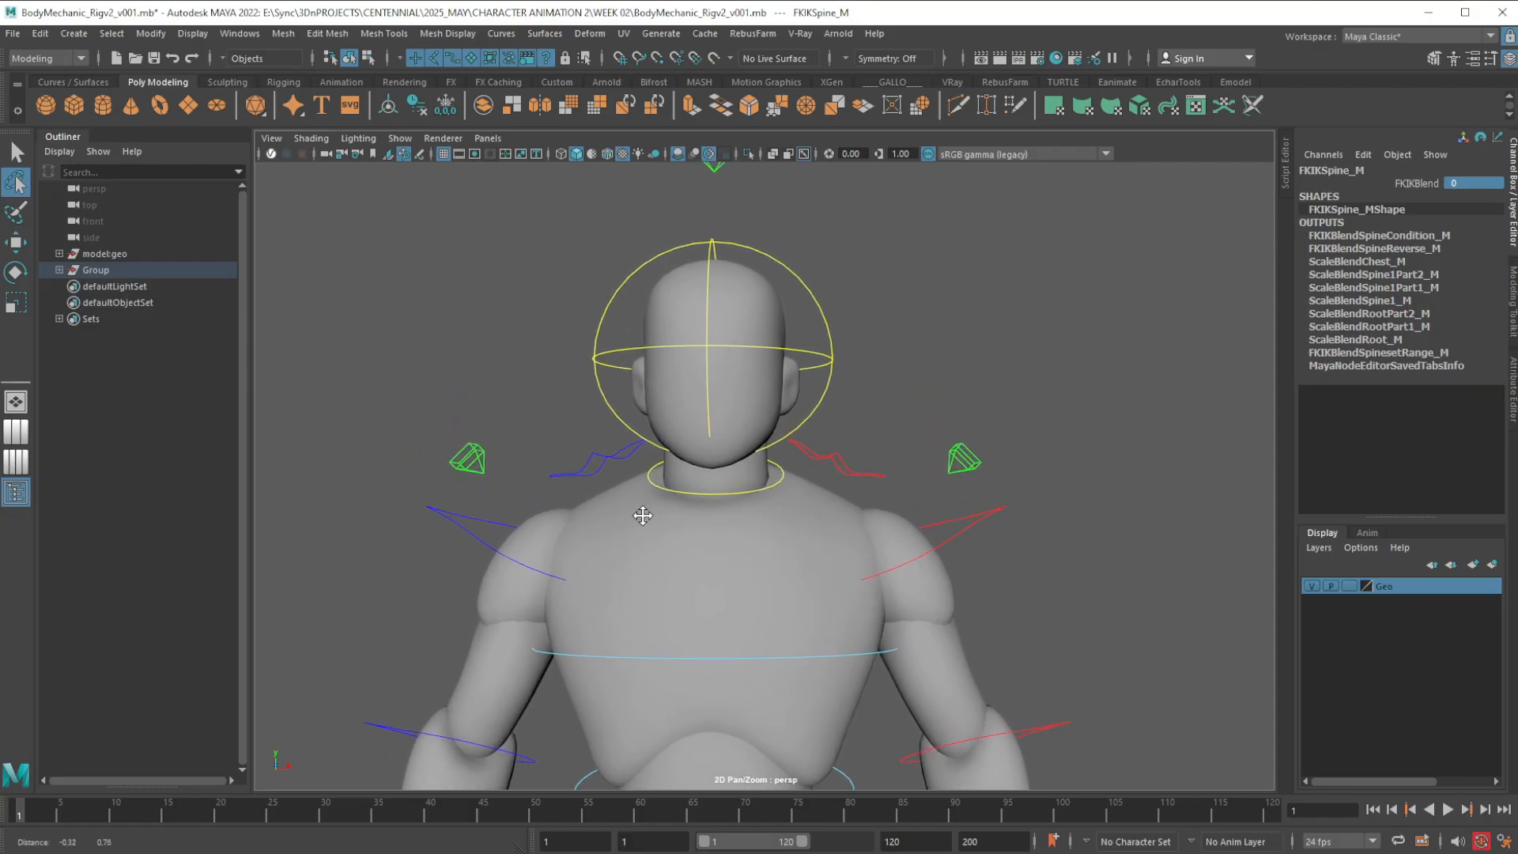
{"action": "mouse_move", "coordinate": [640, 514]}
{"action": "left_mouse_down", "text": "alt"}
{"action": "mouse_move", "coordinate": [637, 532]}
{"action": "mouse_move", "coordinate": [652, 525]}
{"action": "left_mouse_up", "text": "alt"}
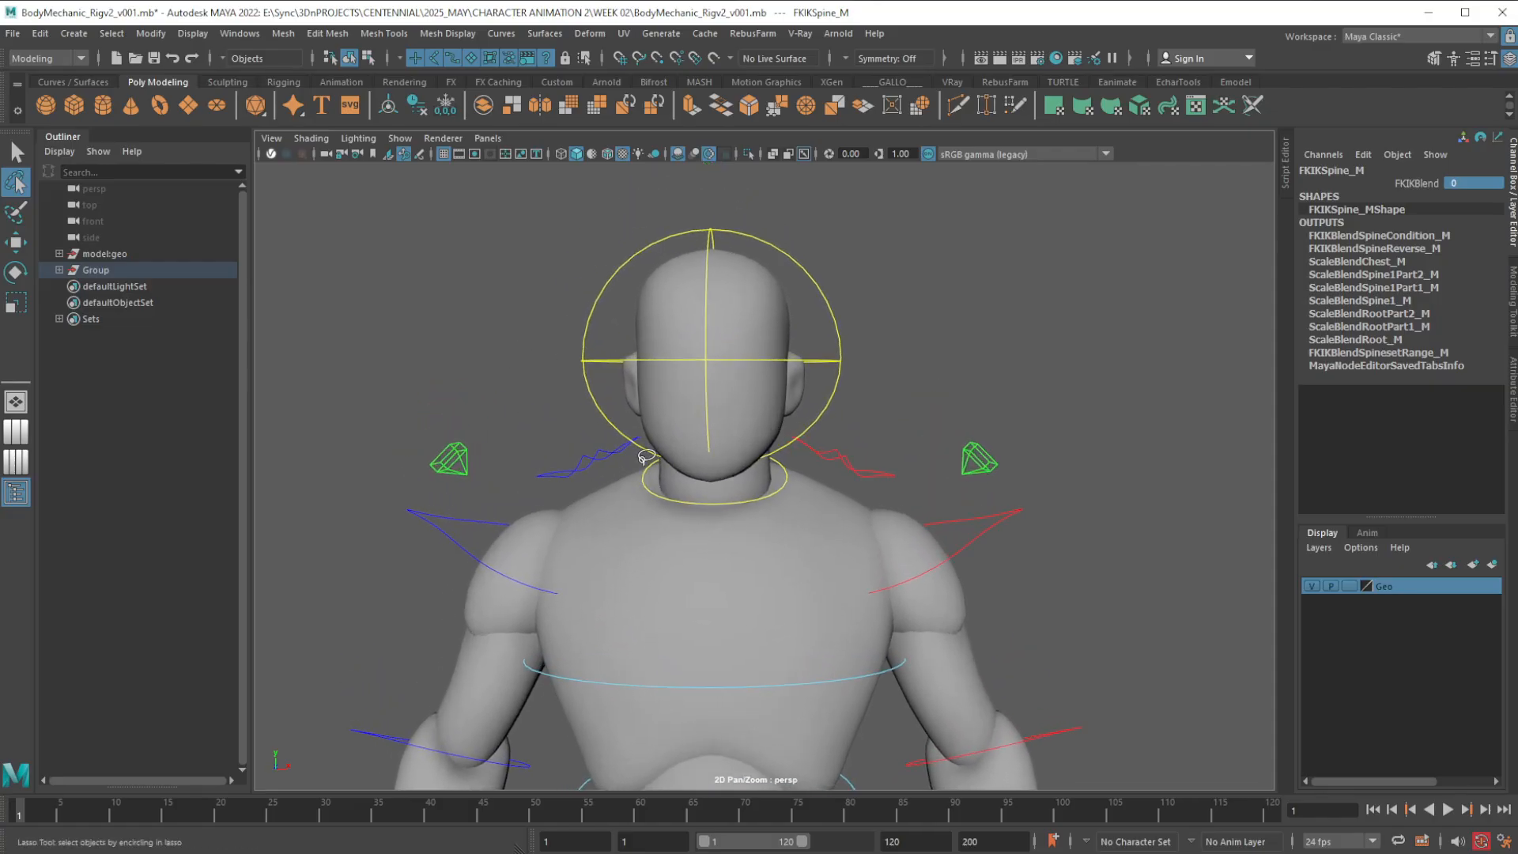
Set Local World to 0 on both FK shoulder controls together
{"action": "key", "text": "w"}
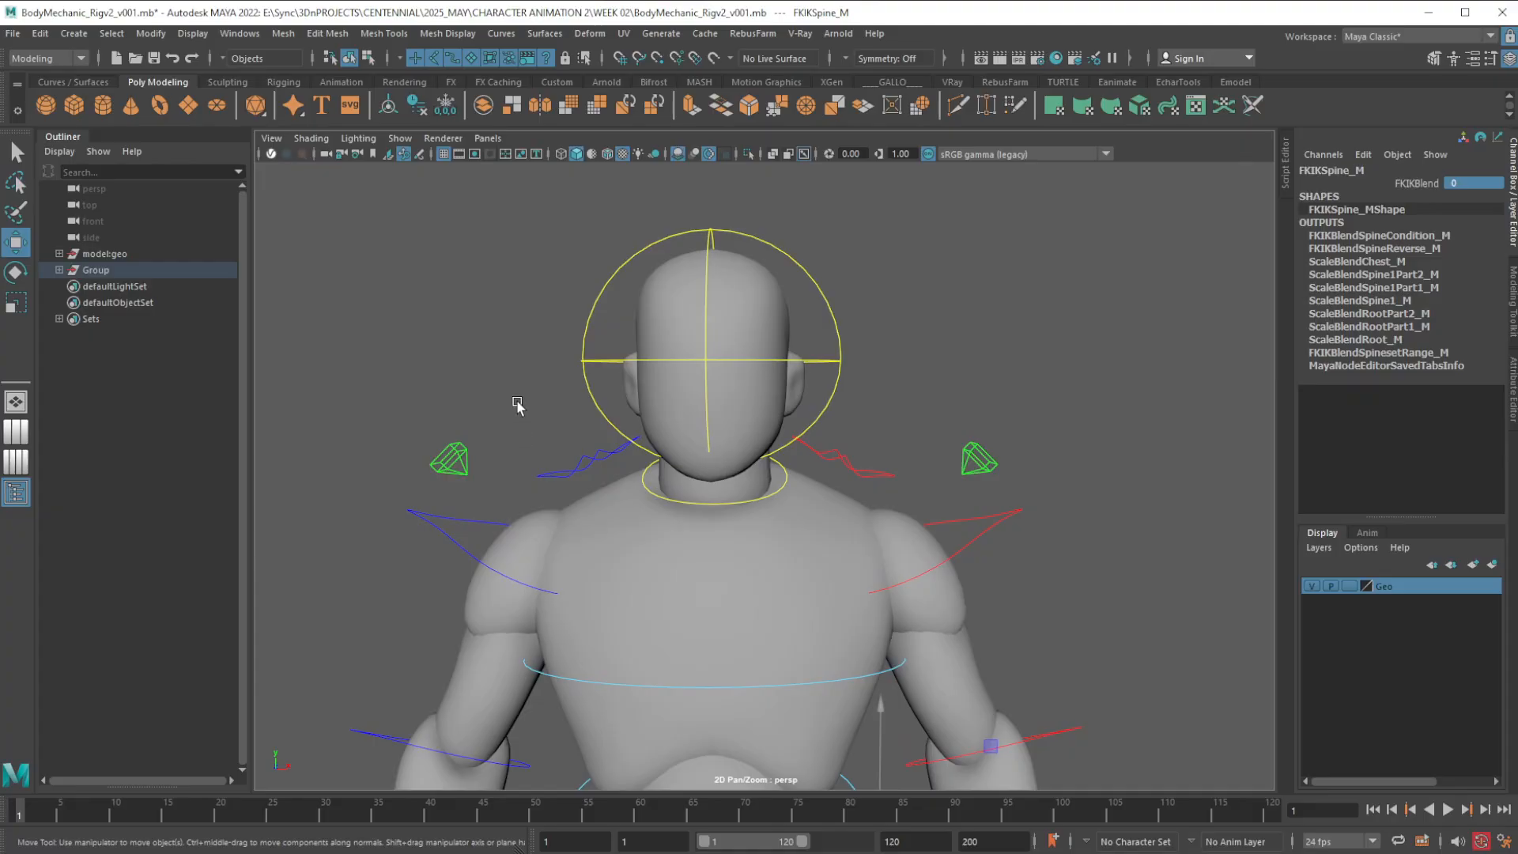
{"action": "left_click", "coordinate": [469, 523]}
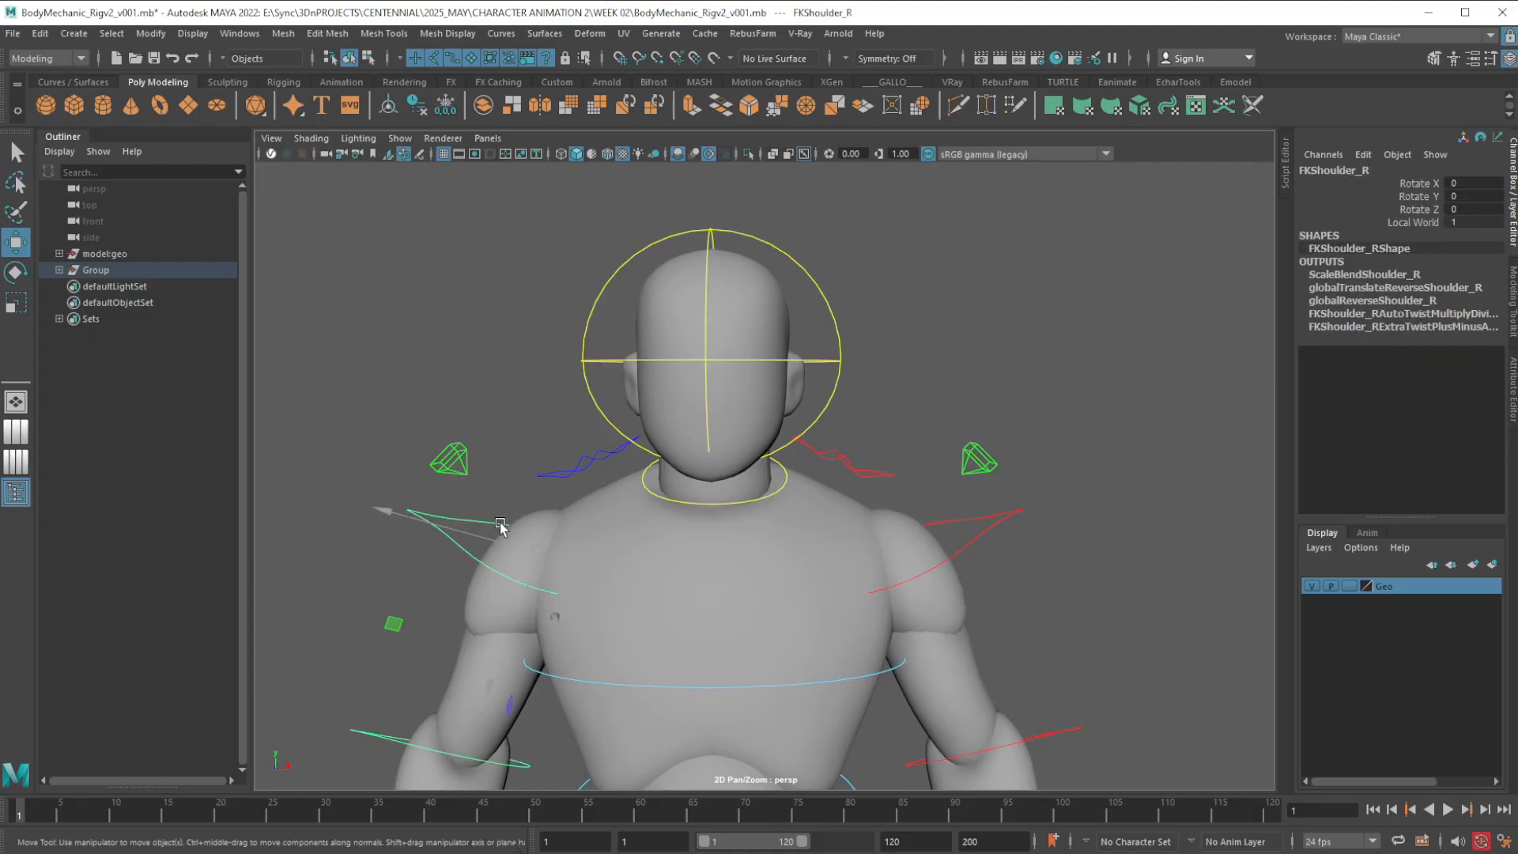
{"action": "left_click", "coordinate": [999, 524]}
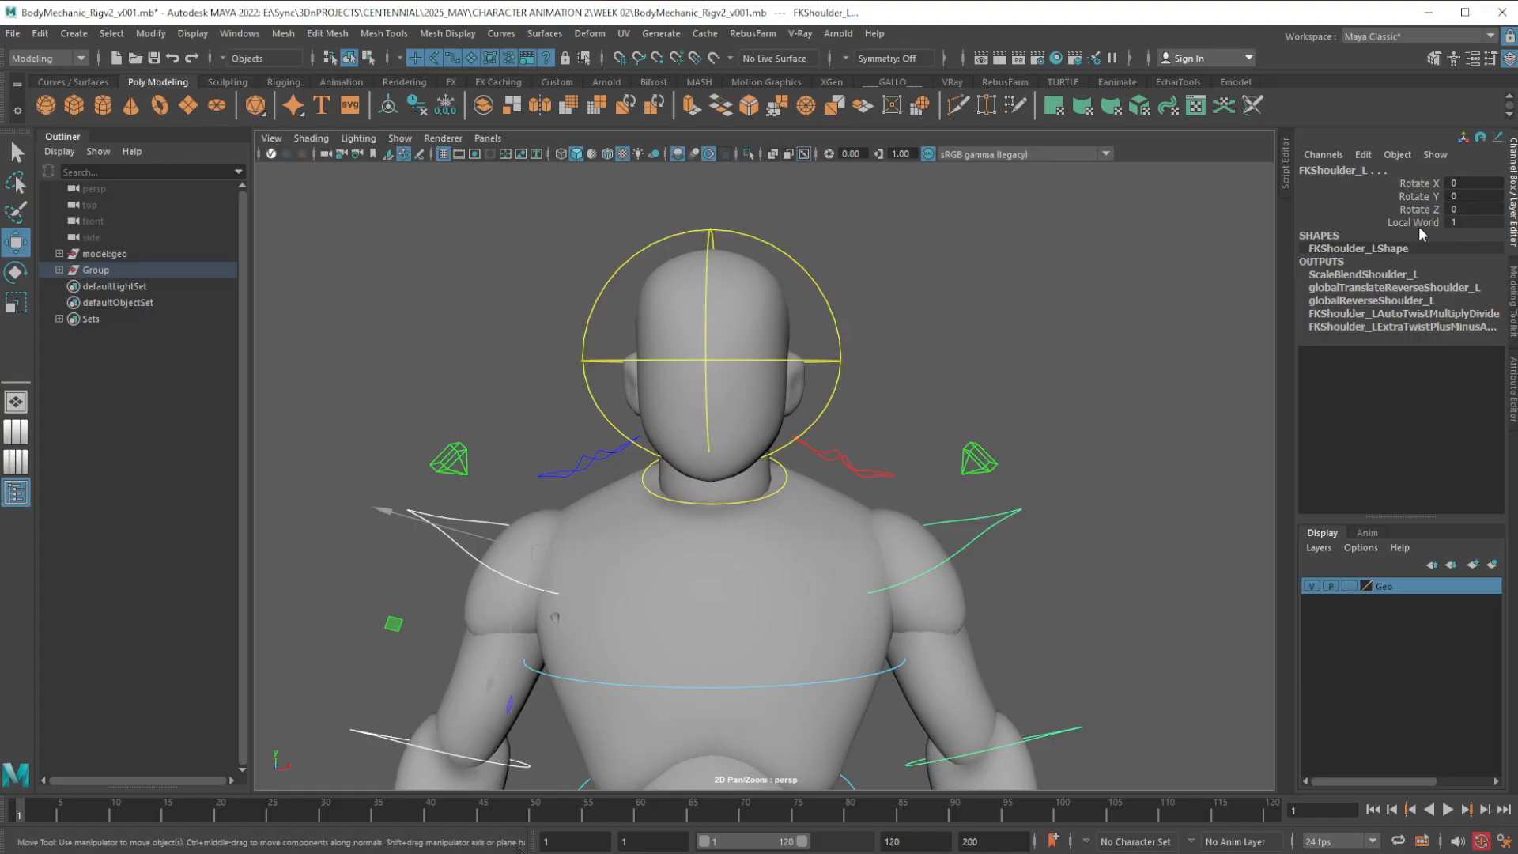
{"action": "double_click", "coordinate": [1469, 224]}
{"action": "middle_click_drag", "start_coordinate": [820, 525], "coordinate": [1021, 456], "text": "alt"}
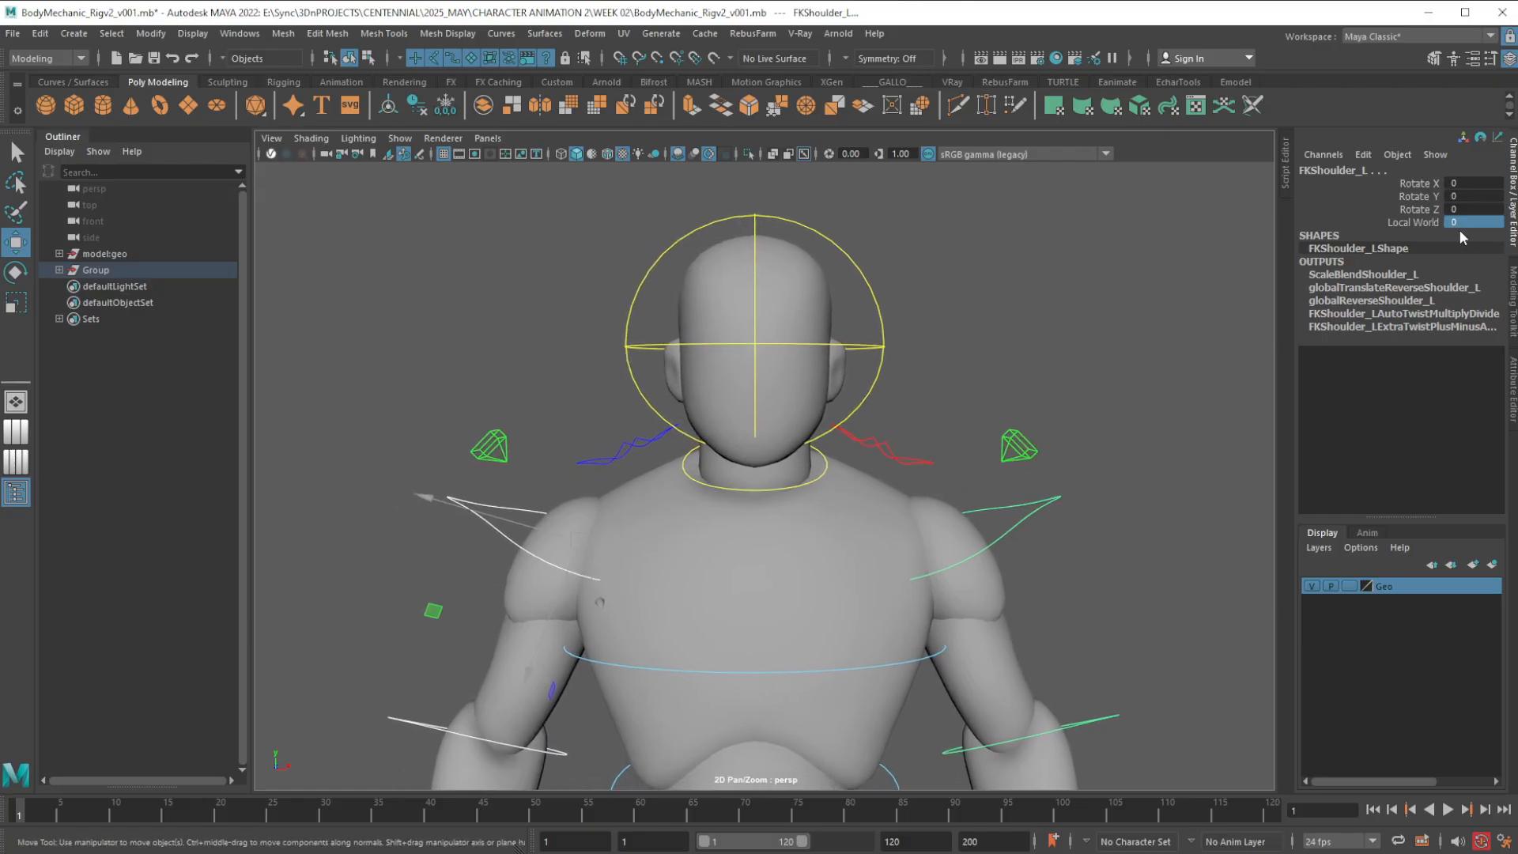
Set Local World to 0 on the FK head control
{"action": "middle_click_drag", "start_coordinate": [941, 322], "coordinate": [925, 380], "text": "alt"}
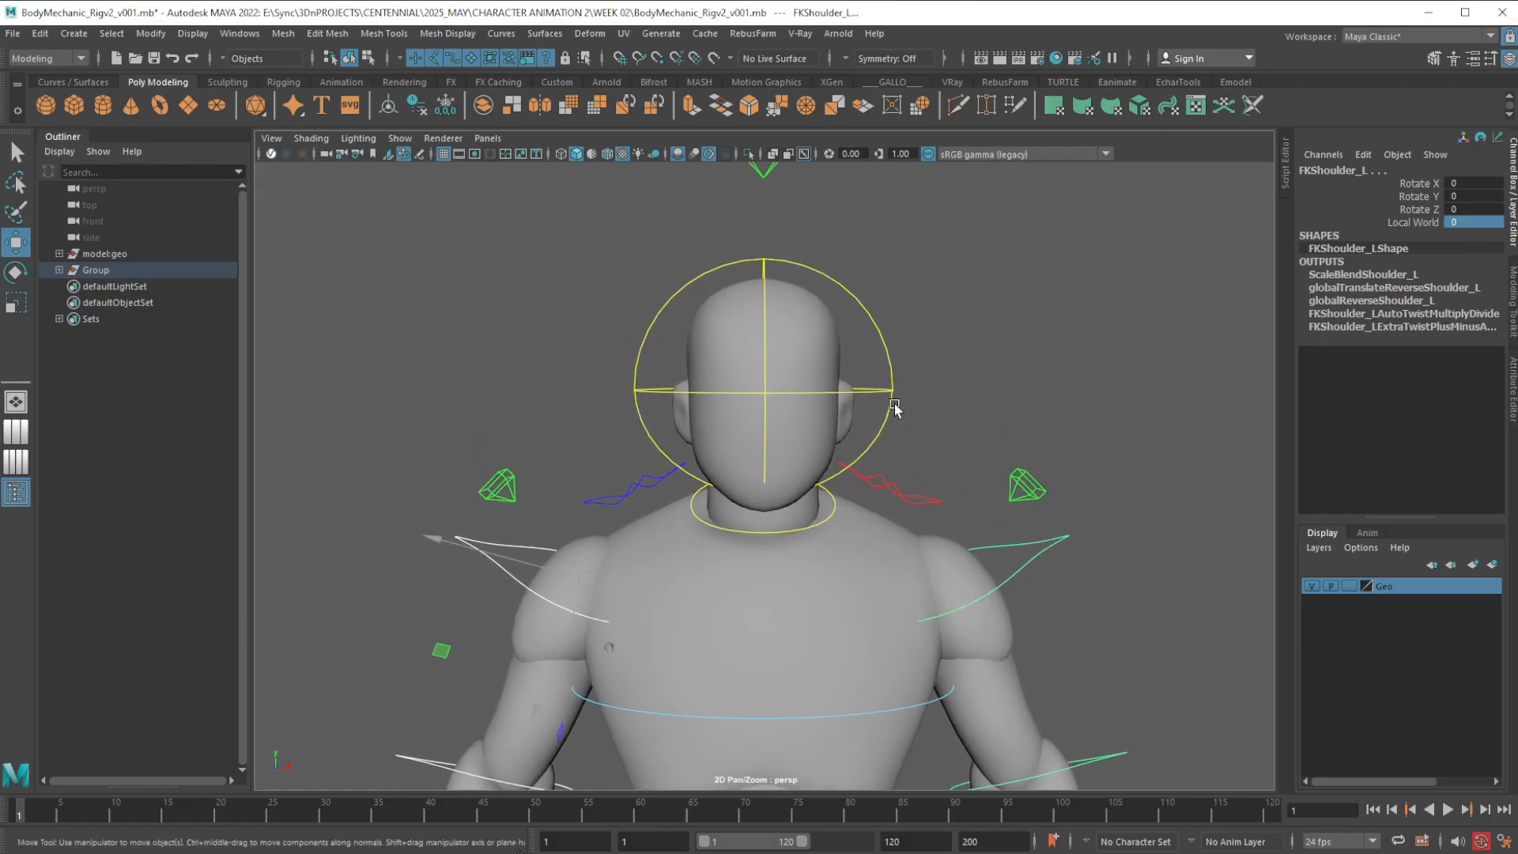
{"action": "left_click", "coordinate": [892, 397]}
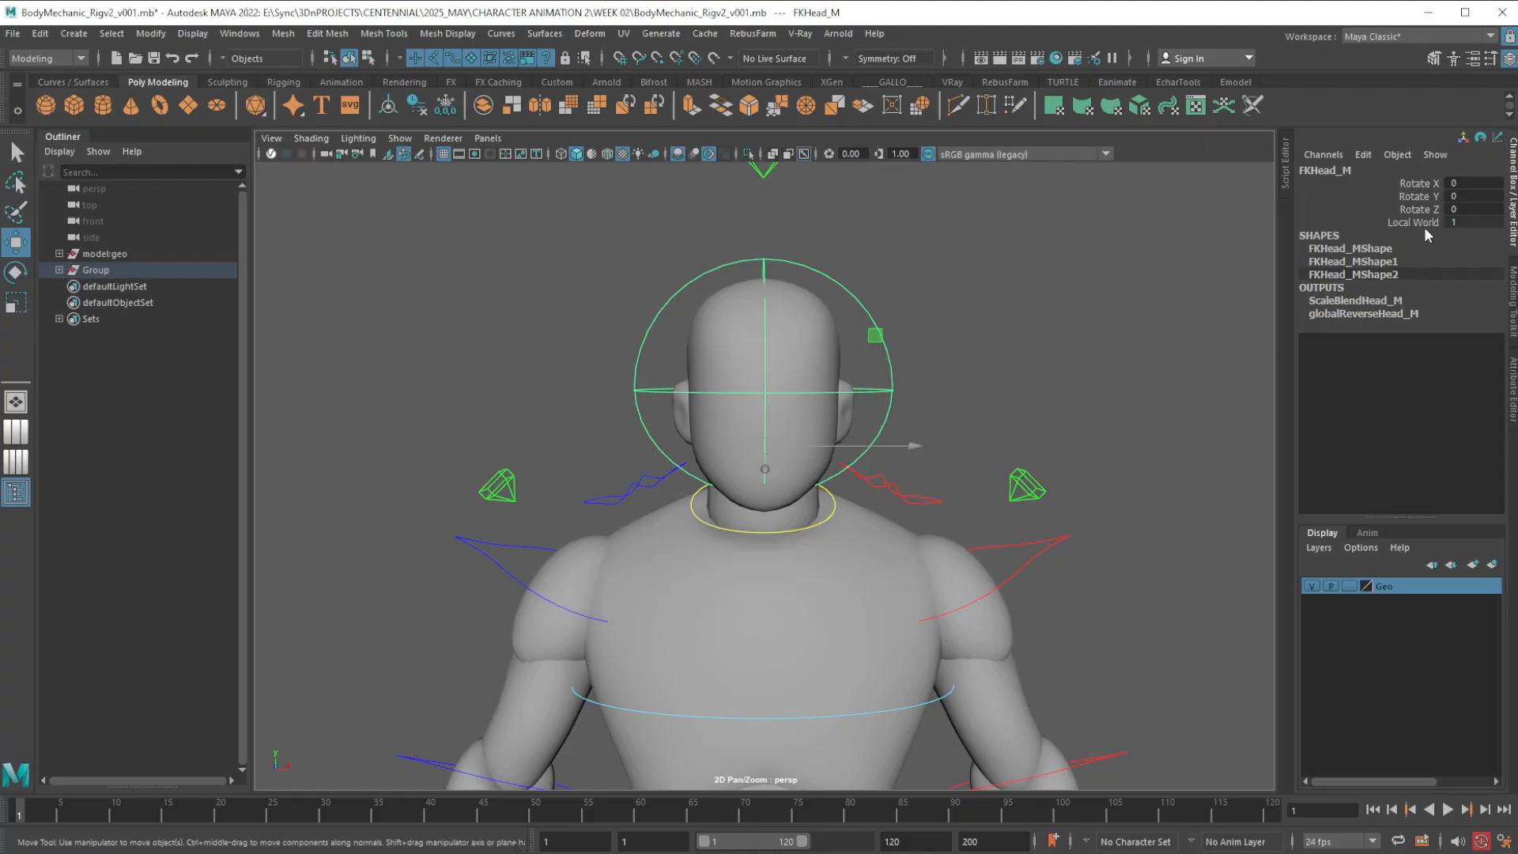
{"action": "double_click", "coordinate": [1475, 223]}
{"action": "type", "text": "0"}
{"action": "key", "text": "Return"}
Examine the character's head, torso, arm and hip controls from several angles and distances
{"action": "left_click_drag", "start_coordinate": [814, 536], "coordinate": [876, 577], "text": "alt"}
{"action": "right_click_drag", "start_coordinate": [878, 576], "coordinate": [867, 395], "text": "alt"}
{"action": "middle_click_drag", "start_coordinate": [876, 566], "coordinate": [863, 505], "text": "alt"}
{"action": "right_click_drag", "start_coordinate": [884, 599], "coordinate": [871, 514], "text": "alt"}
{"action": "middle_click_drag", "start_coordinate": [862, 564], "coordinate": [838, 503], "text": "alt"}
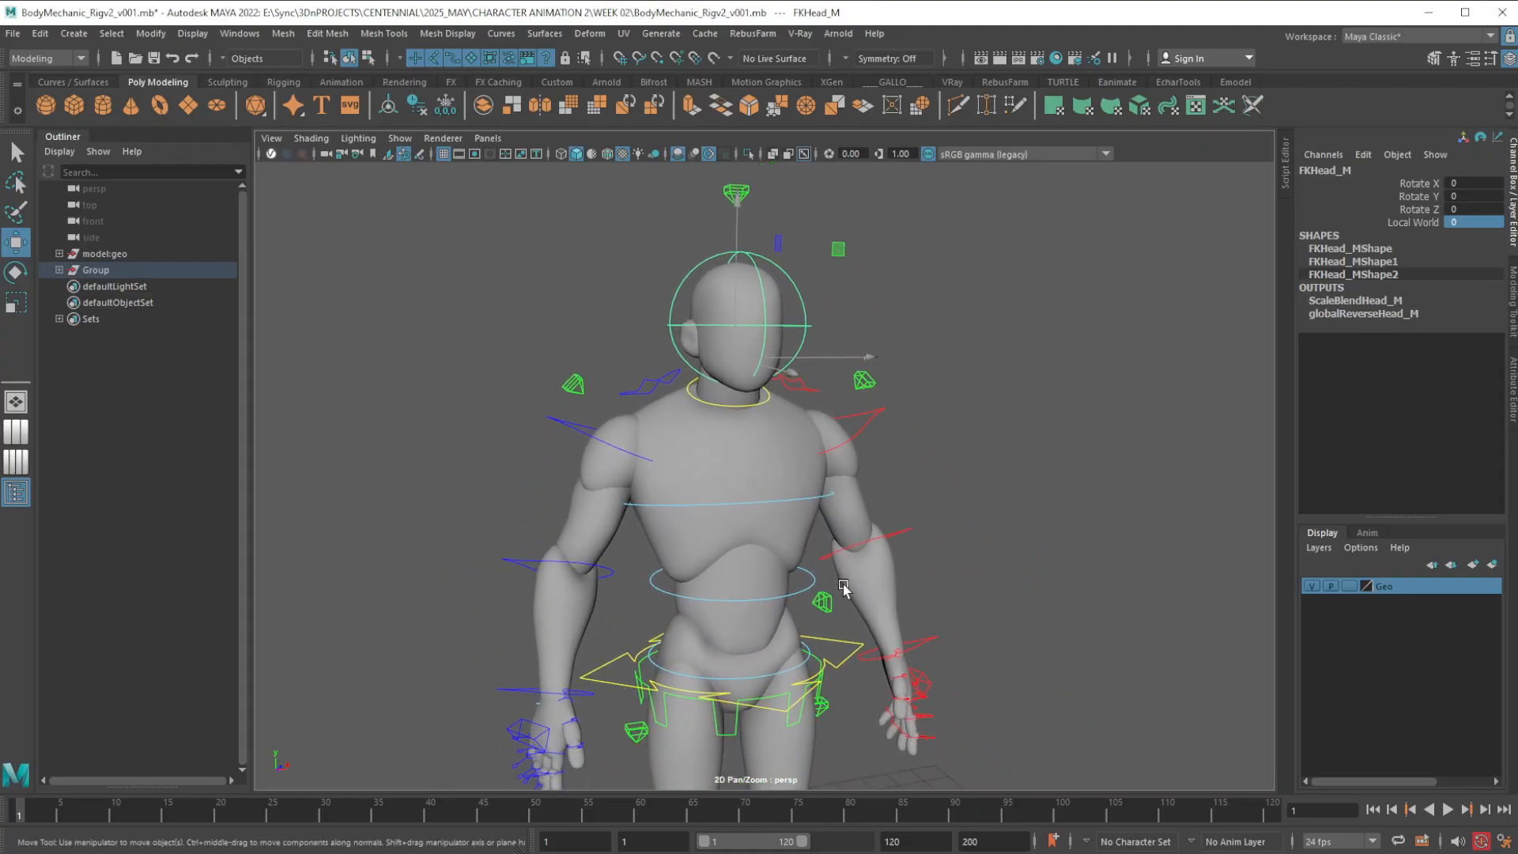
{"action": "right_click_drag", "start_coordinate": [852, 640], "coordinate": [816, 525], "text": "alt"}
{"action": "mouse_move", "coordinate": [815, 603]}
{"action": "middle_mouse_down", "text": "alt"}
{"action": "mouse_move", "coordinate": [798, 596]}
{"action": "mouse_move", "coordinate": [815, 624]}
{"action": "middle_mouse_up", "text": "alt"}
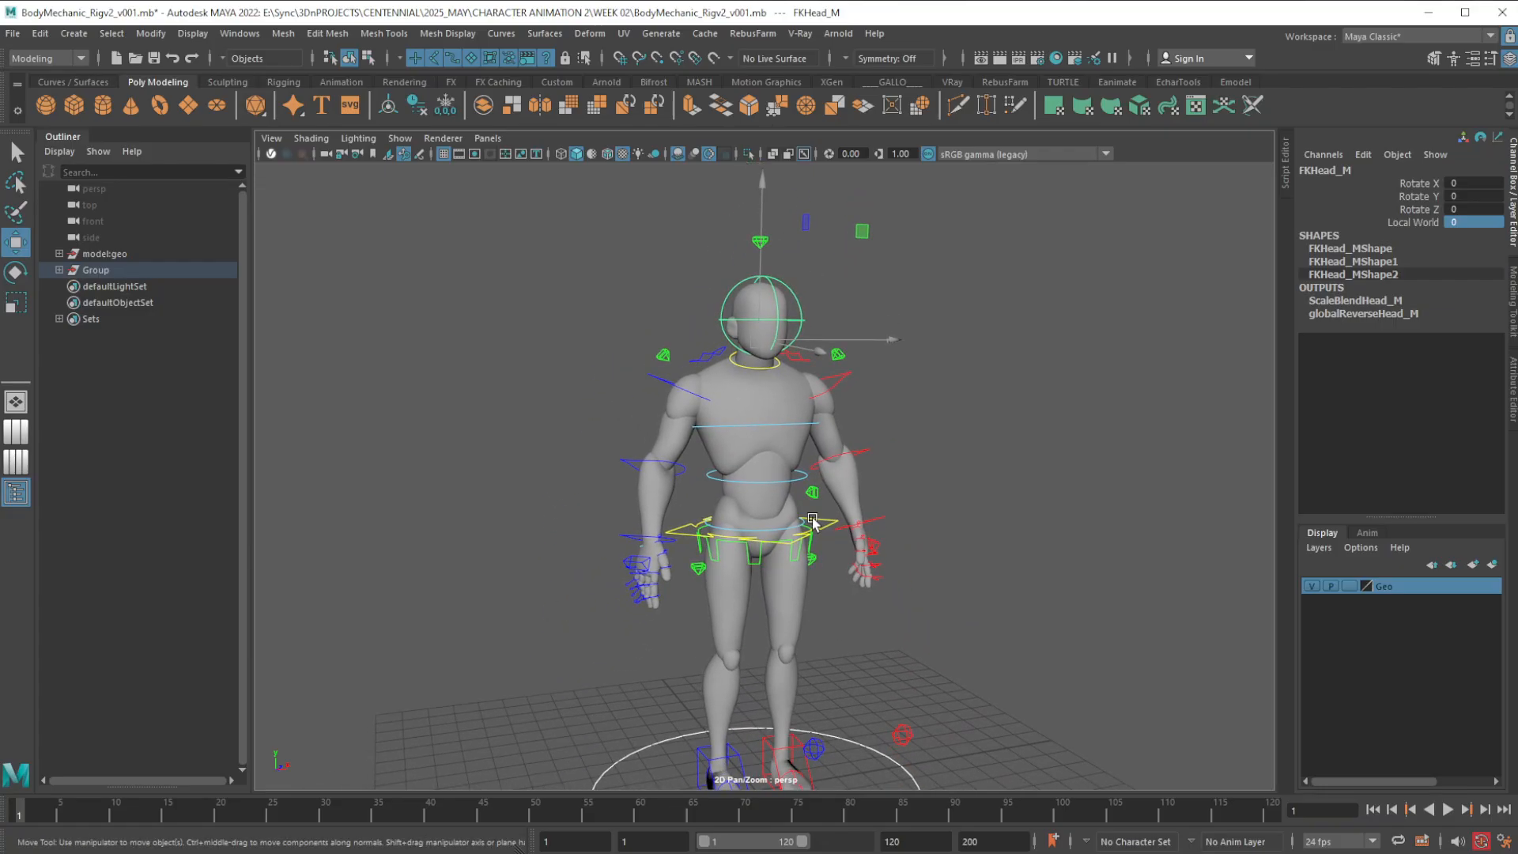
{"action": "right_click_drag", "start_coordinate": [812, 524], "coordinate": [803, 622], "text": "alt"}
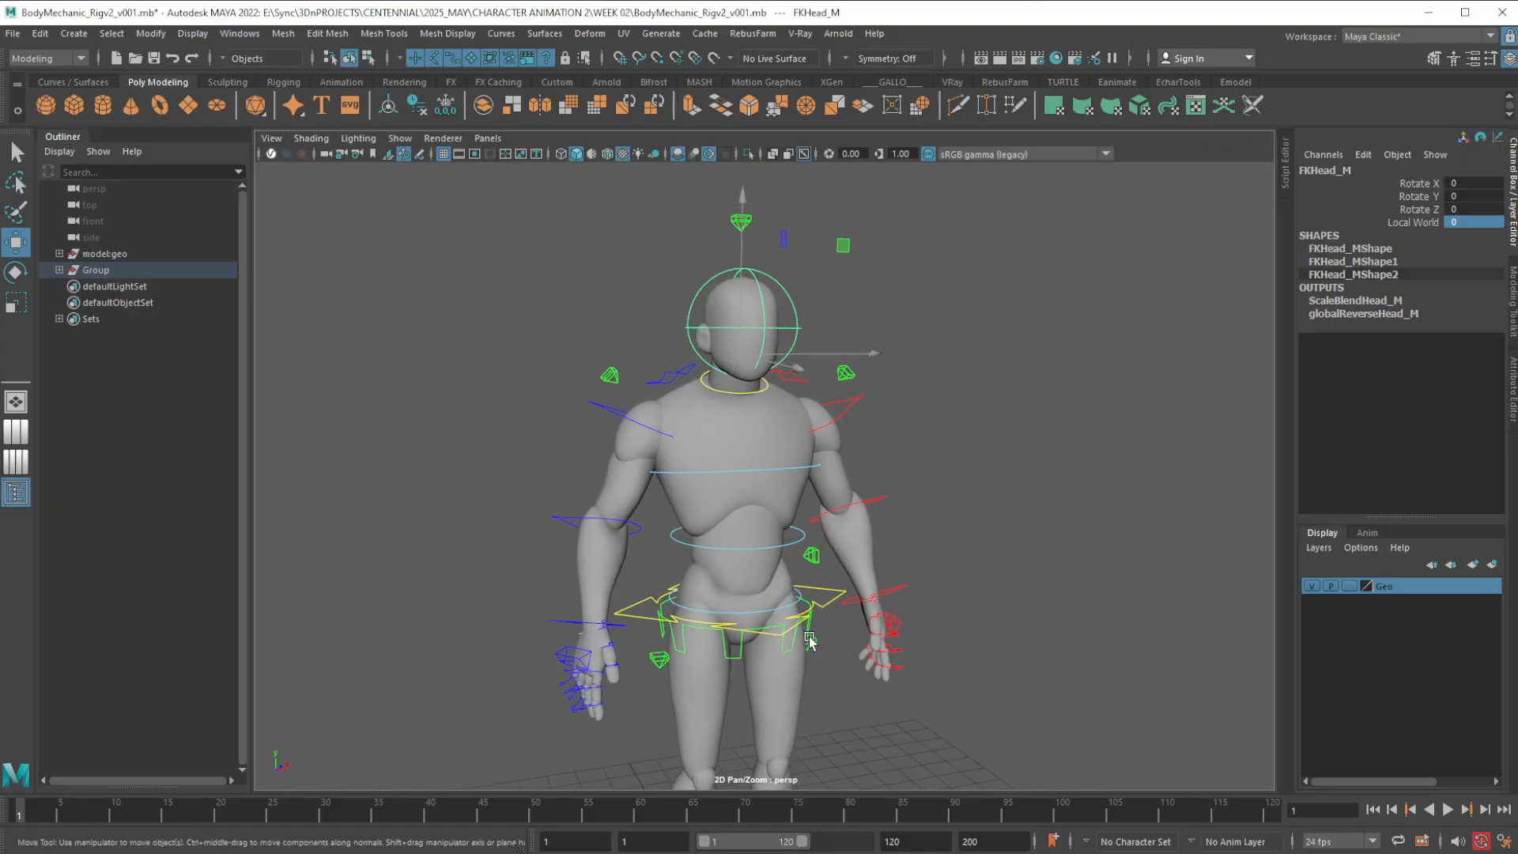
{"action": "left_click_drag", "start_coordinate": [781, 642], "coordinate": [800, 624], "text": "alt"}
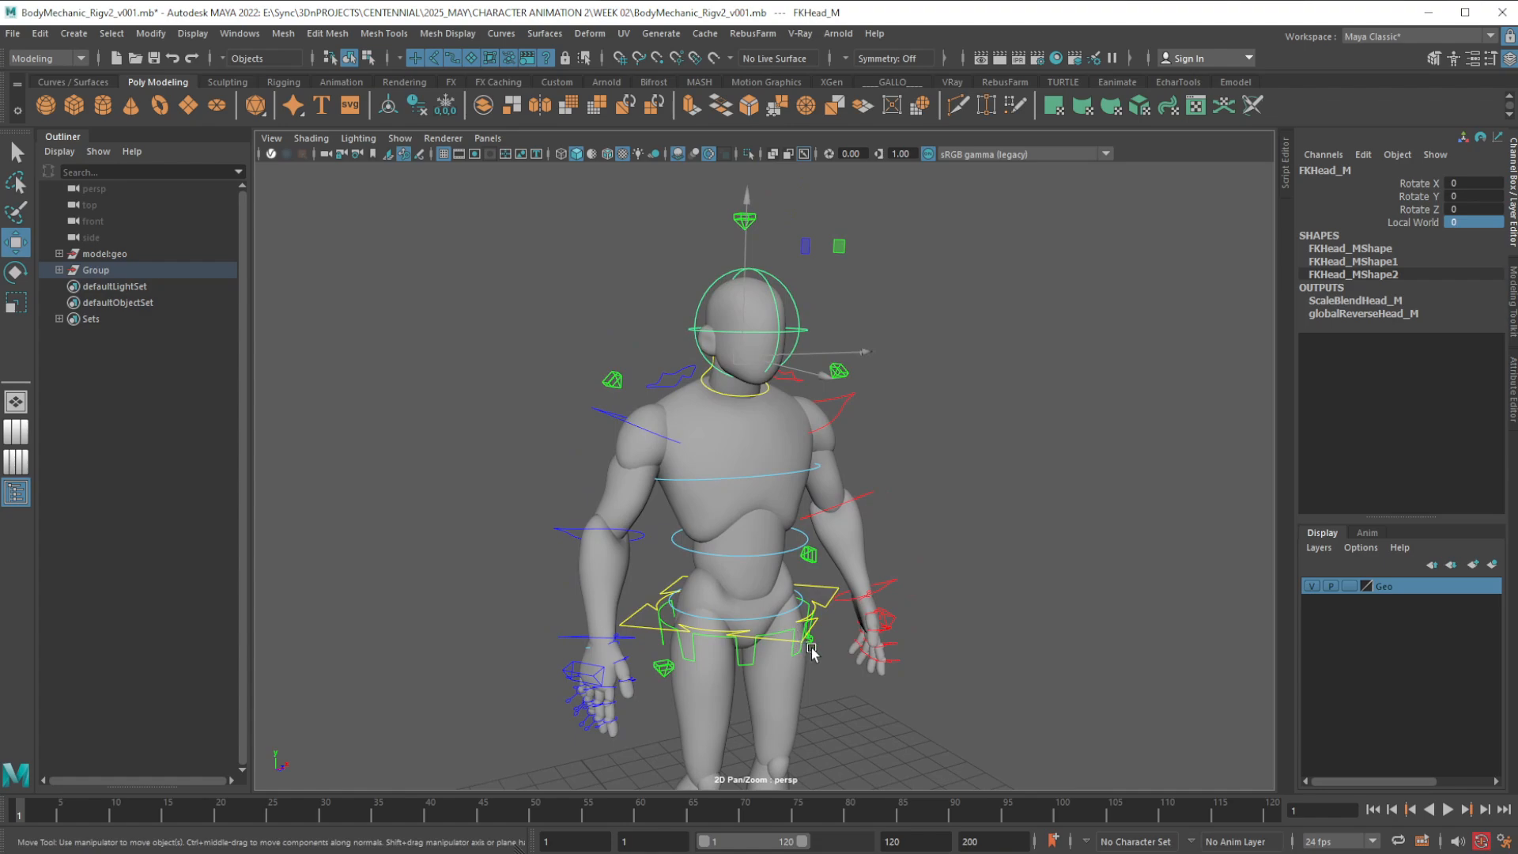
{"action": "middle_click_drag", "start_coordinate": [836, 651], "coordinate": [818, 649], "text": "alt"}
{"action": "right_click_drag", "start_coordinate": [827, 694], "coordinate": [831, 608], "text": "alt"}
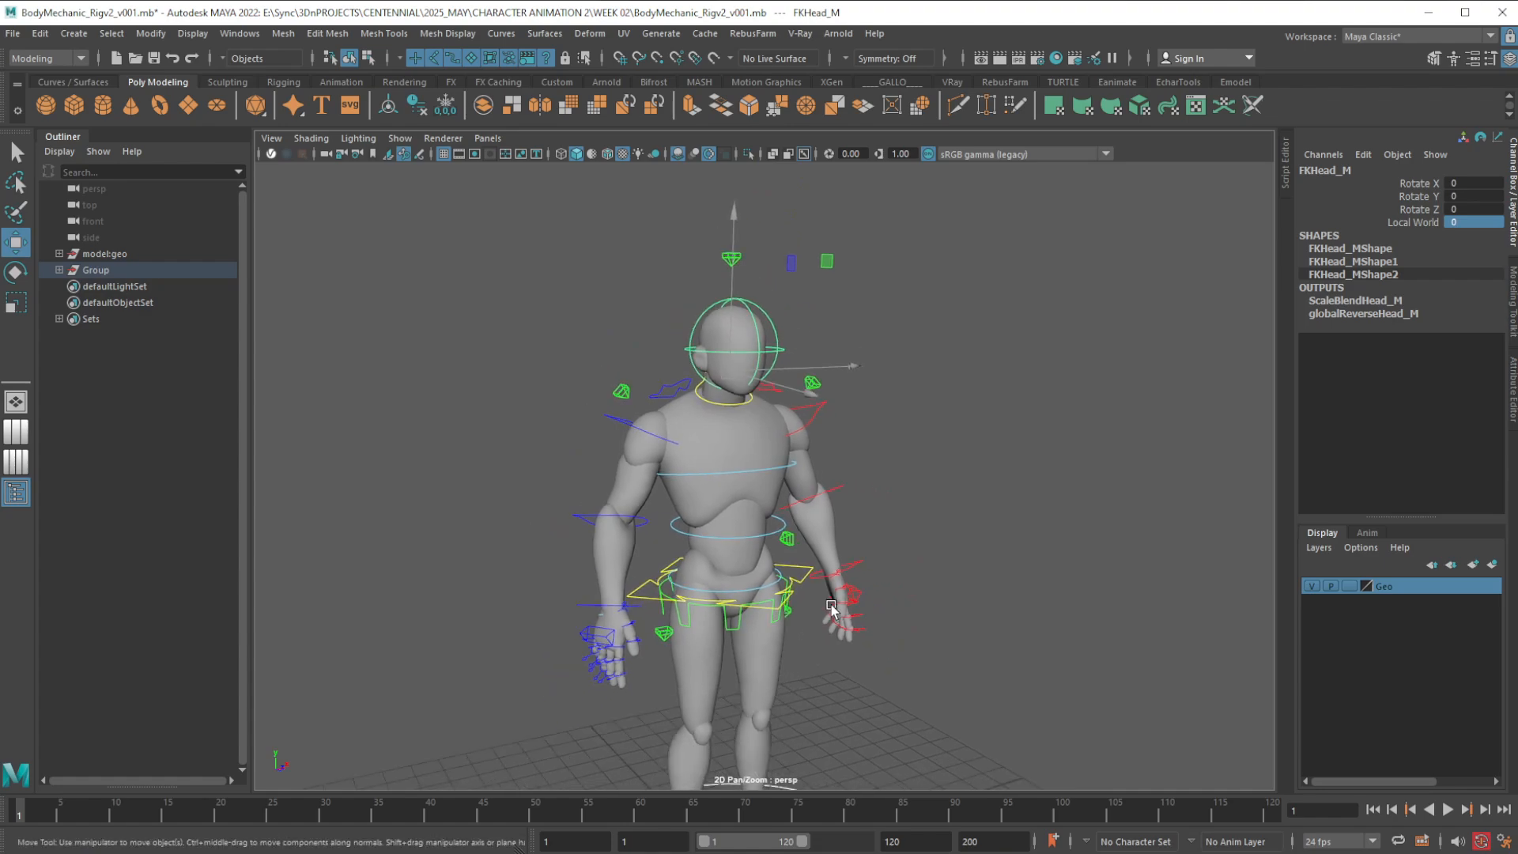
{"action": "mouse_move", "coordinate": [825, 661]}
{"action": "middle_mouse_down", "text": "alt"}
{"action": "mouse_move", "coordinate": [836, 621]}
{"action": "mouse_move", "coordinate": [824, 668]}
{"action": "middle_mouse_up", "text": "alt"}
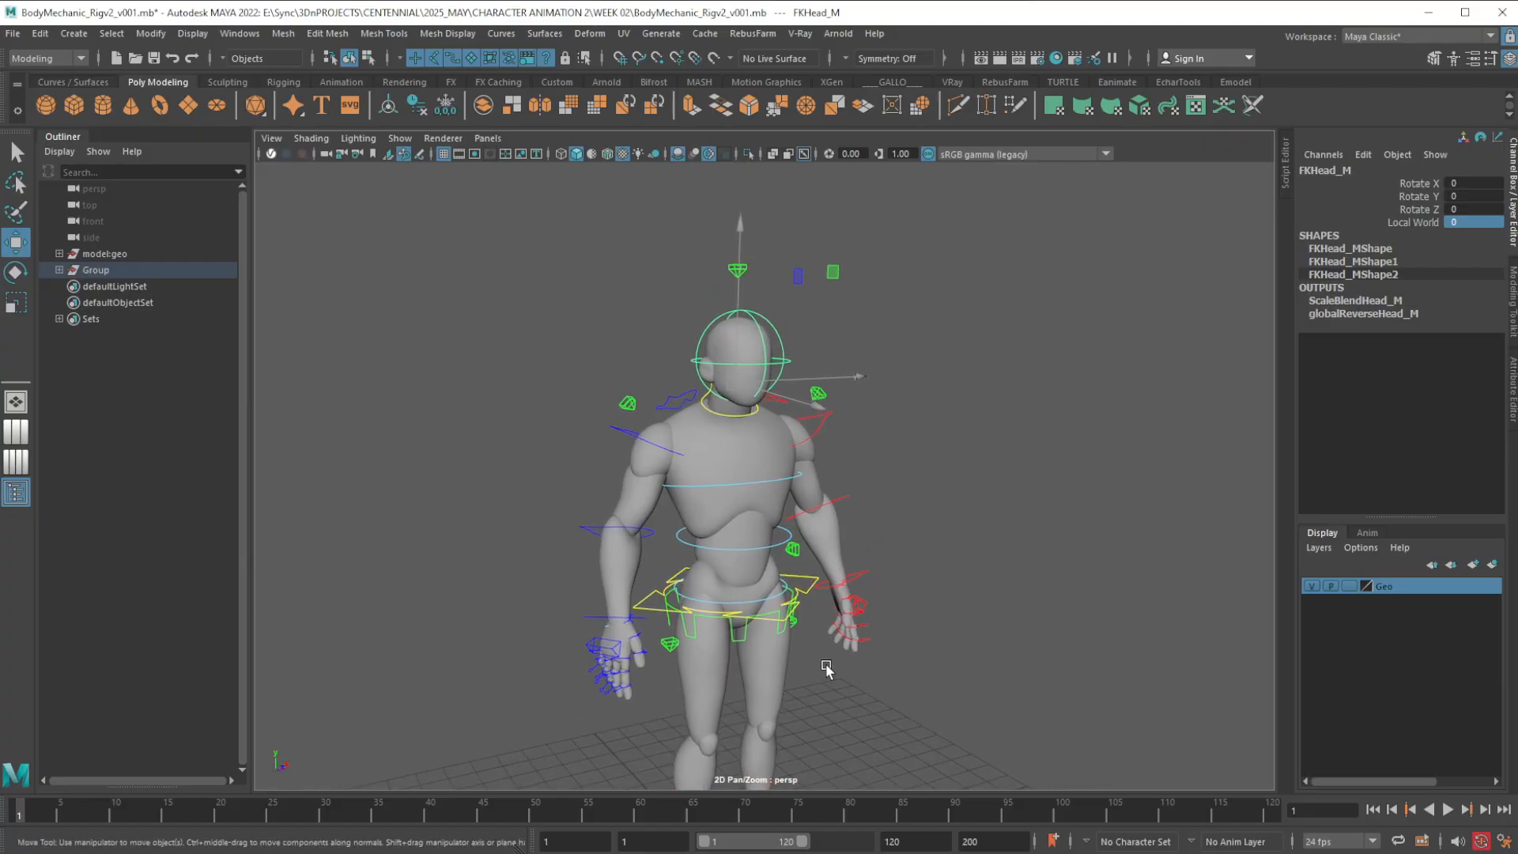
{"action": "right_click_drag", "start_coordinate": [821, 578], "coordinate": [829, 680], "text": "alt"}
{"action": "middle_click_drag", "start_coordinate": [838, 612], "coordinate": [844, 648], "text": "alt"}
{"action": "right_click_drag", "start_coordinate": [827, 624], "coordinate": [834, 648], "text": "alt"}
{"action": "left_click_drag", "start_coordinate": [834, 648], "coordinate": [797, 610], "text": "alt"}
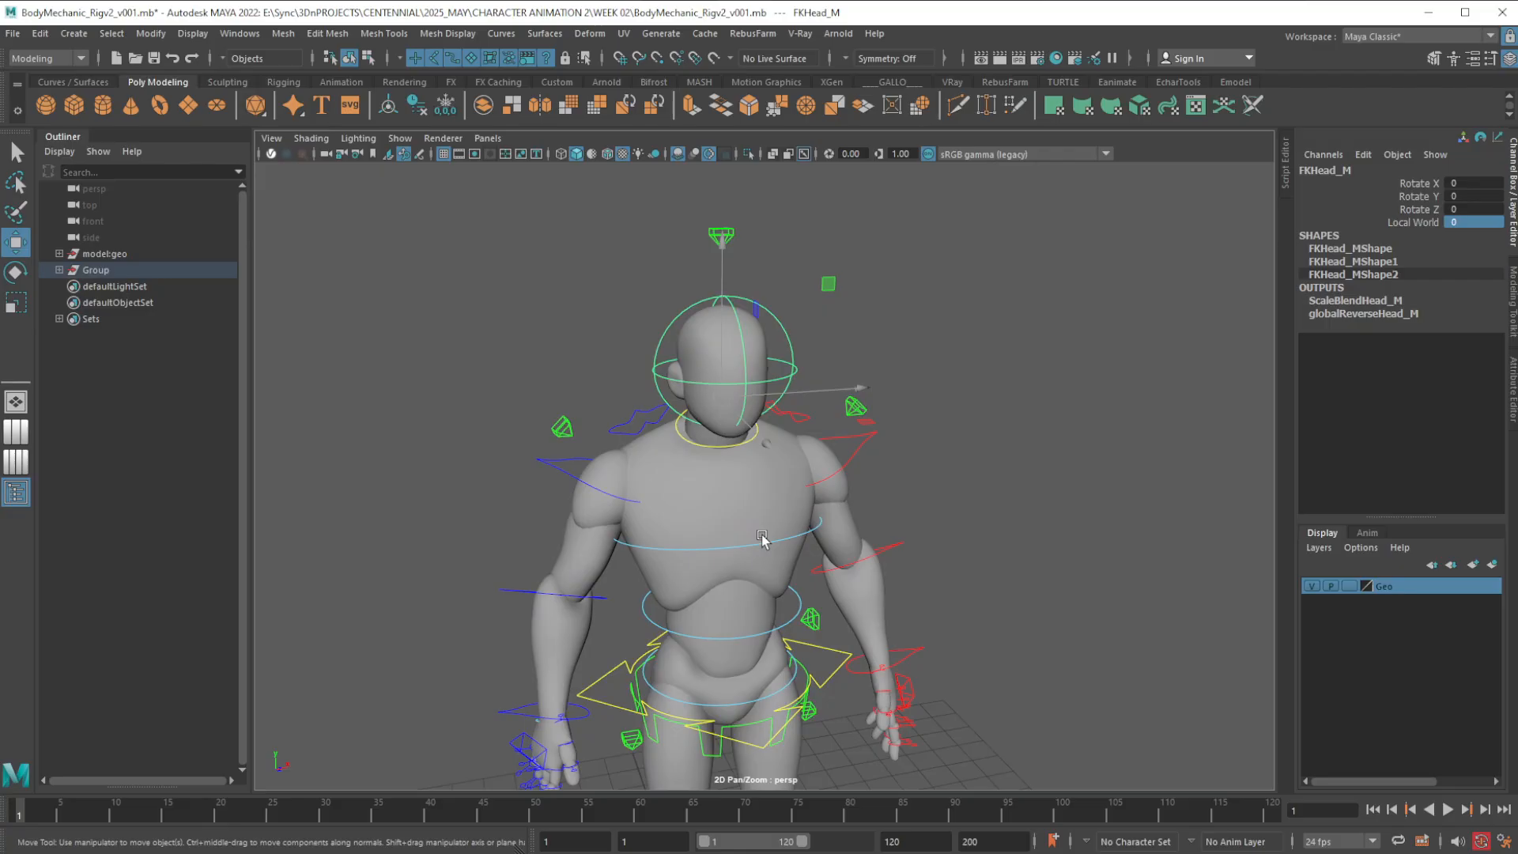
{"action": "left_click_drag", "start_coordinate": [830, 685], "coordinate": [831, 665], "text": "alt"}
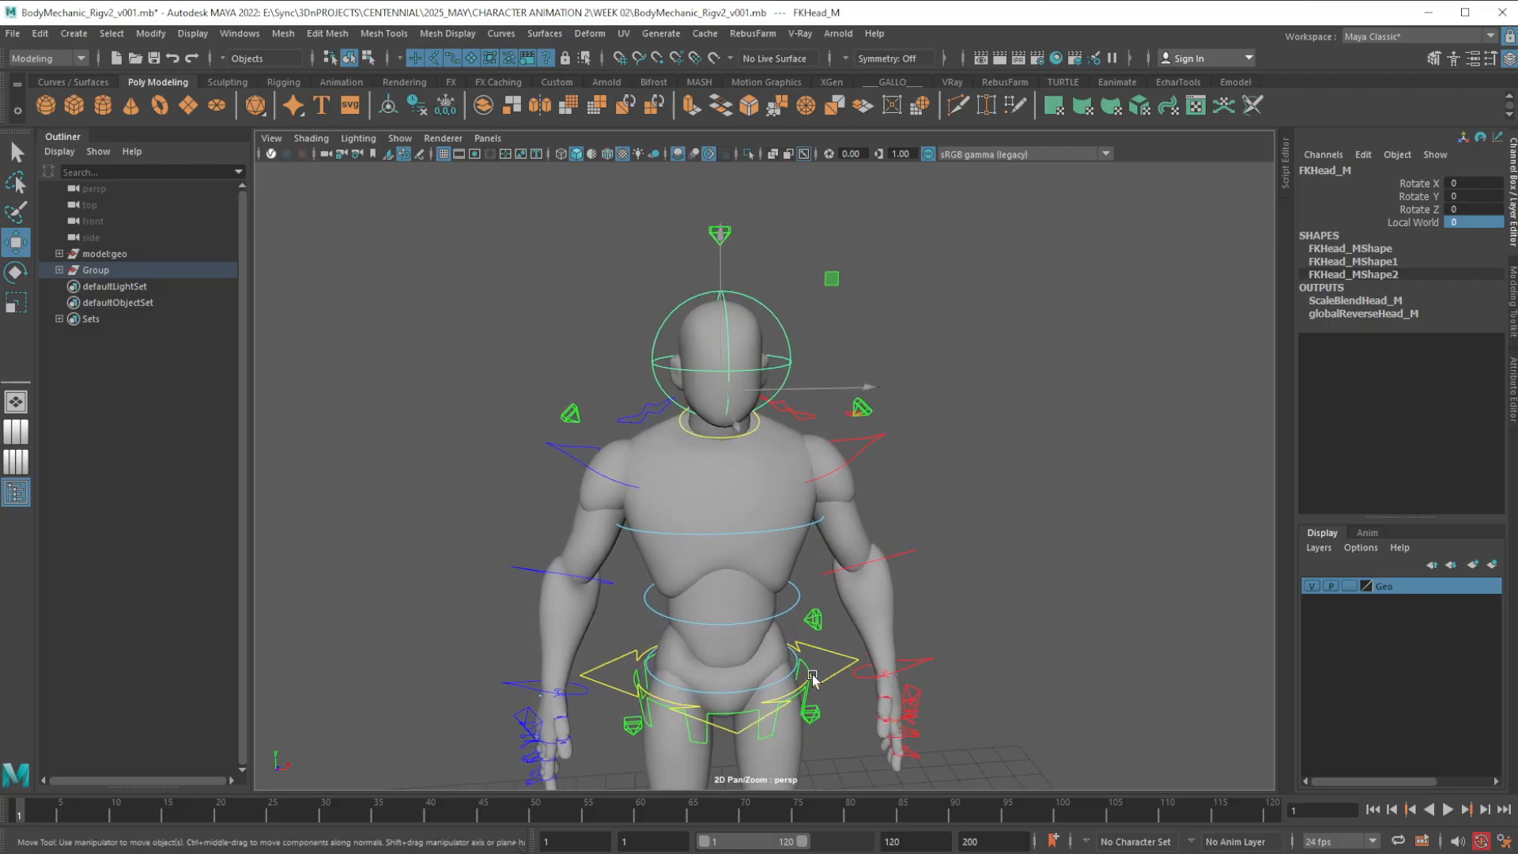
{"action": "mouse_move", "coordinate": [830, 664]}
{"action": "right_mouse_down", "text": "alt"}
{"action": "mouse_move", "coordinate": [829, 643]}
{"action": "mouse_move", "coordinate": [832, 675]}
{"action": "right_mouse_up", "text": "alt"}
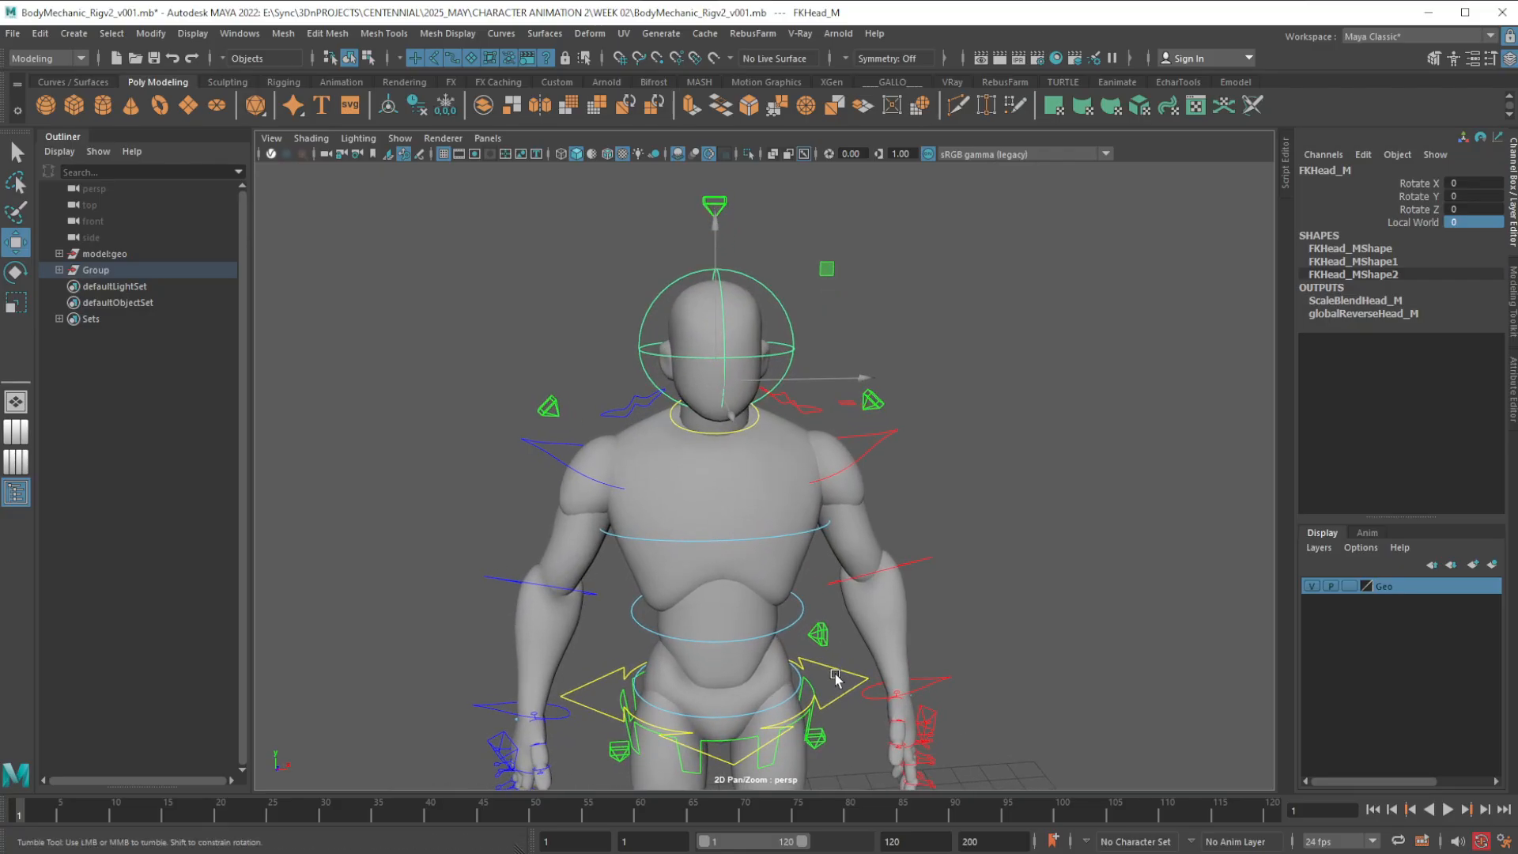
Set the FKIKBlend of the spine's FKIK control to 1
{"action": "left_click", "coordinate": [822, 636]}
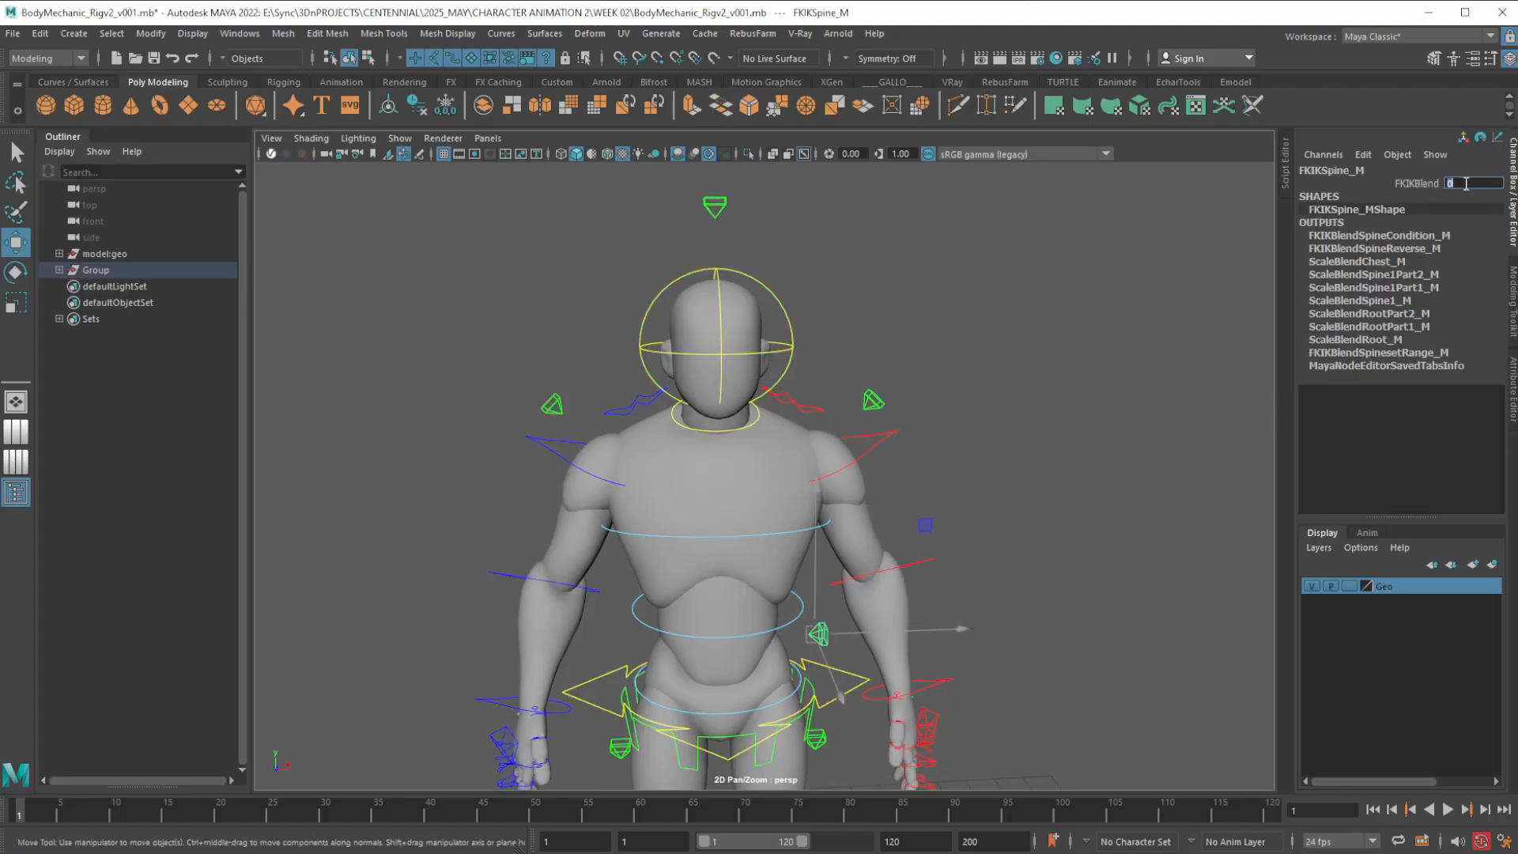
{"action": "type", "text": "1"}
{"action": "key", "text": "Return"}
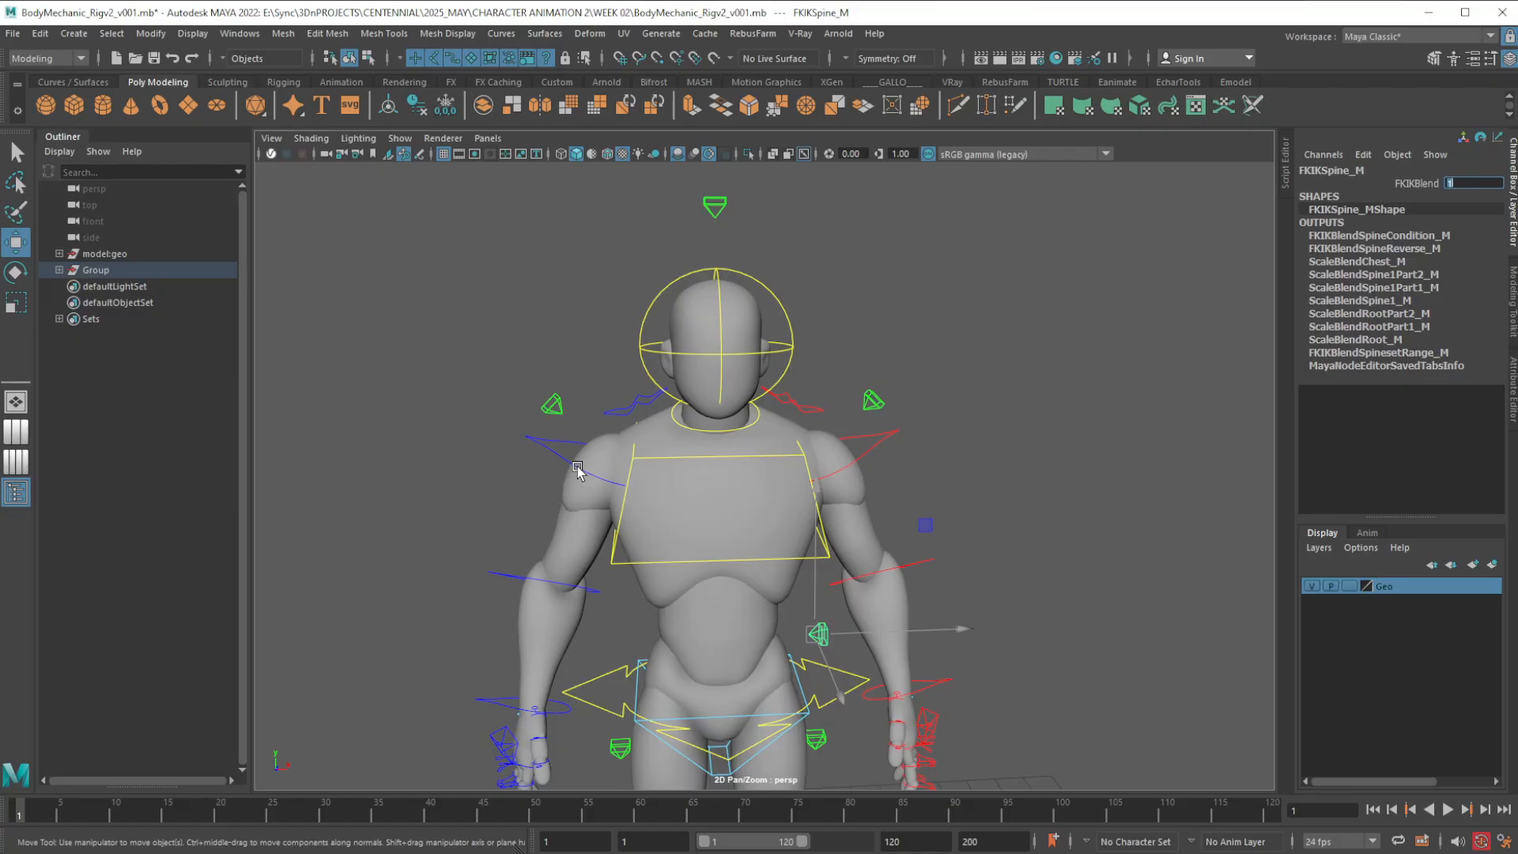
Check the Local World values on the FK shoulder controls and the FK head control, and clear the selection
{"action": "left_click", "coordinate": [578, 470]}
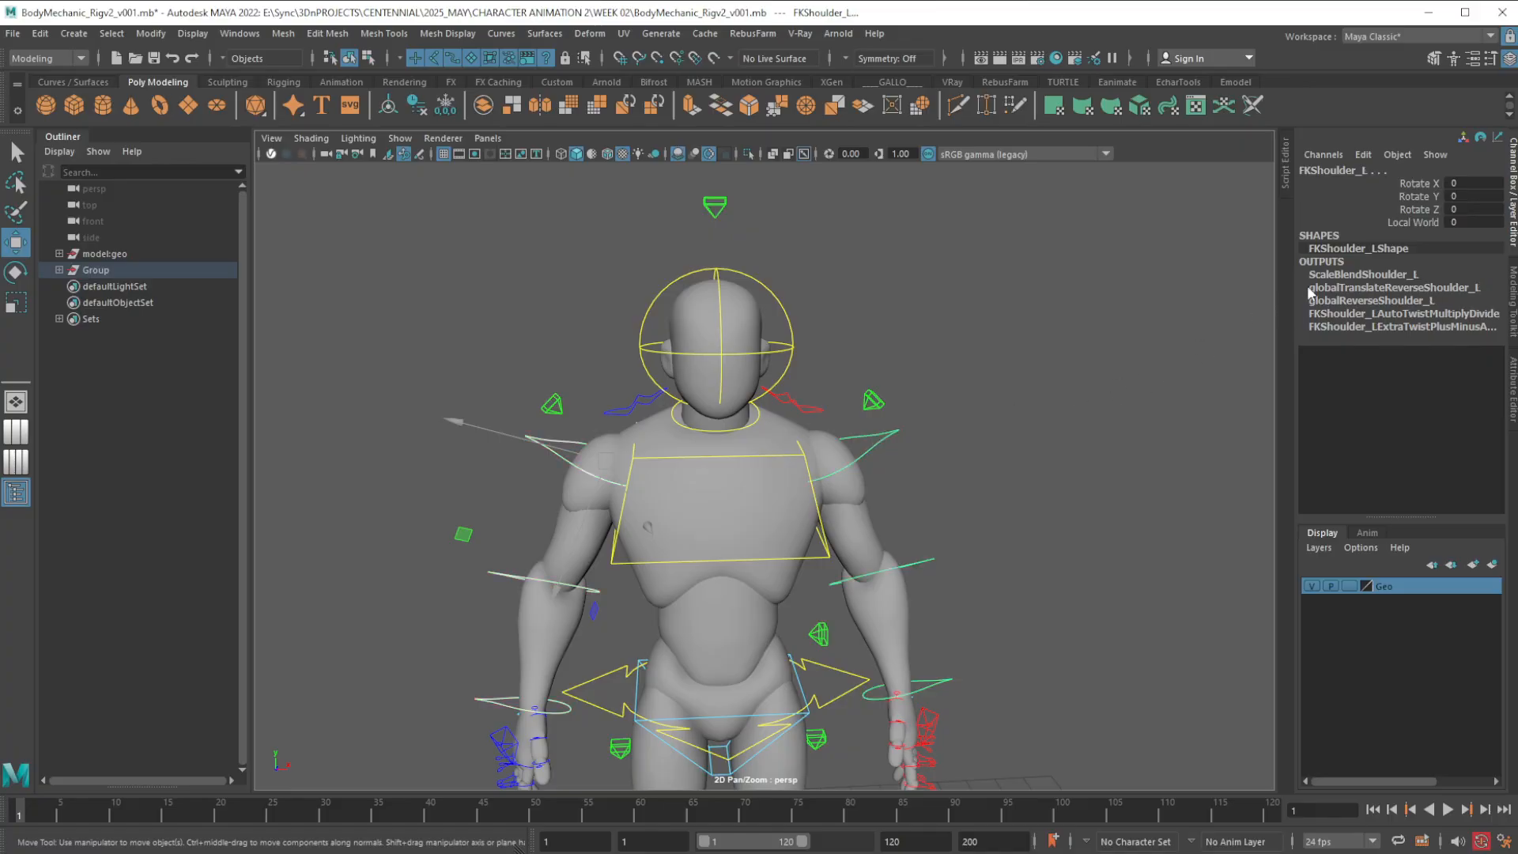
{"action": "left_click", "coordinate": [1456, 224]}
{"action": "left_click", "coordinate": [784, 315]}
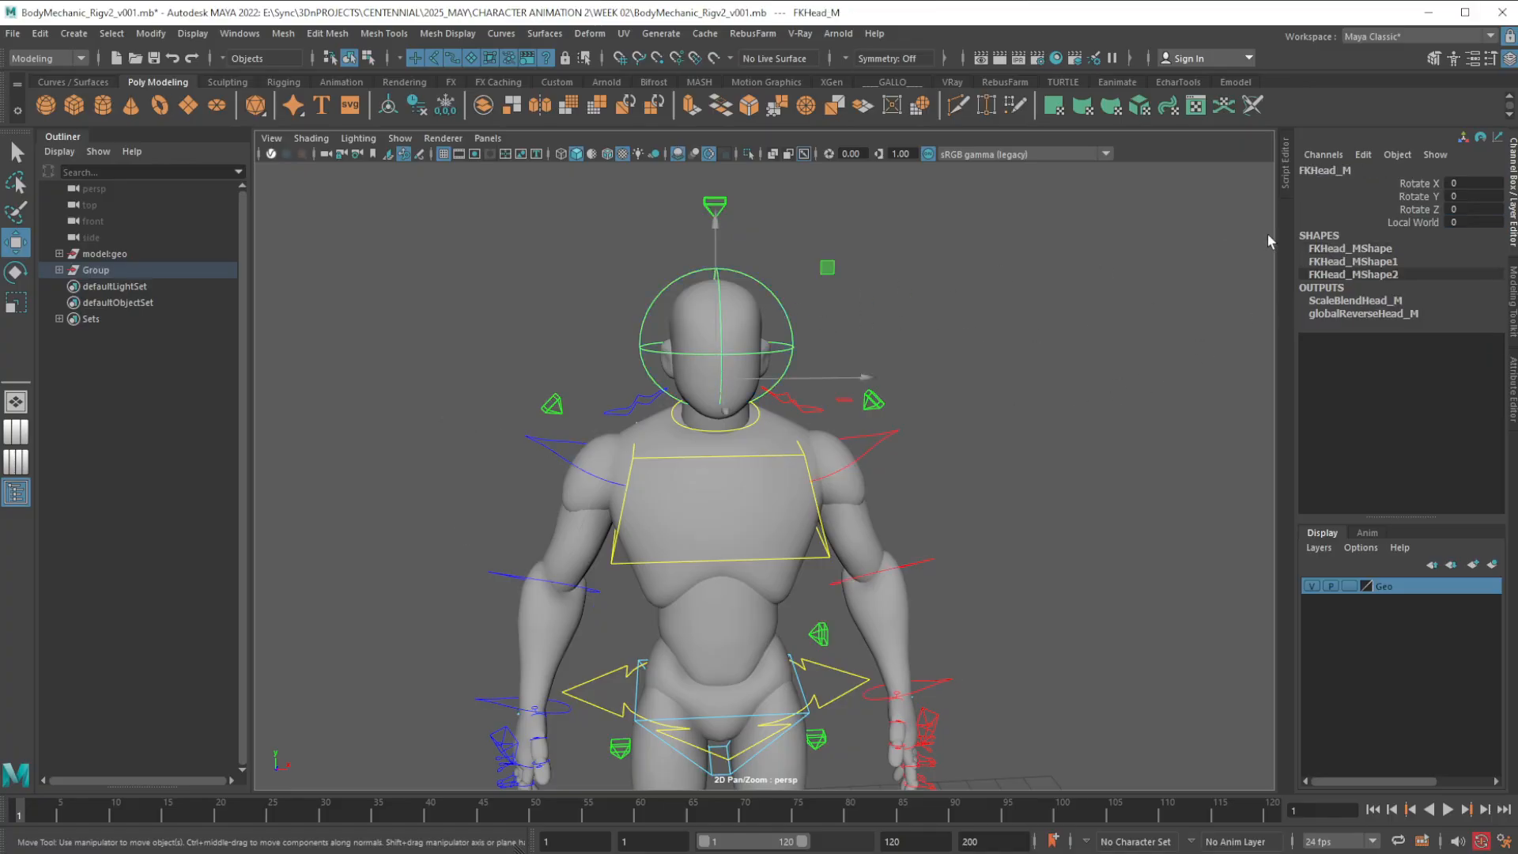
{"action": "left_click", "coordinate": [1457, 222]}
{"action": "left_click", "coordinate": [966, 490]}
Restrict selection to curves, select all the character's controls and key them at frame 2
{"action": "scroll", "coordinate": [981, 545], "scroll_direction": "down", "scroll_amount": 6}
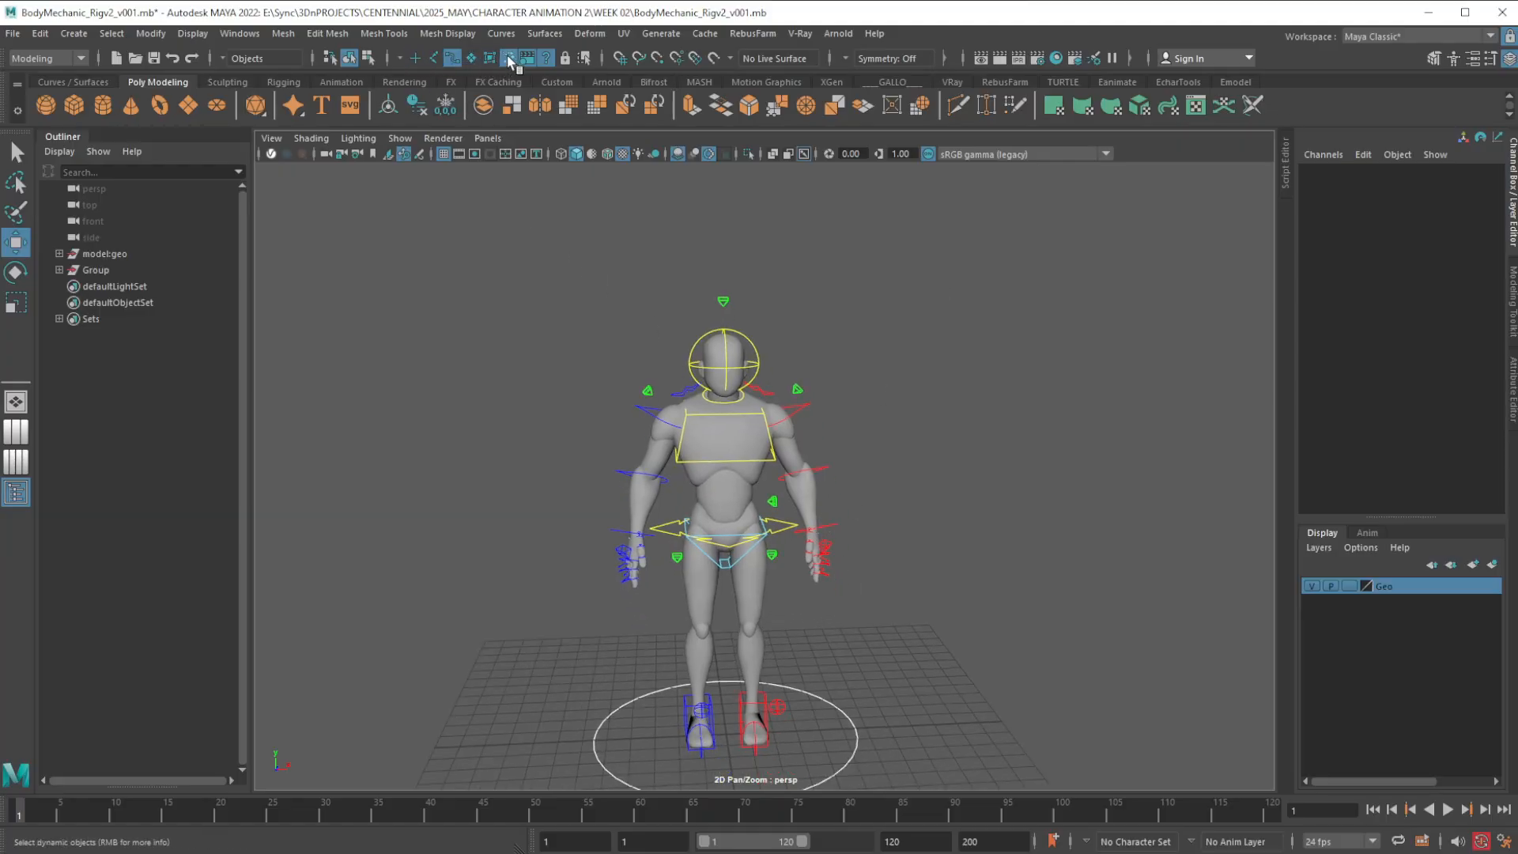
{"action": "scroll", "coordinate": [865, 434], "scroll_direction": "down", "scroll_amount": 3}
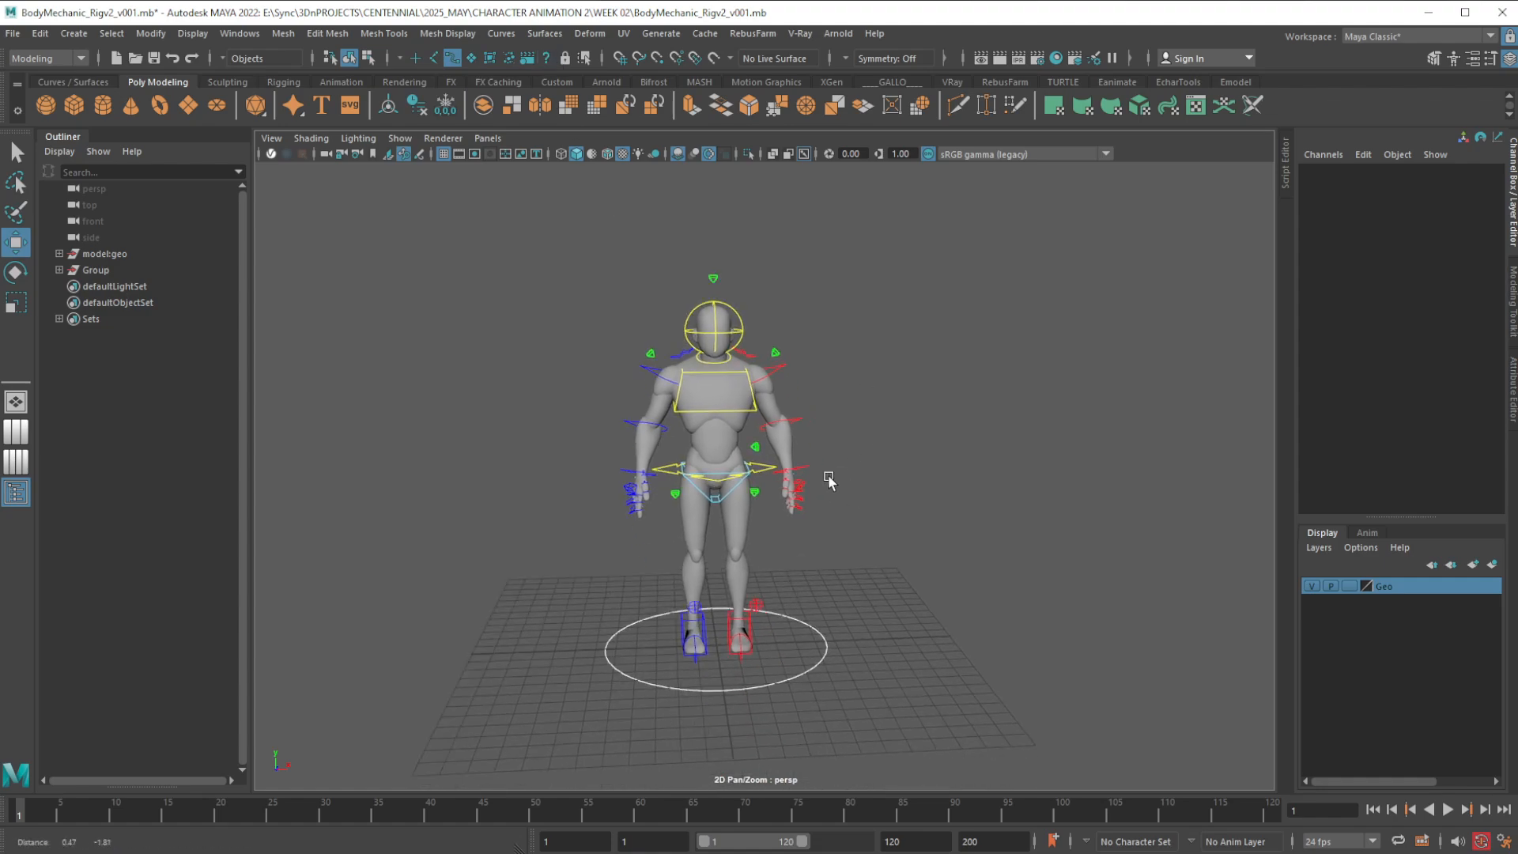
{"action": "left_click_drag", "start_coordinate": [969, 192], "coordinate": [344, 595]}
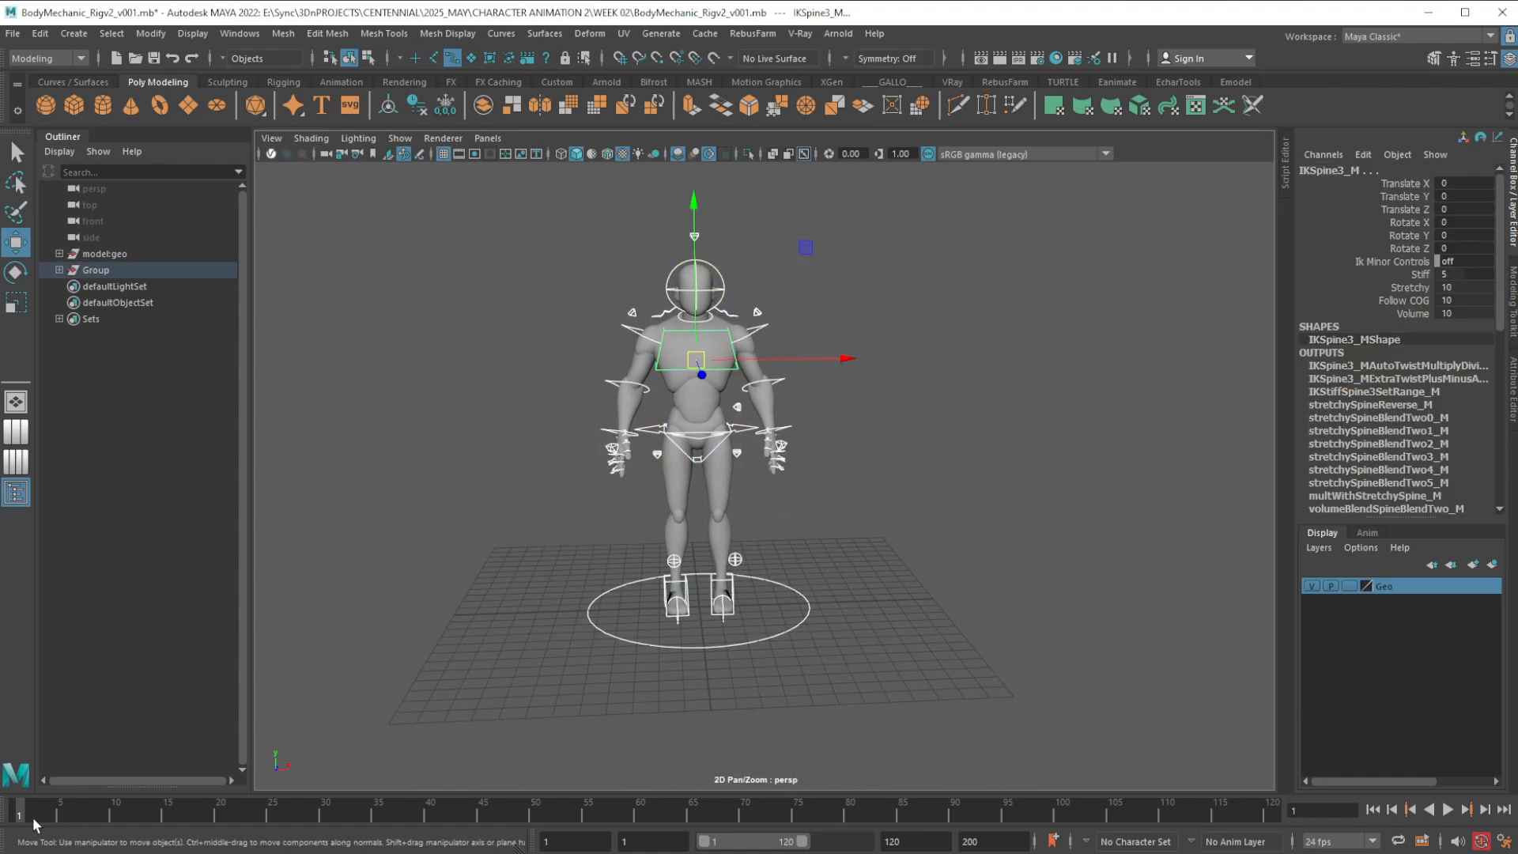
{"action": "key", "text": "s"}
Key all the selected controls at frames 12, 19, 29, 42, 53, 72 and 85
{"action": "left_click", "coordinate": [134, 811]}
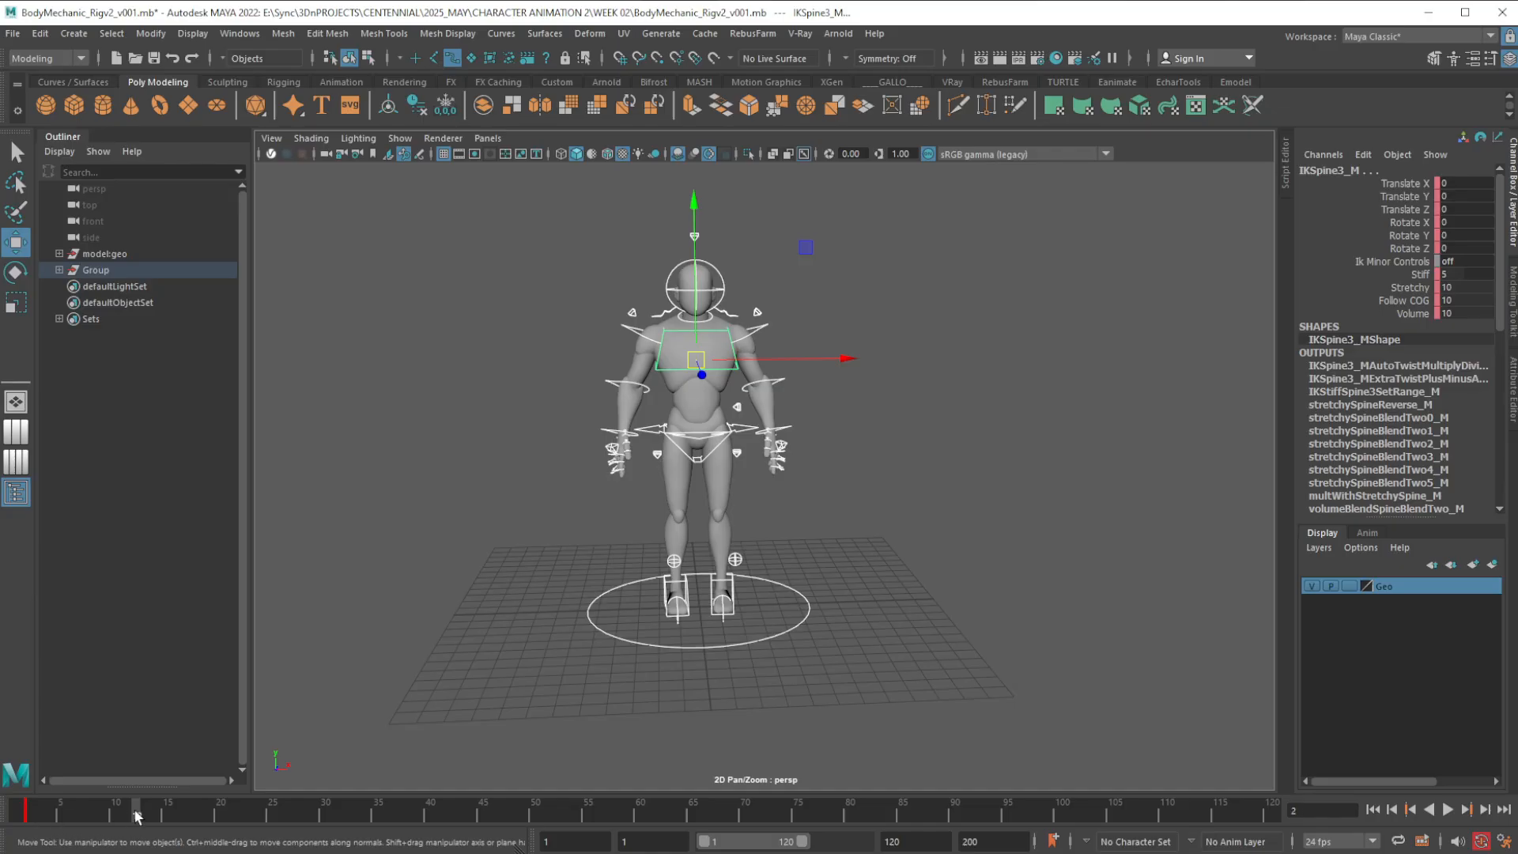
{"action": "key", "text": "s"}
{"action": "left_click", "coordinate": [208, 811]}
{"action": "key", "text": "s"}
{"action": "left_click", "coordinate": [310, 812]}
{"action": "key", "text": "s"}
{"action": "left_click", "coordinate": [446, 812]}
{"action": "key", "text": "s"}
{"action": "left_click", "coordinate": [566, 812]}
{"action": "key", "text": "s"}
{"action": "left_click", "coordinate": [760, 812]}
{"action": "key", "text": "s"}
{"action": "left_click", "coordinate": [903, 812]}
{"action": "key", "text": "s"}
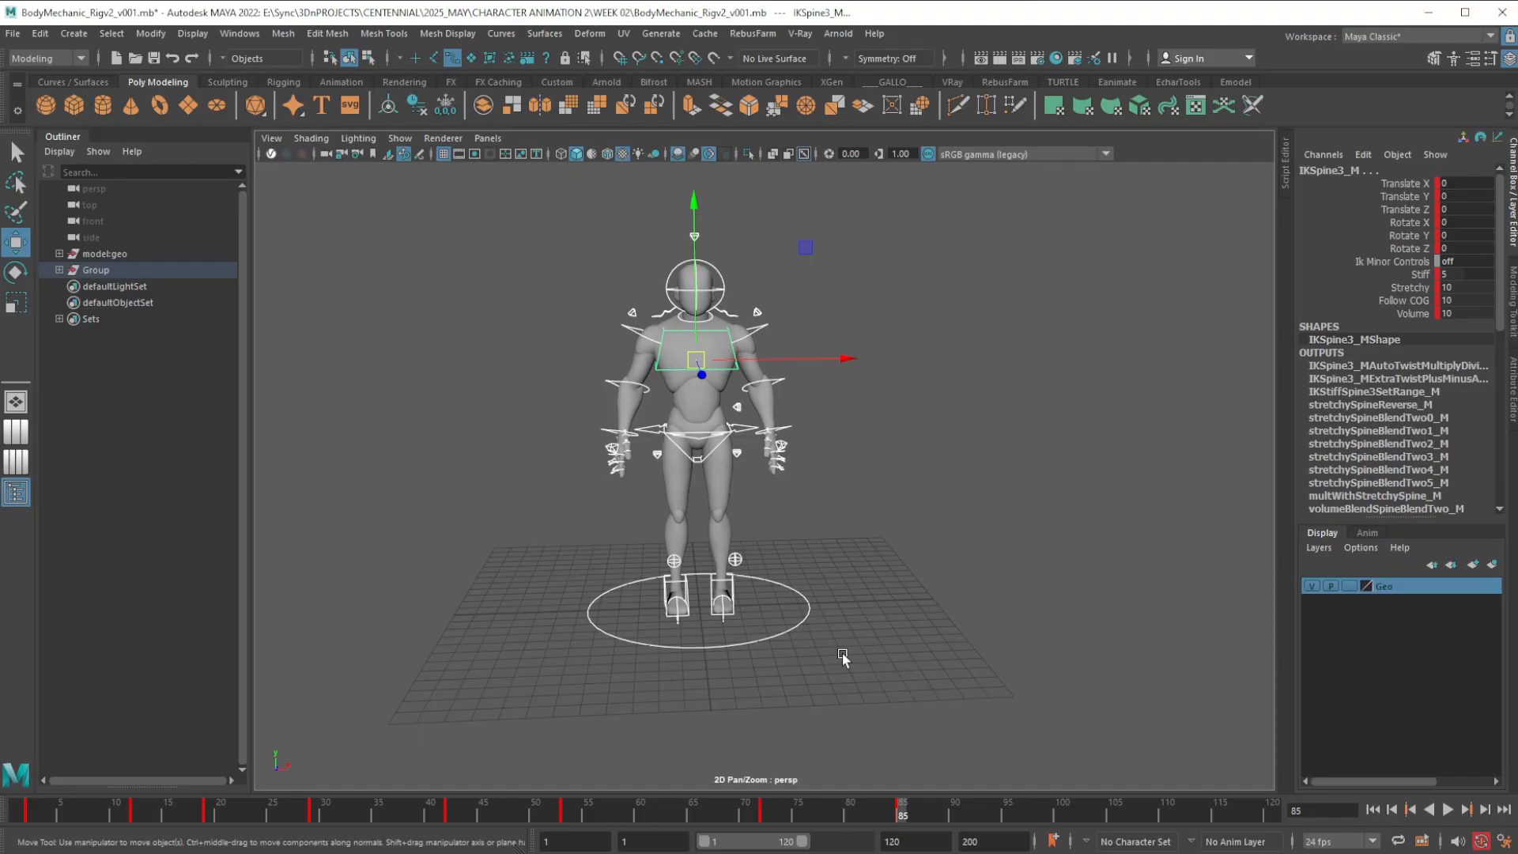
Clear the selection and examine the character's head, torso, arm and hip controls from the front and side
{"action": "left_click_drag", "start_coordinate": [805, 634], "coordinate": [823, 676], "text": "alt"}
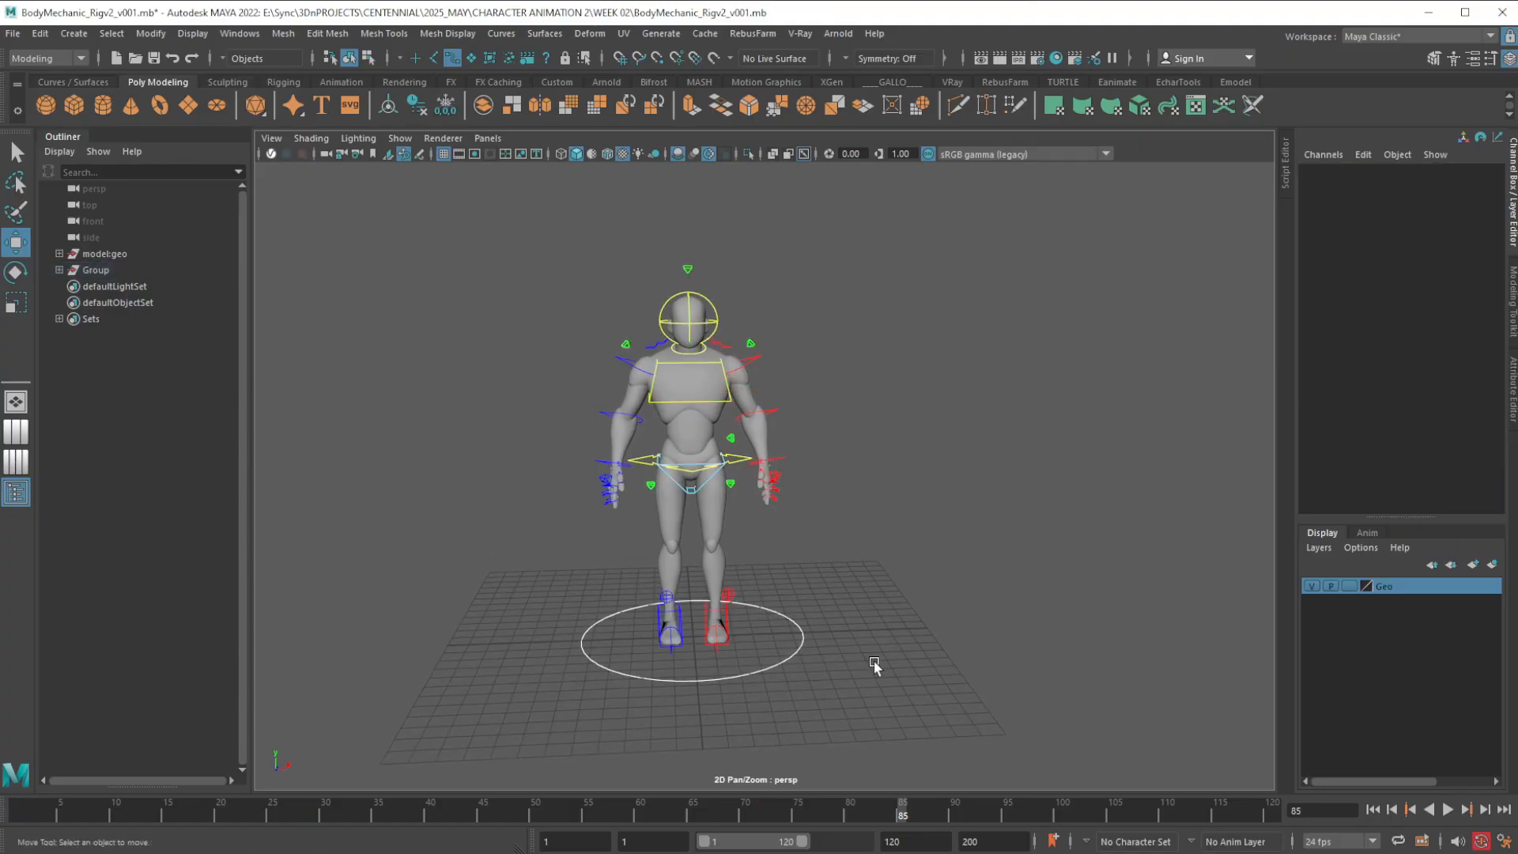
{"action": "left_click", "coordinate": [875, 666]}
{"action": "right_click_drag", "start_coordinate": [706, 299], "coordinate": [732, 570], "text": "alt"}
{"action": "middle_click_drag", "start_coordinate": [729, 317], "coordinate": [790, 552], "text": "alt"}
{"action": "right_click_drag", "start_coordinate": [790, 551], "coordinate": [803, 613], "text": "alt"}
{"action": "left_click_drag", "start_coordinate": [802, 631], "coordinate": [824, 625], "text": "alt"}
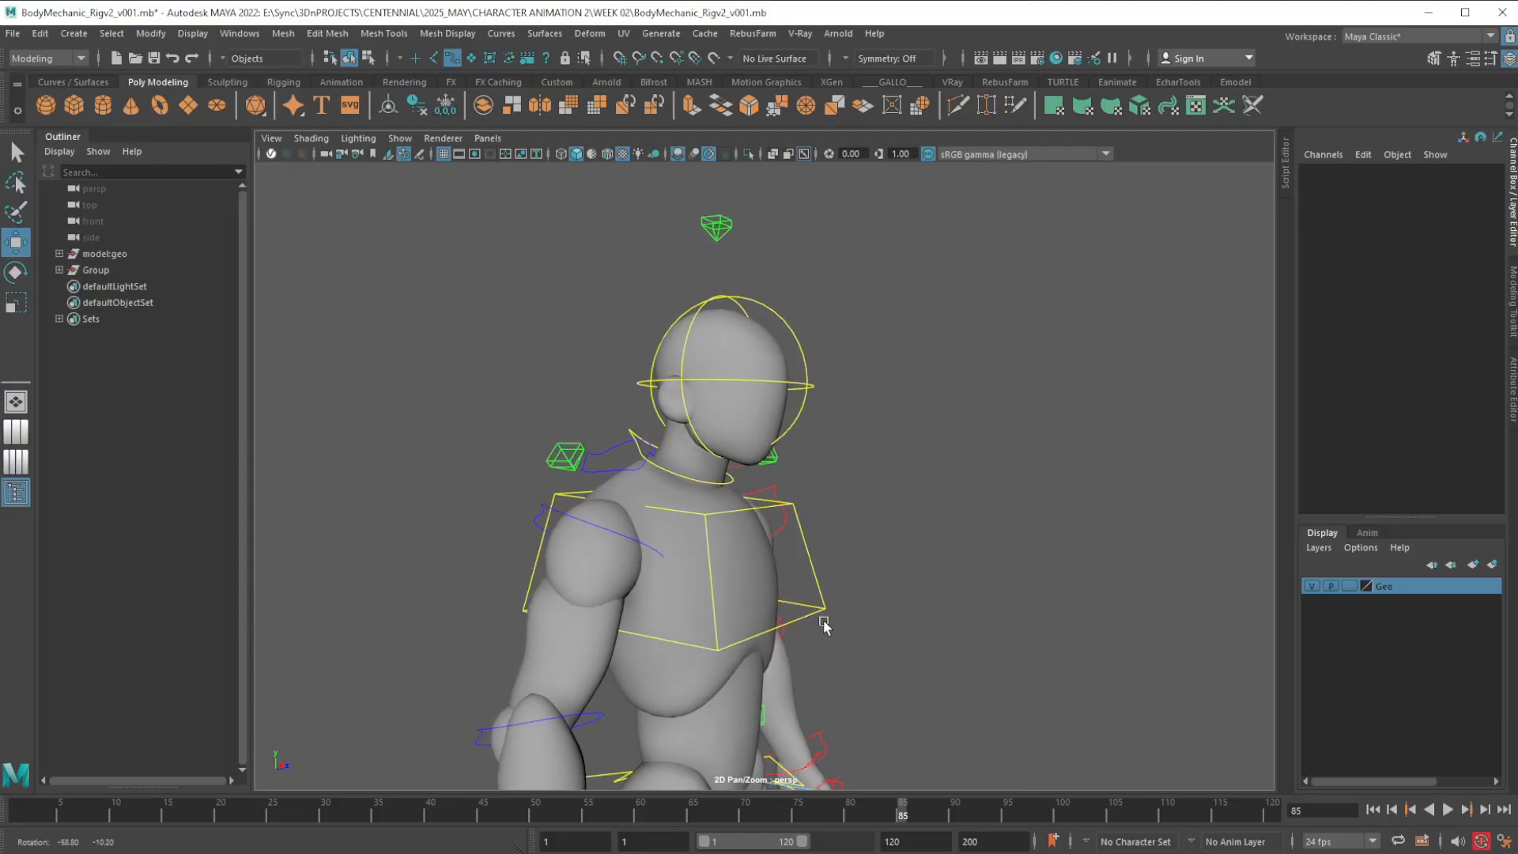
{"action": "left_click", "coordinate": [828, 616]}
{"action": "left_click", "coordinate": [851, 576]}
{"action": "right_click_drag", "start_coordinate": [818, 678], "coordinate": [827, 588], "text": "alt"}
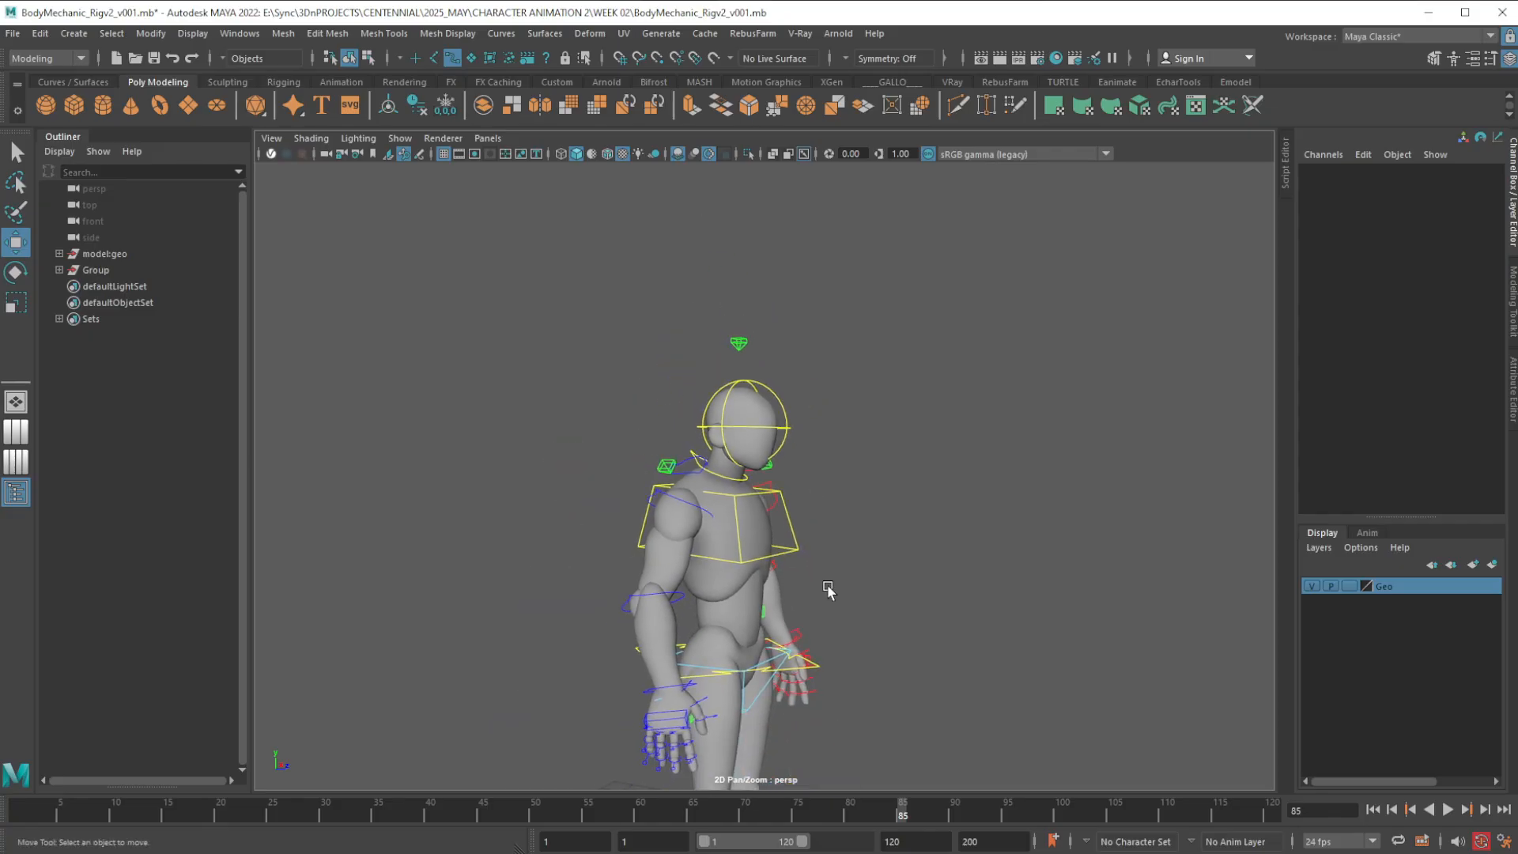
{"action": "middle_click_drag", "start_coordinate": [827, 588], "coordinate": [793, 541], "text": "alt"}
{"action": "left_click_drag", "start_coordinate": [793, 540], "coordinate": [725, 522], "text": "alt"}
{"action": "scroll", "coordinate": [725, 522], "scroll_direction": "up", "scroll_amount": 5}
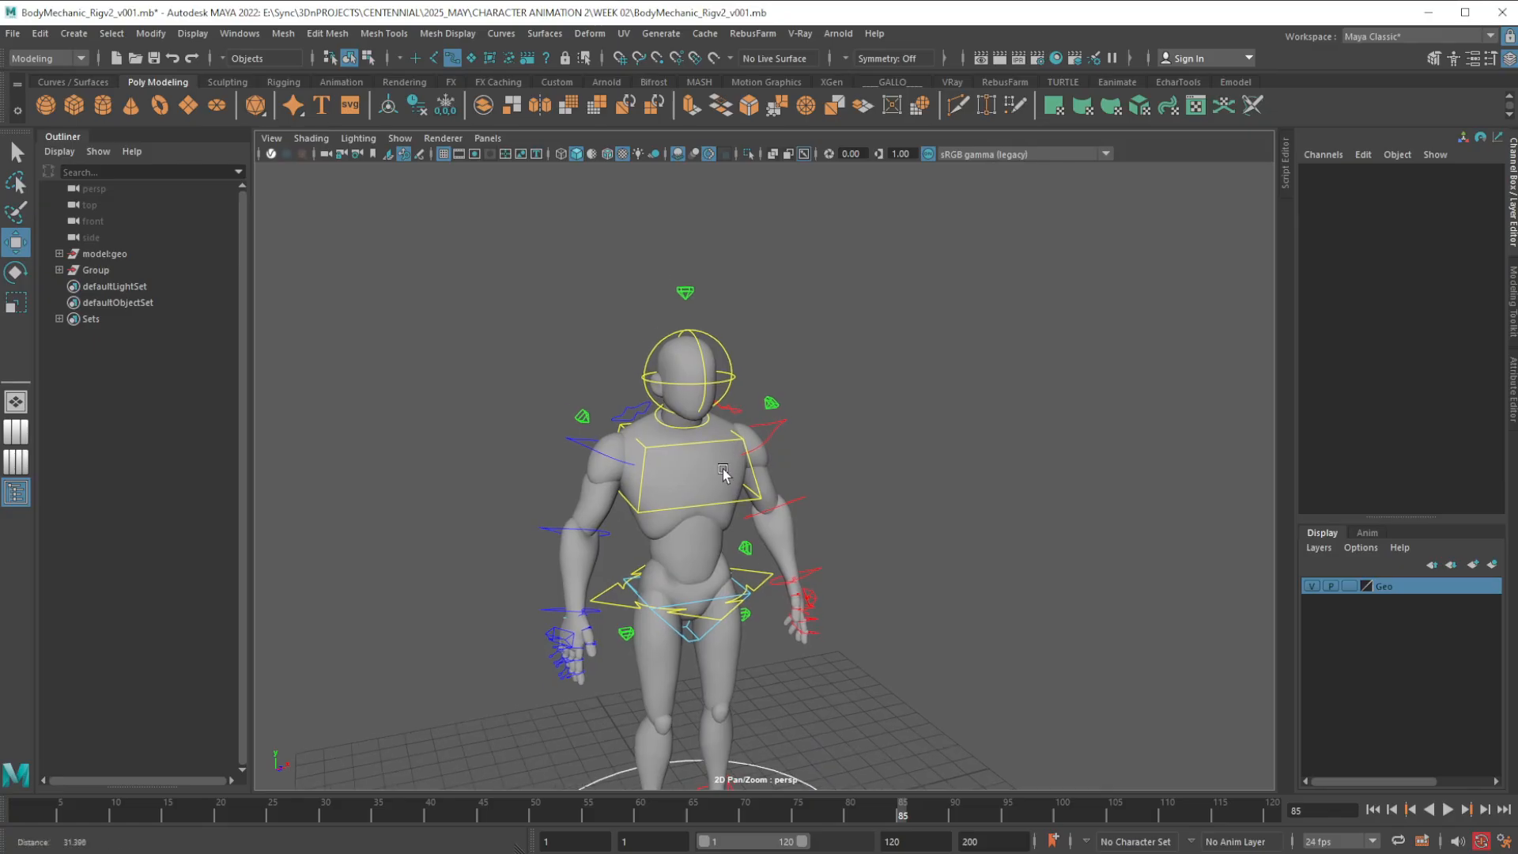
{"action": "middle_click_drag", "start_coordinate": [725, 522], "coordinate": [727, 548], "text": "alt"}
{"action": "left_click_drag", "start_coordinate": [747, 520], "coordinate": [737, 604], "text": "alt"}
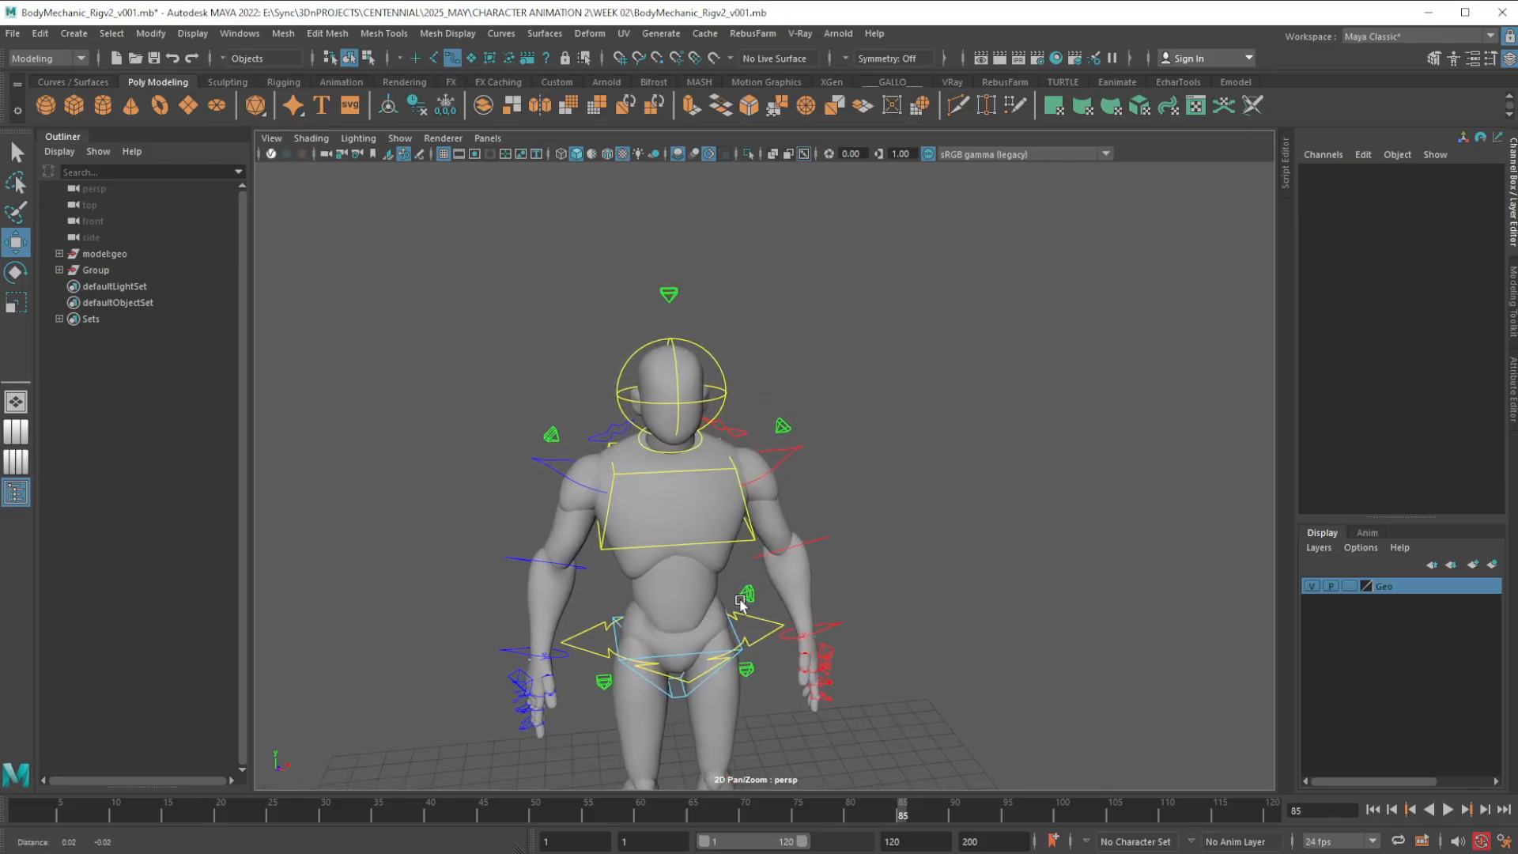
{"action": "scroll", "coordinate": [733, 609], "scroll_direction": "up", "scroll_amount": 3}
{"action": "scroll", "coordinate": [733, 613], "scroll_direction": "up", "scroll_amount": 2}
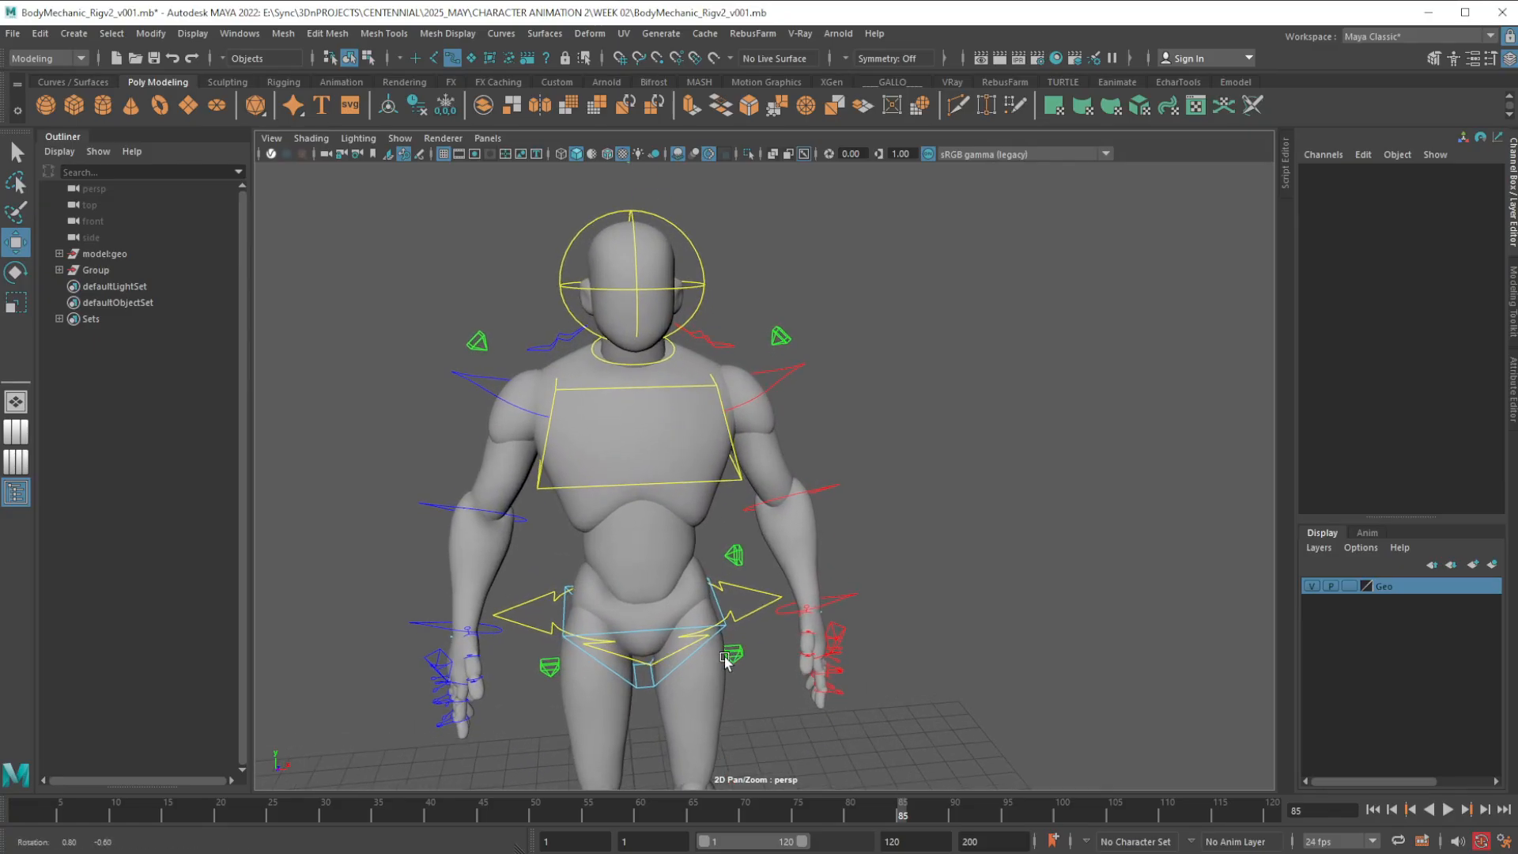
Set the FKIKBlend of the spine's FKIK control to 0 at frame 2
{"action": "left_click", "coordinate": [740, 559]}
{"action": "scroll", "coordinate": [749, 700], "scroll_direction": "up", "scroll_amount": 3}
{"action": "left_click_drag", "start_coordinate": [749, 702], "coordinate": [728, 691], "text": "alt"}
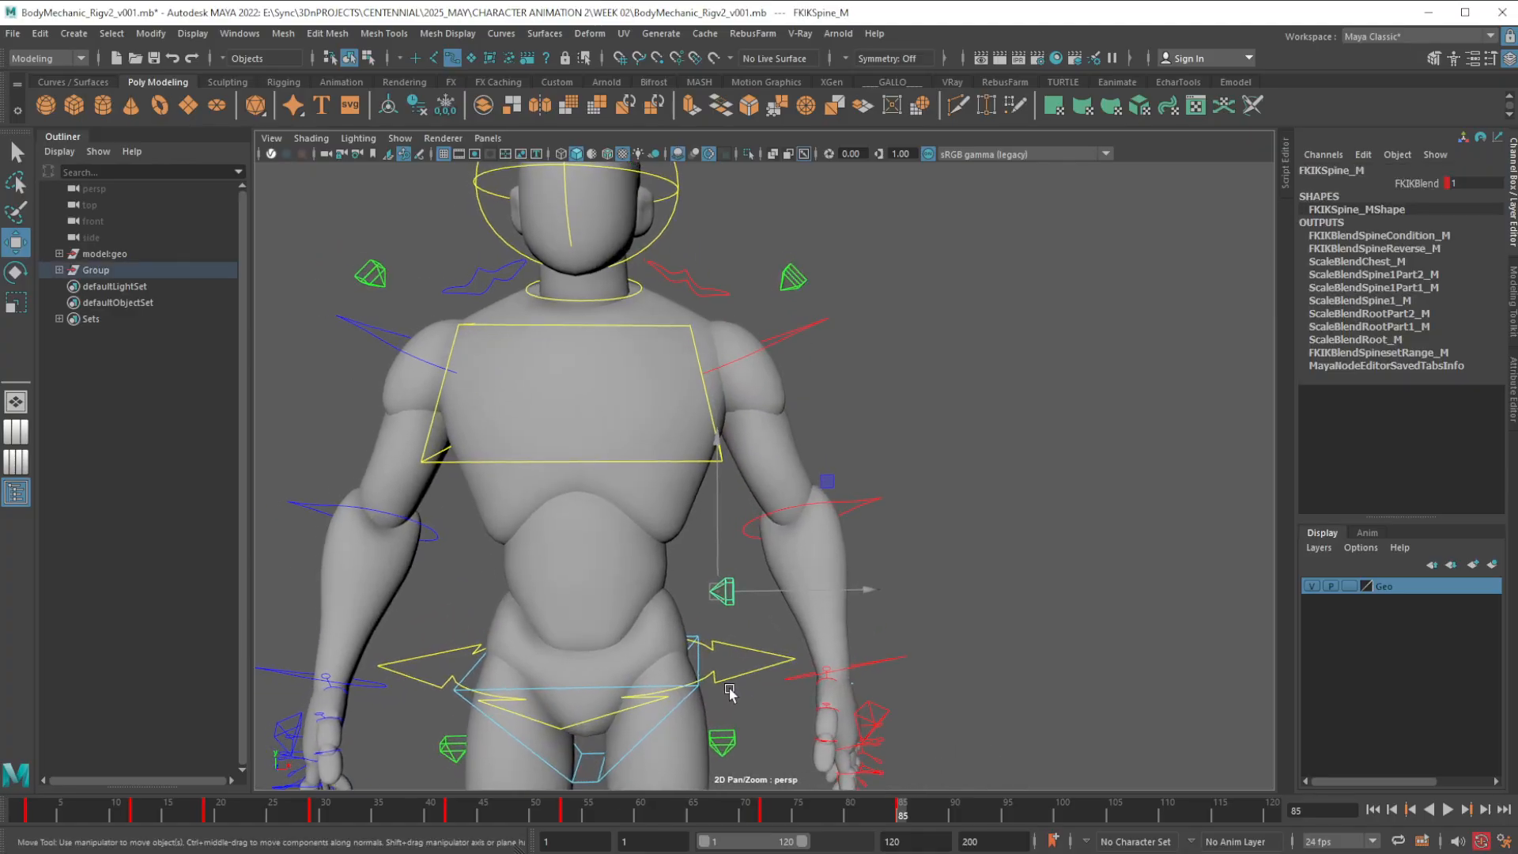
{"action": "middle_click_drag", "start_coordinate": [729, 692], "coordinate": [875, 551], "text": "alt"}
{"action": "left_click", "coordinate": [875, 551]}
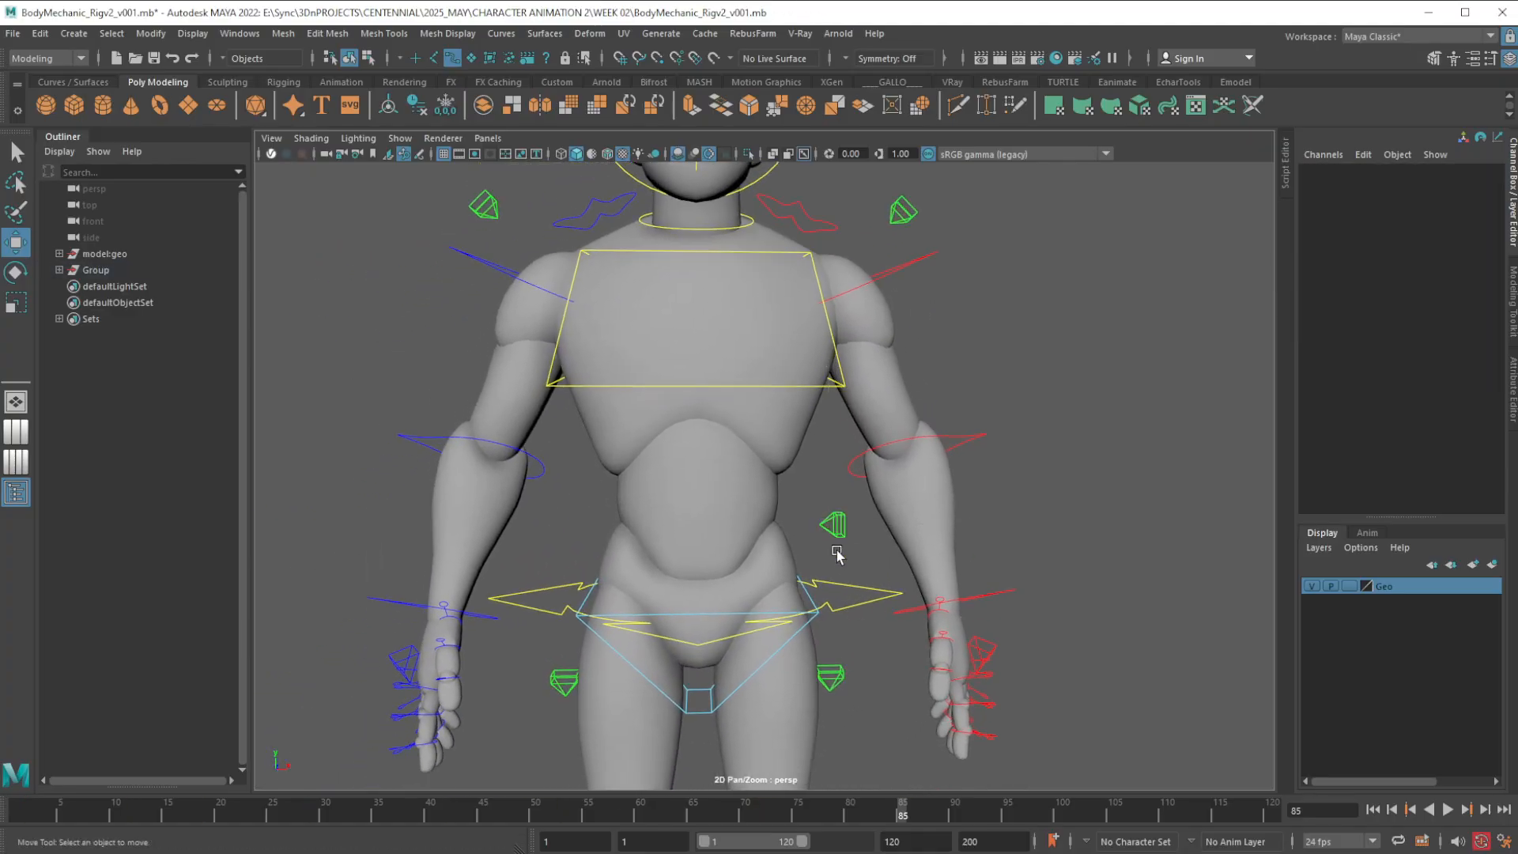
{"action": "left_click", "coordinate": [833, 525]}
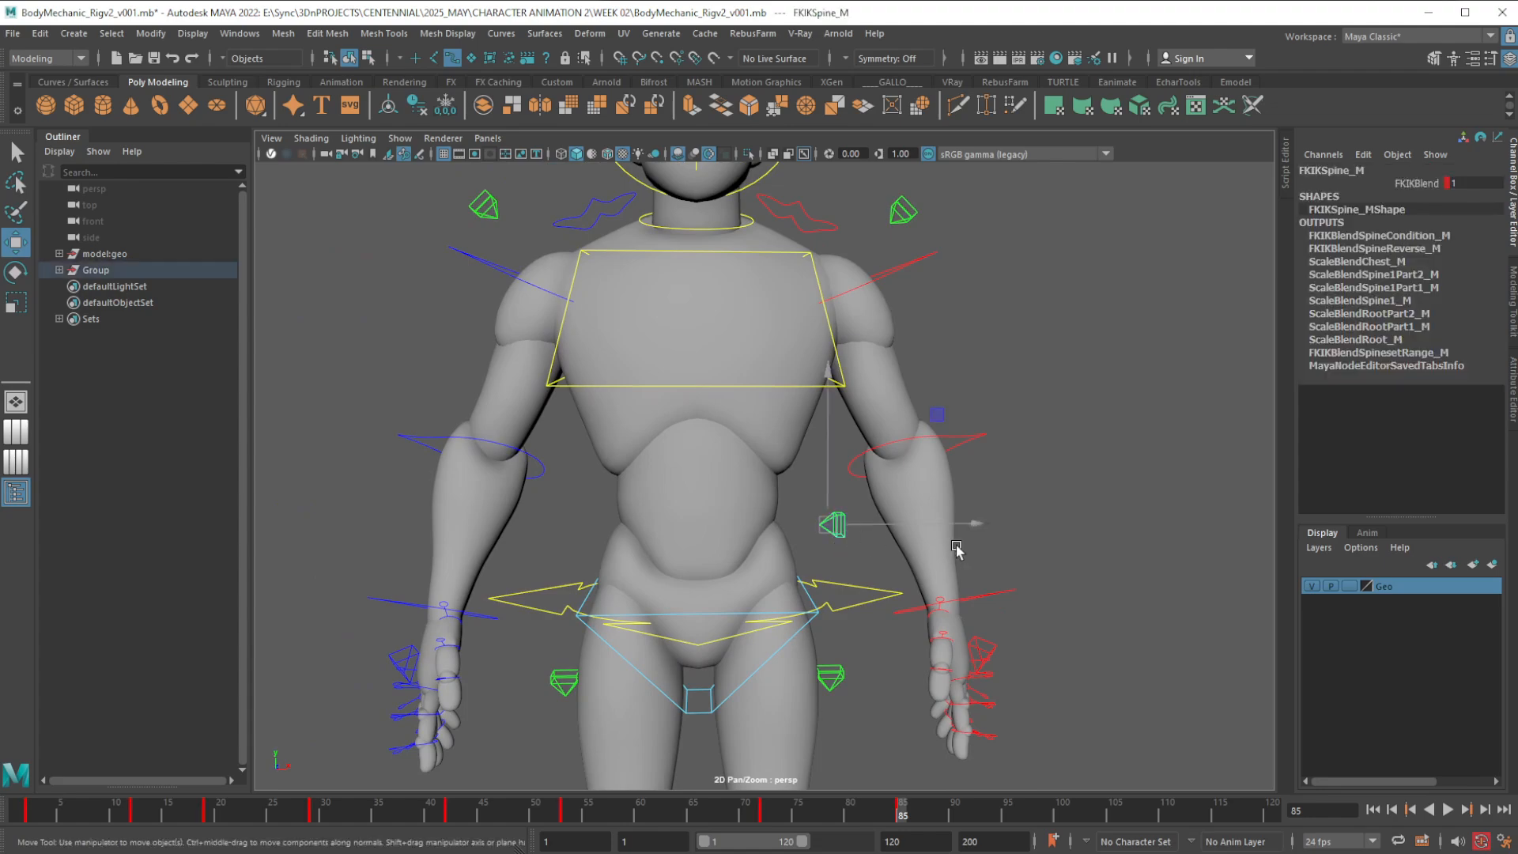
{"action": "left_click", "coordinate": [1375, 811]}
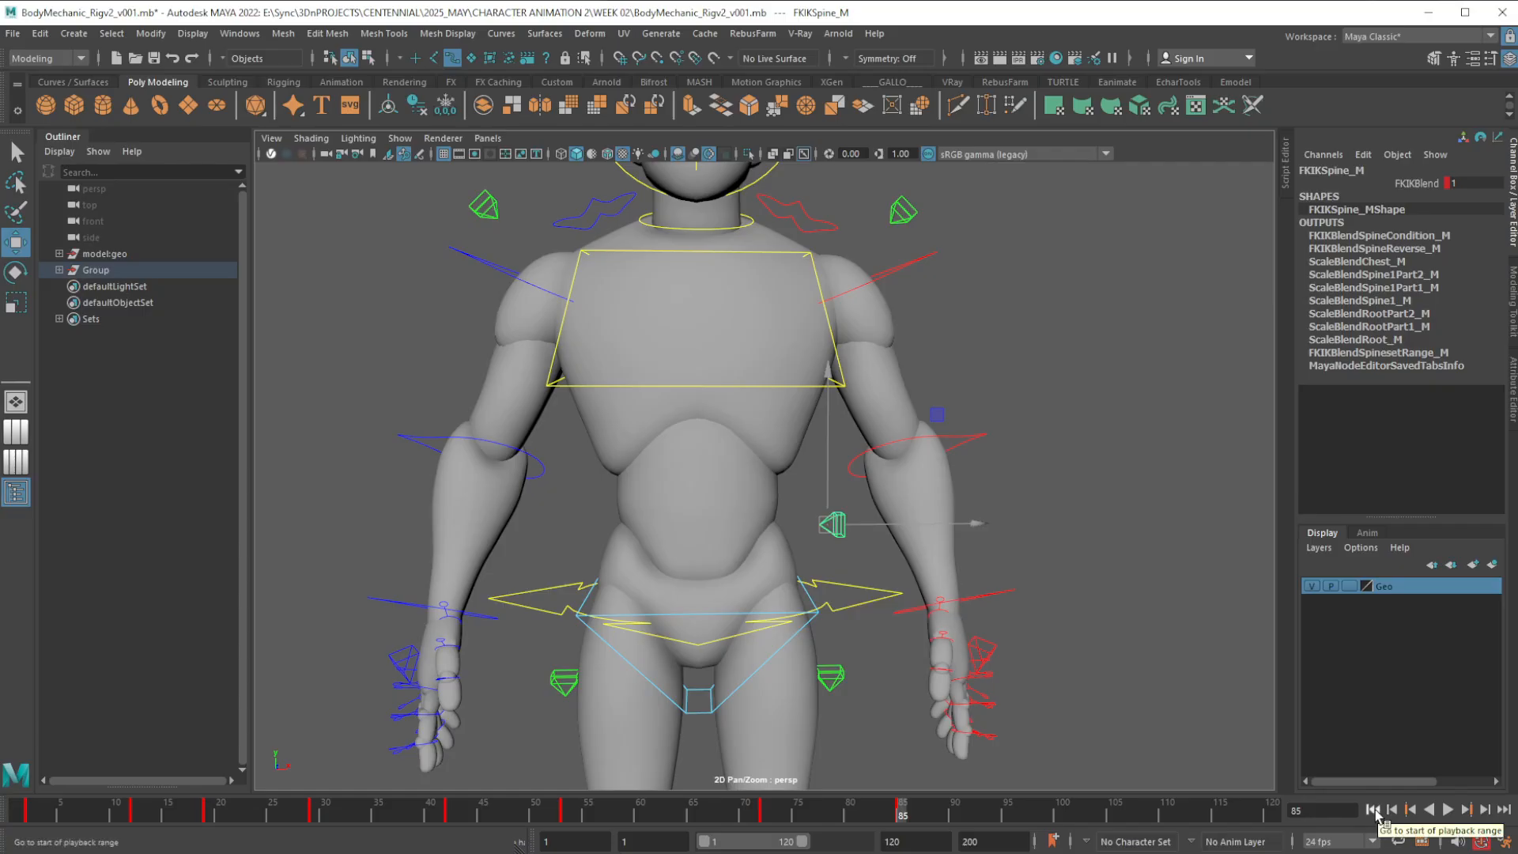
{"action": "left_click", "coordinate": [28, 815]}
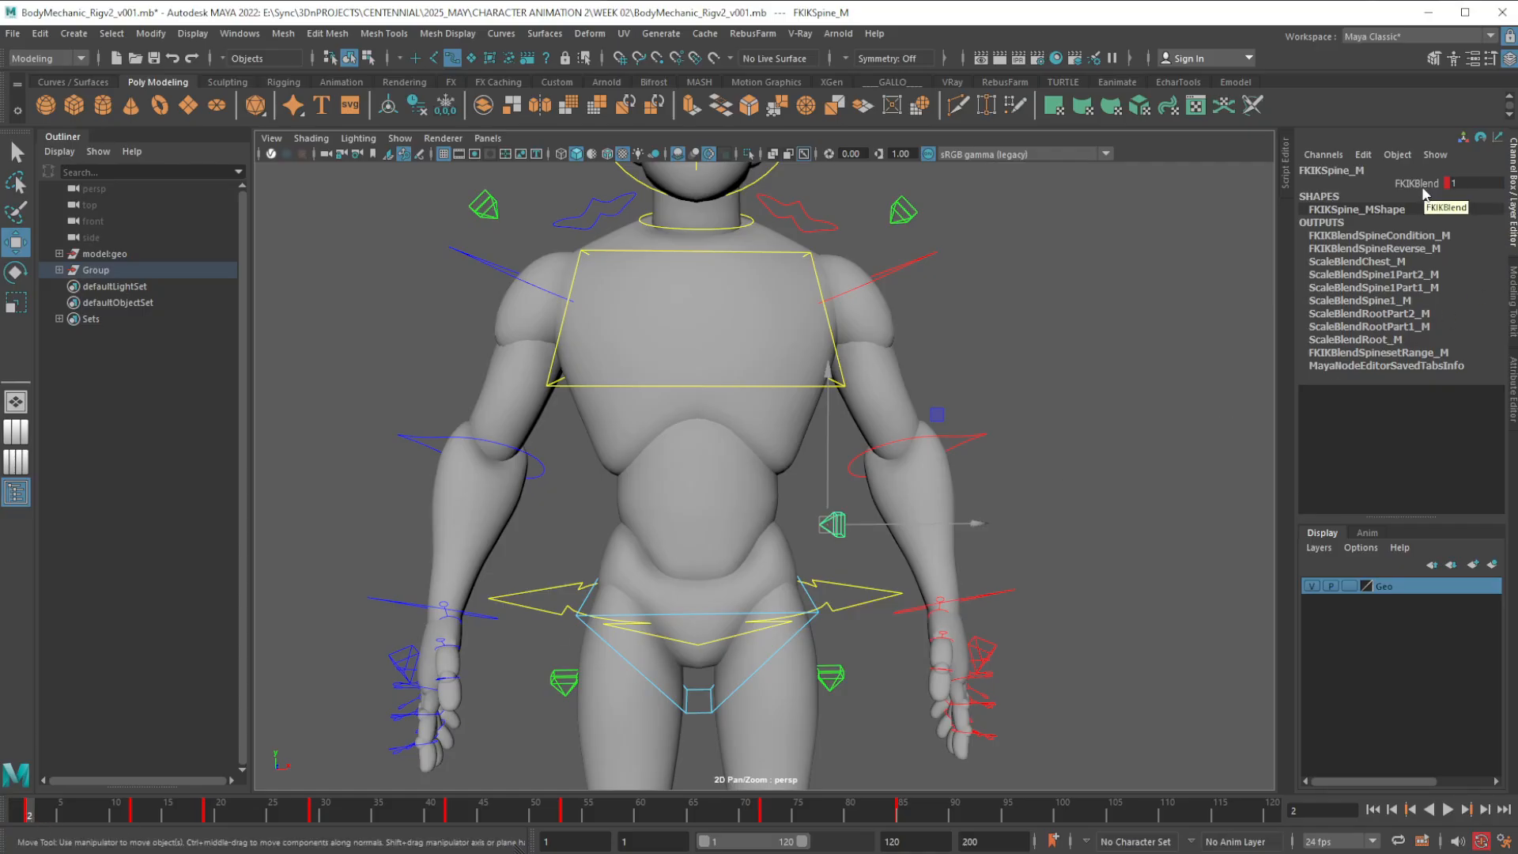
{"action": "double_click", "coordinate": [1465, 184]}
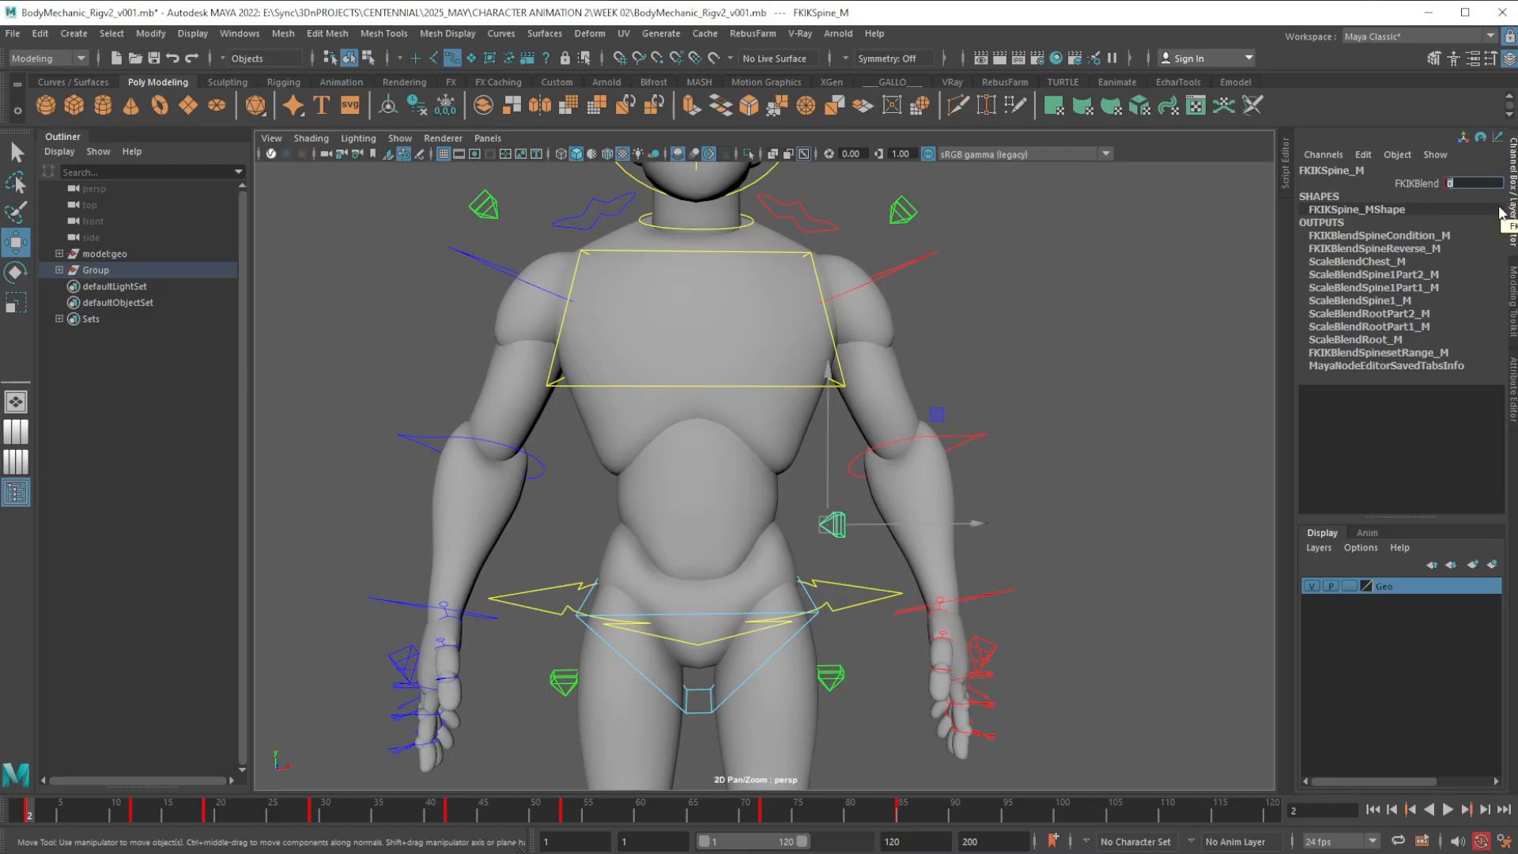
{"action": "key", "text": "Return"}
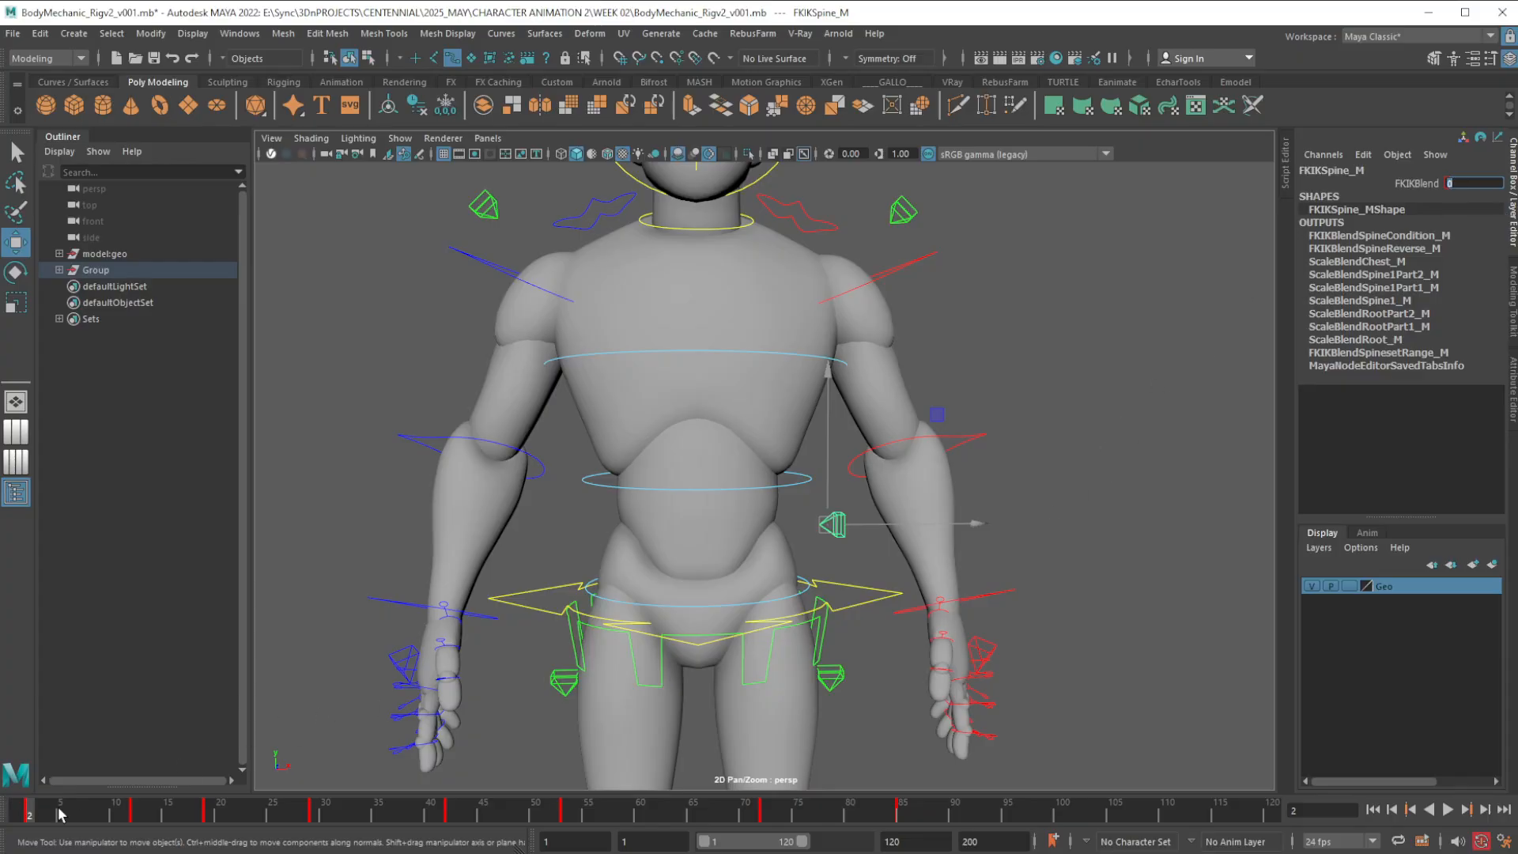
{"action": "left_click", "coordinate": [1415, 195]}
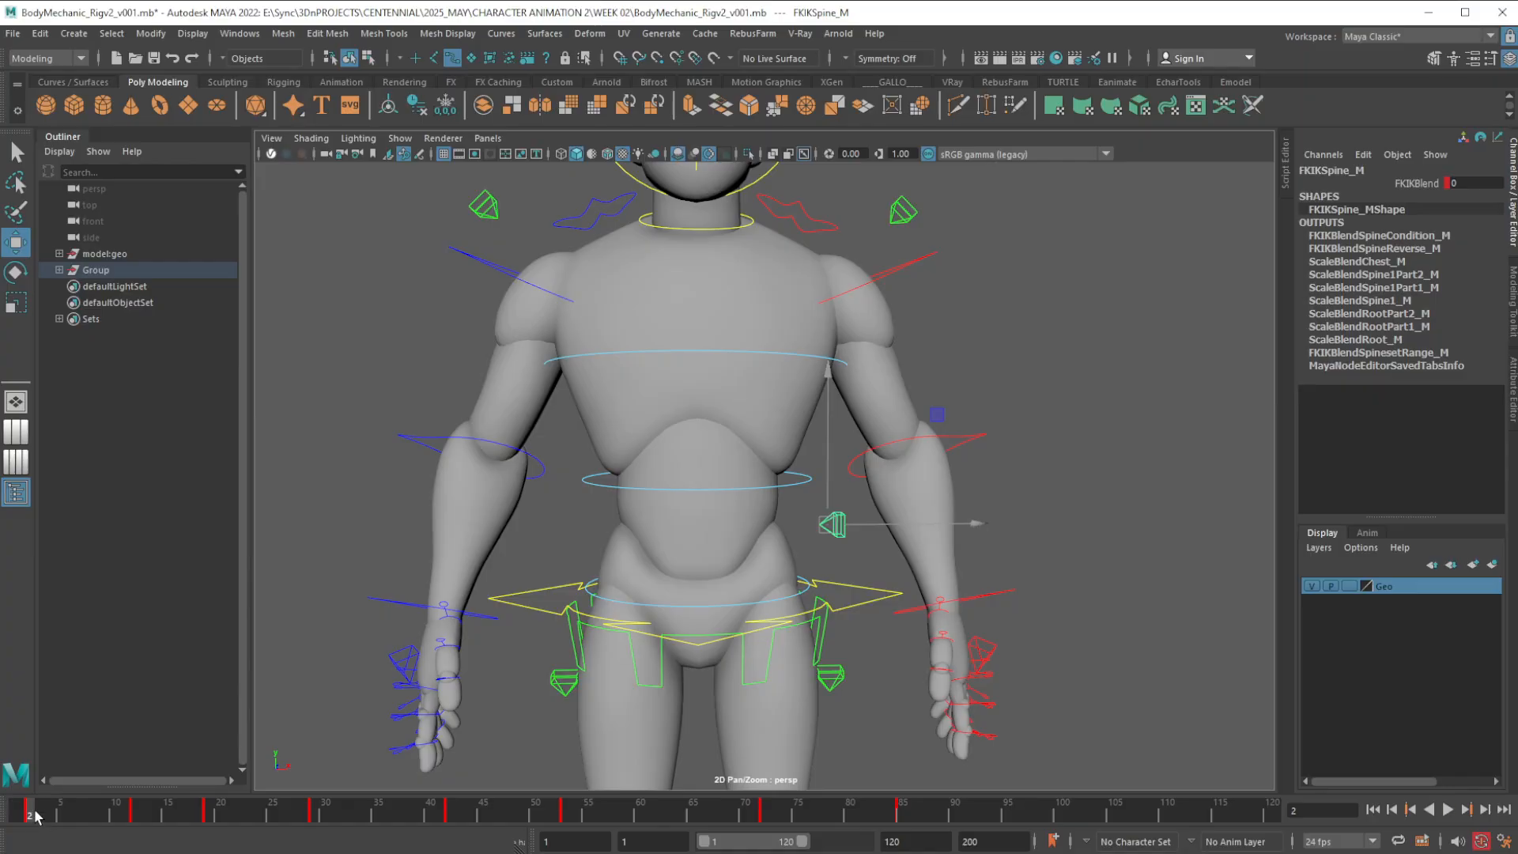
Go to frame 12 and open the Graph Editor for the spine control's FKIKBlend curve, keeping the torso in view beside it
{"action": "left_click_drag", "start_coordinate": [35, 816], "coordinate": [136, 825]}
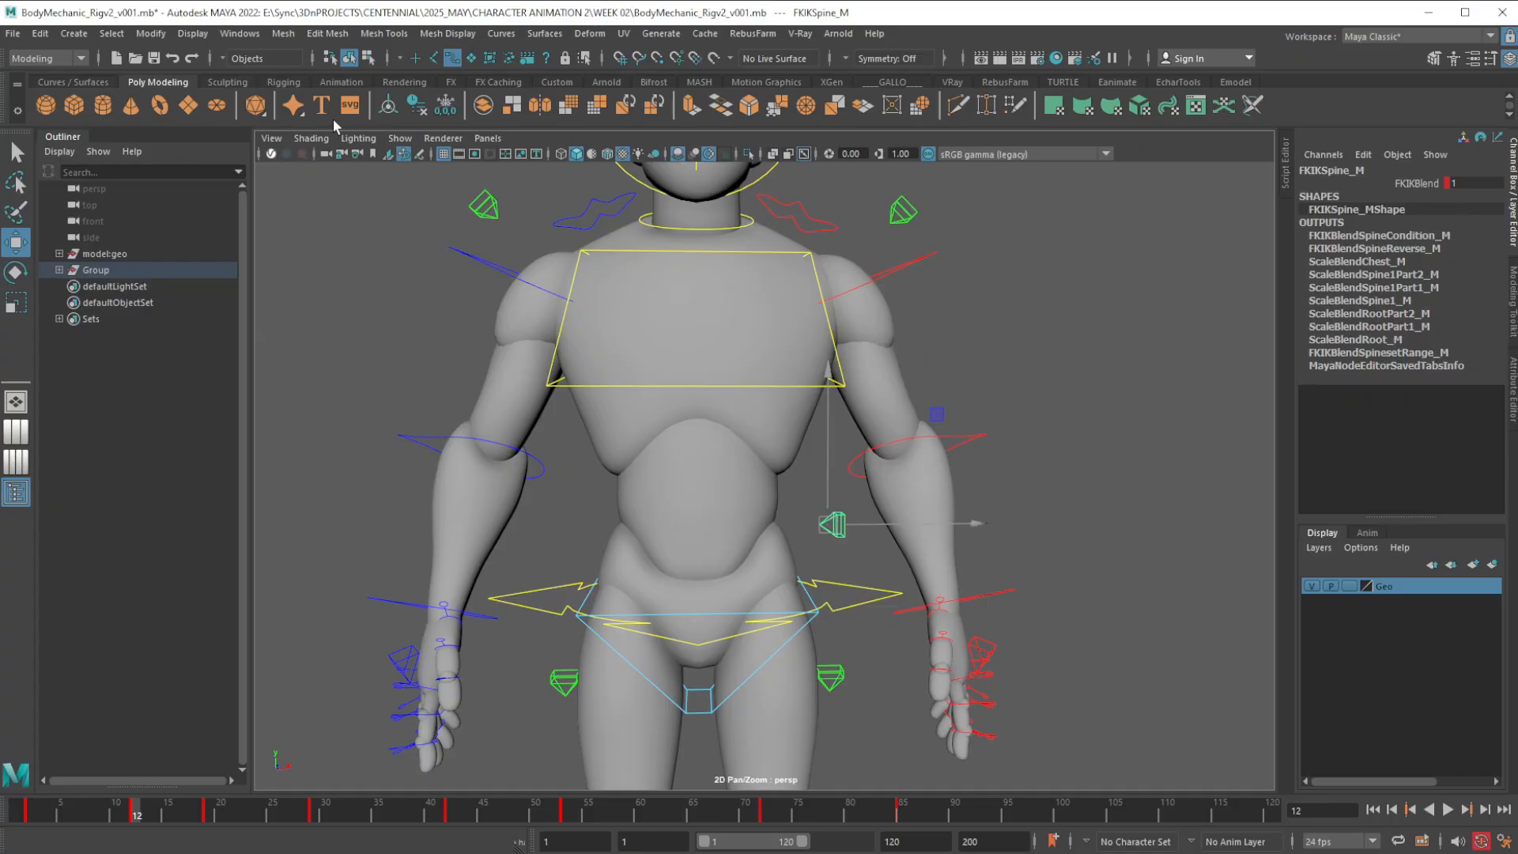
{"action": "left_click", "coordinate": [240, 33]}
{"action": "mouse_move", "coordinate": [374, 125]}
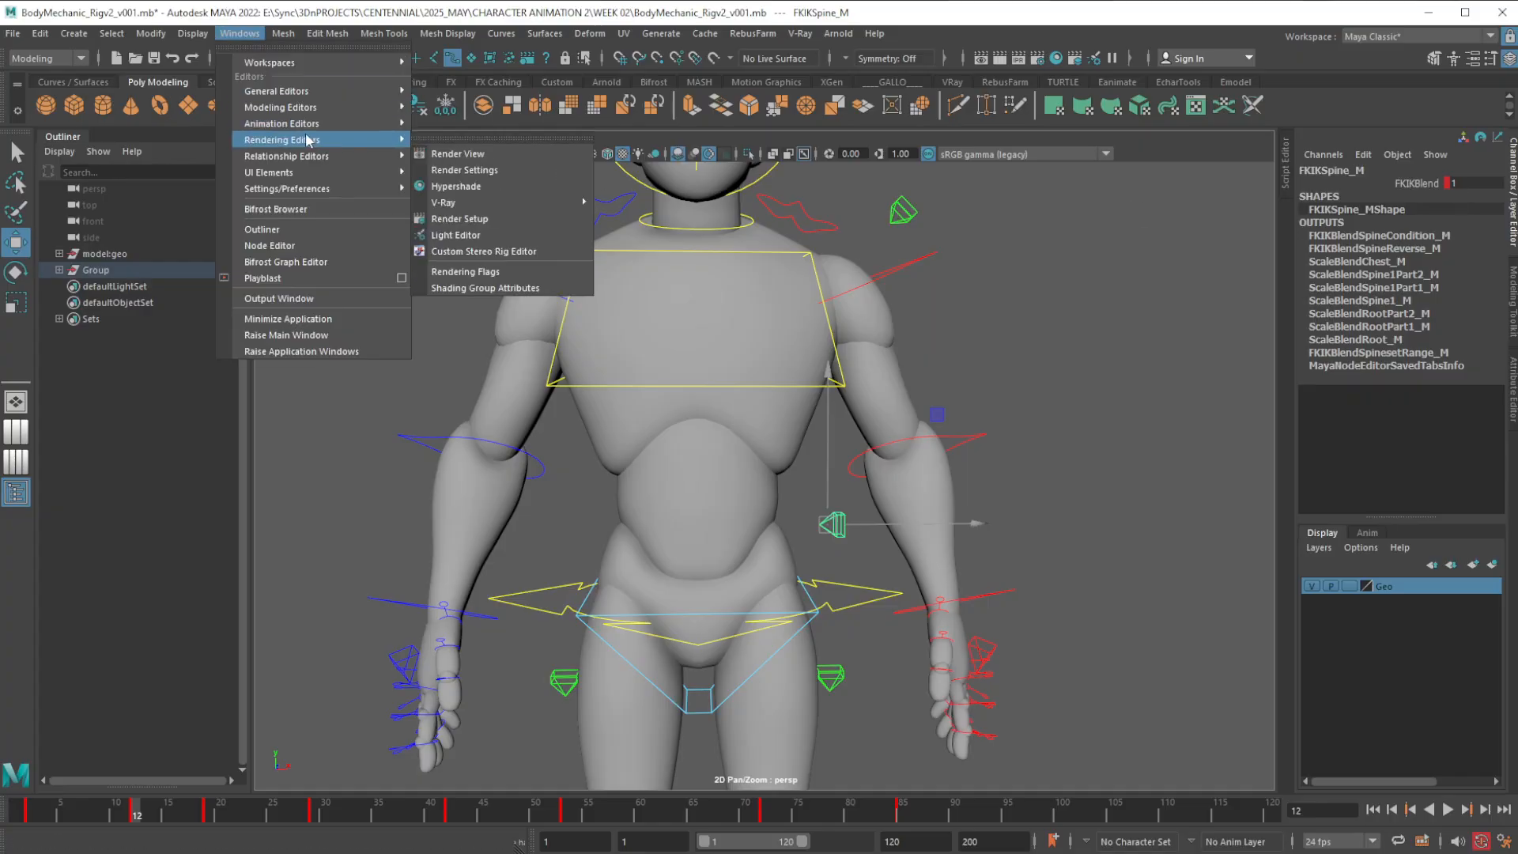
{"action": "left_click", "coordinate": [457, 125]}
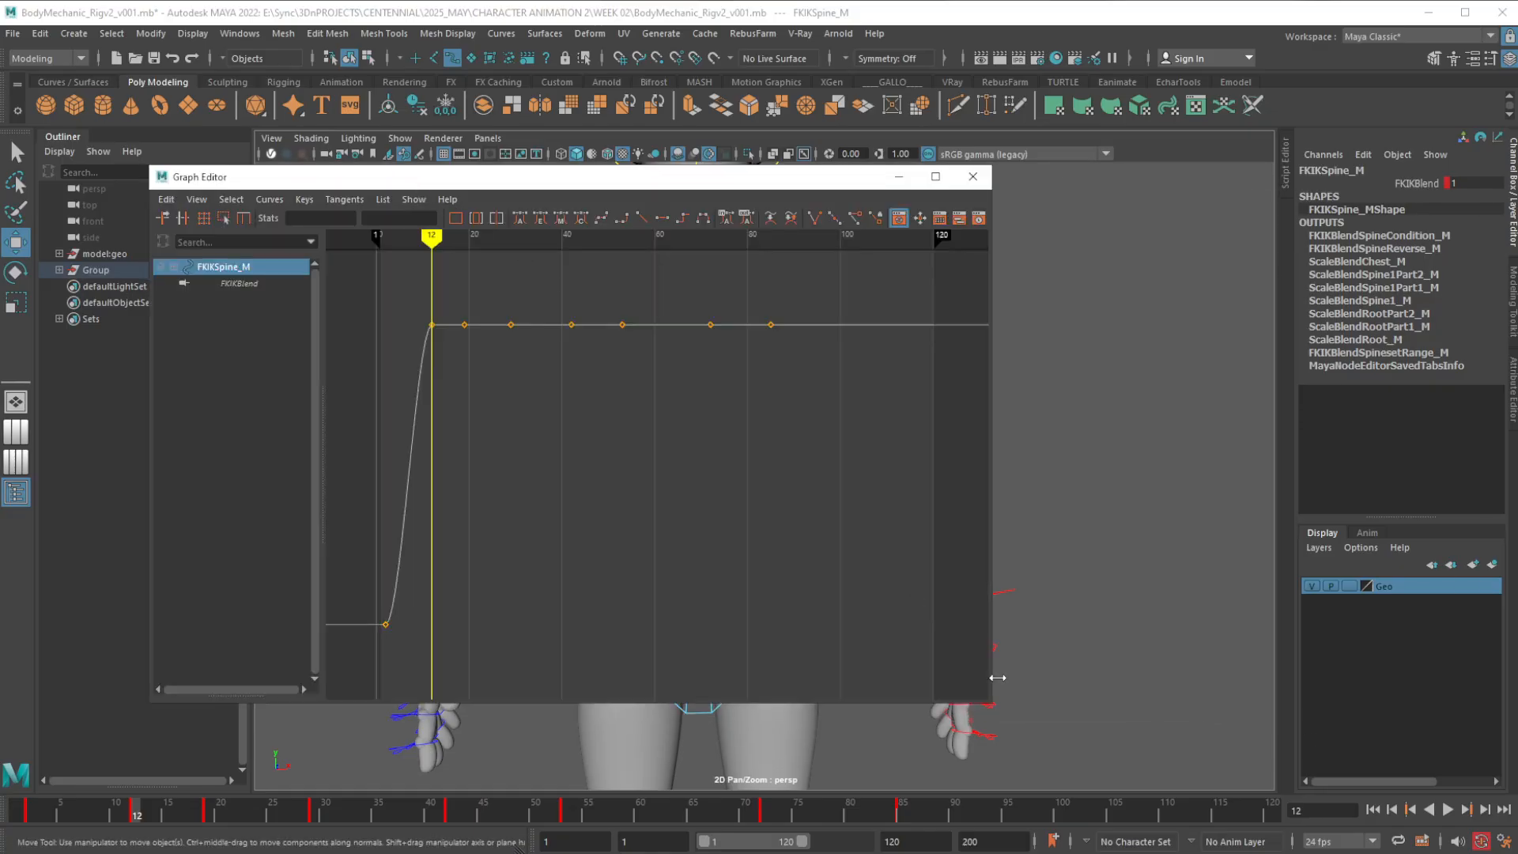
{"action": "middle_click_drag", "start_coordinate": [1031, 633], "coordinate": [1241, 610], "text": "alt"}
{"action": "middle_click_drag", "start_coordinate": [1131, 626], "coordinate": [1176, 649], "text": "alt"}
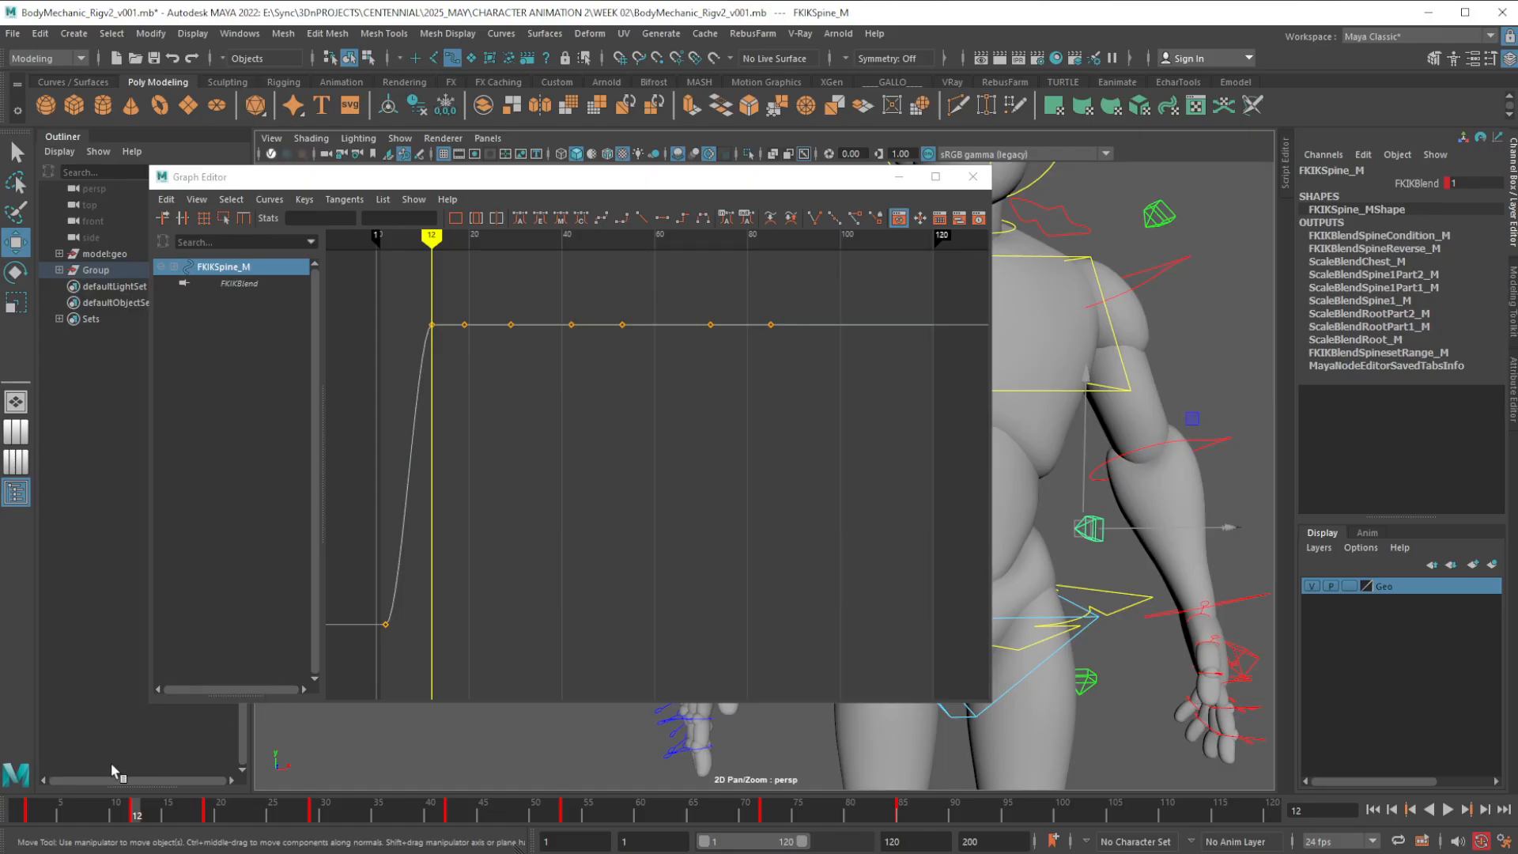
Return to frame 2 and switch the spine's FKIKBlend to 1 and back to 0 to compare the curve's shape
{"action": "left_click", "coordinate": [30, 812]}
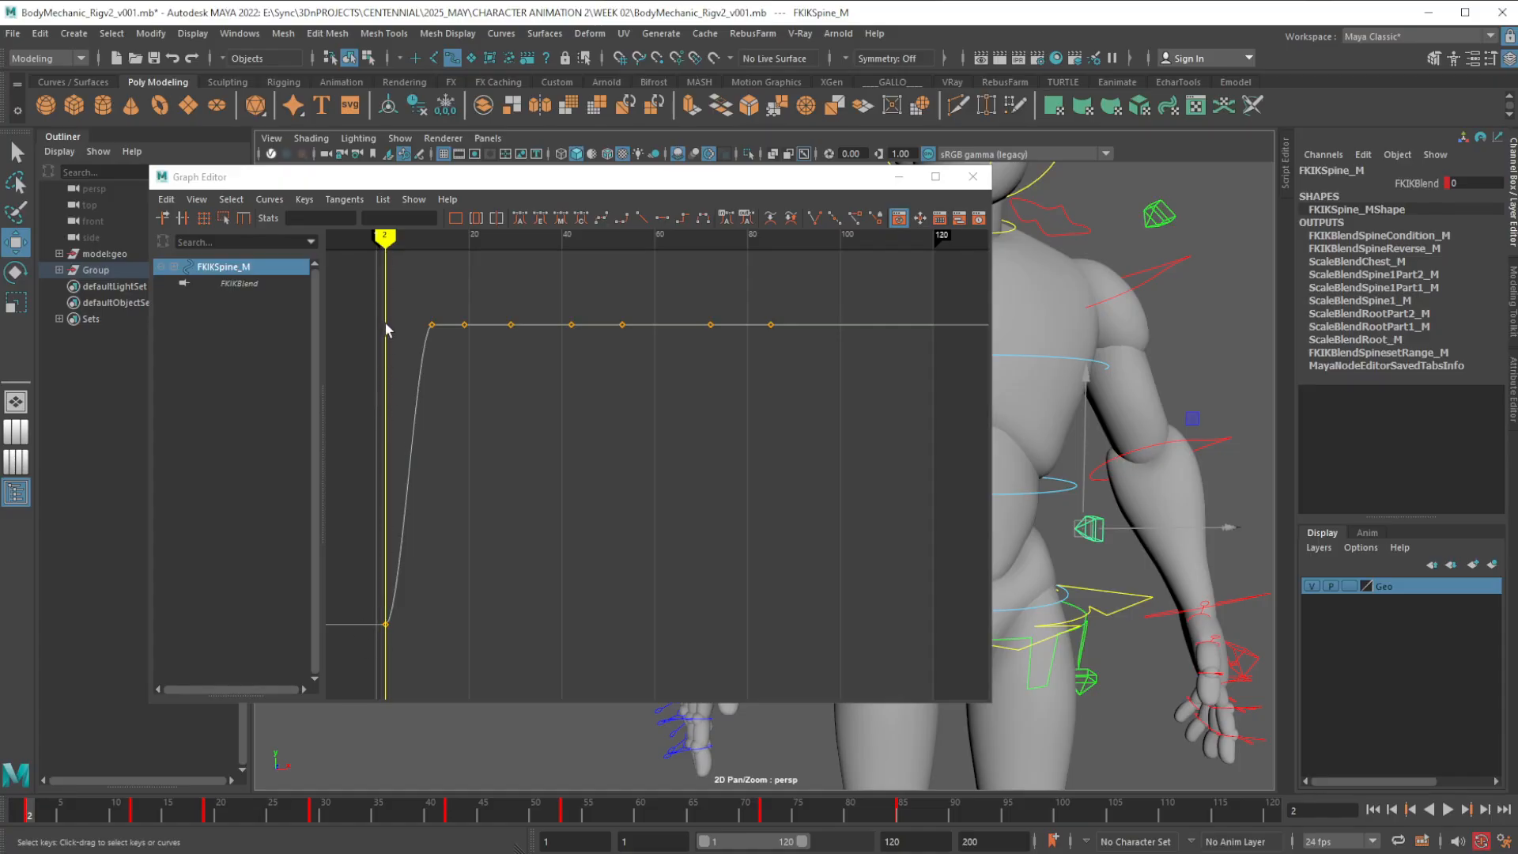
{"action": "left_click", "coordinate": [1477, 184]}
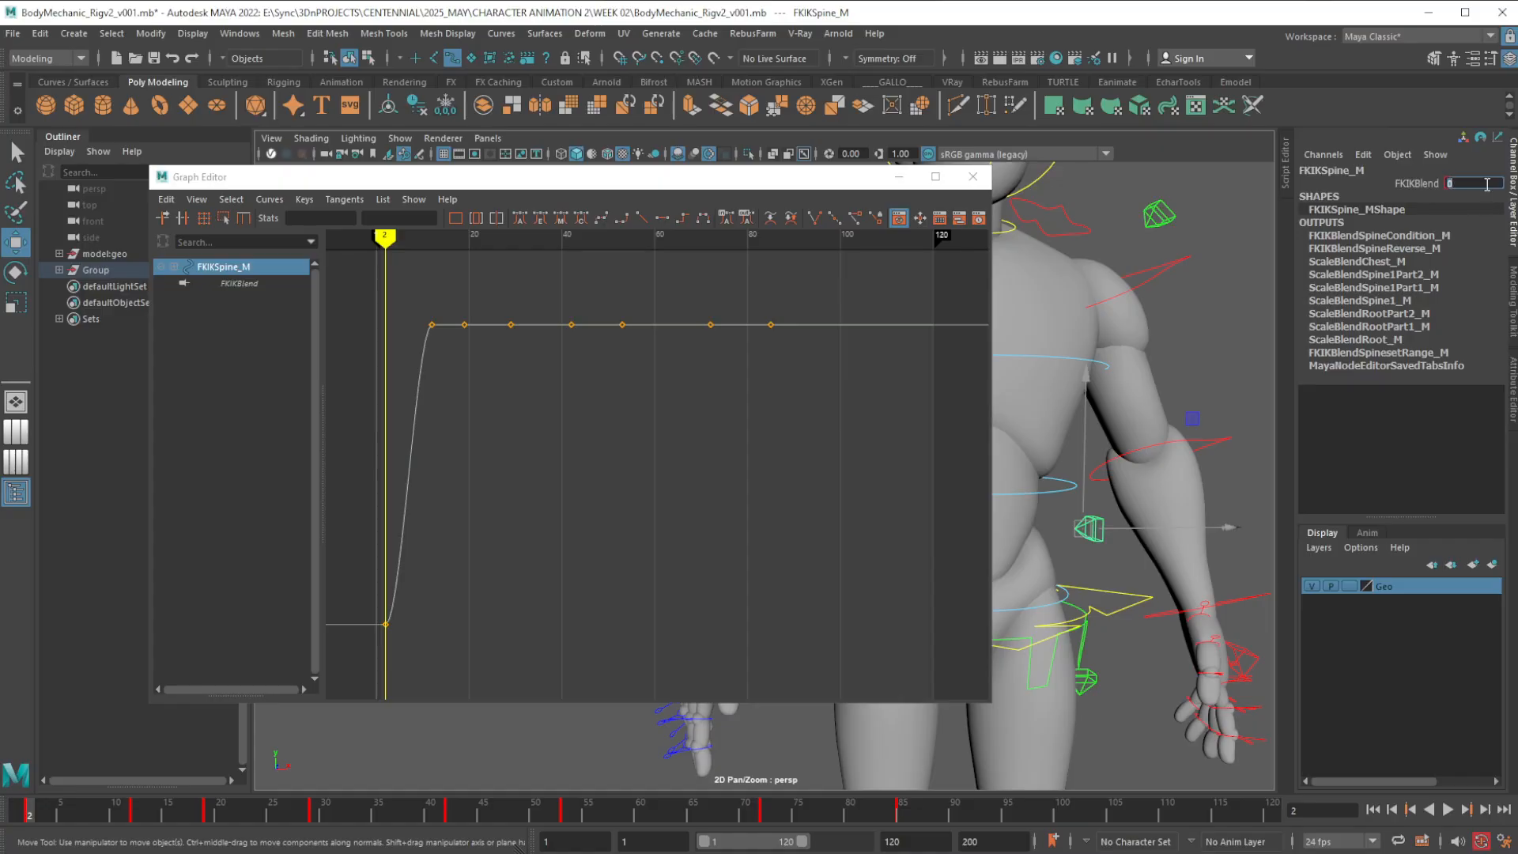
{"action": "type", "text": "1"}
{"action": "key", "text": "Return"}
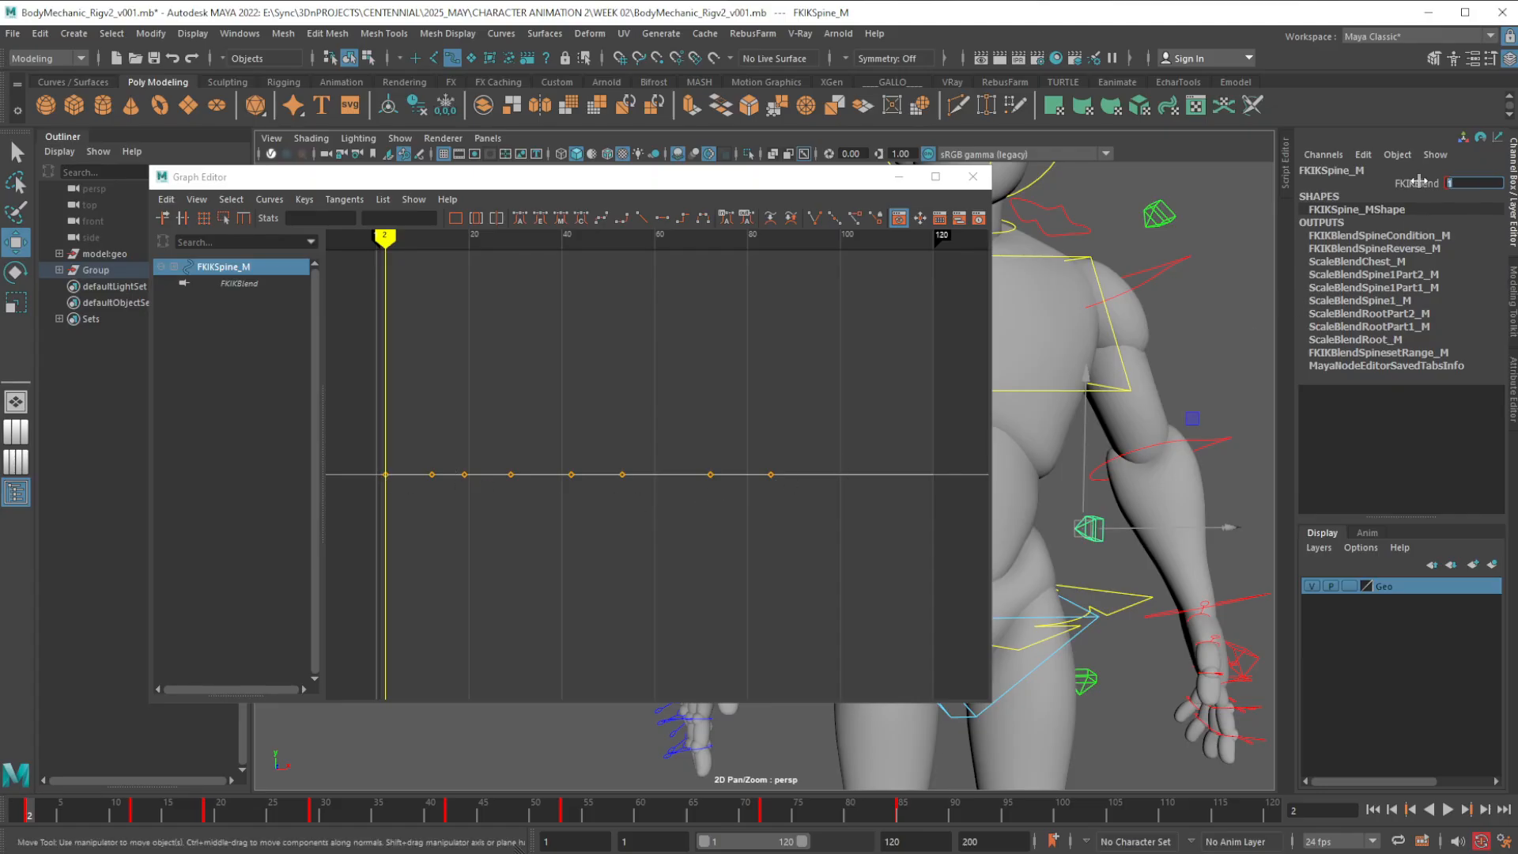
{"action": "type", "text": "0"}
{"action": "key", "text": "Return"}
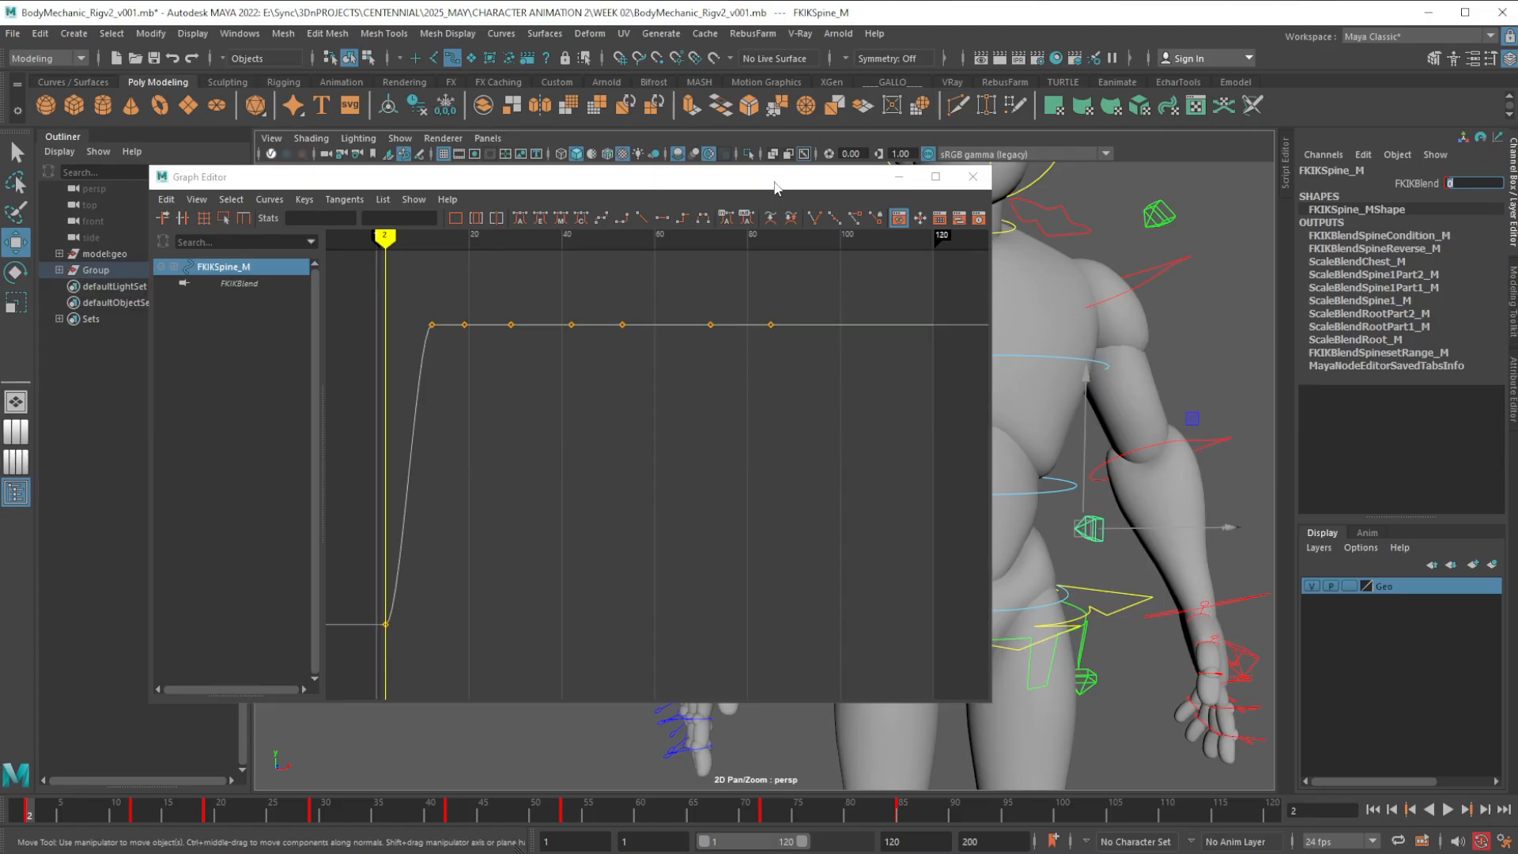
Move the Graph Editor off the torso and scrub between frames 2, 12 and 7 to examine the spine's FK/IK blending
{"action": "left_click_drag", "start_coordinate": [775, 187], "coordinate": [684, 178]}
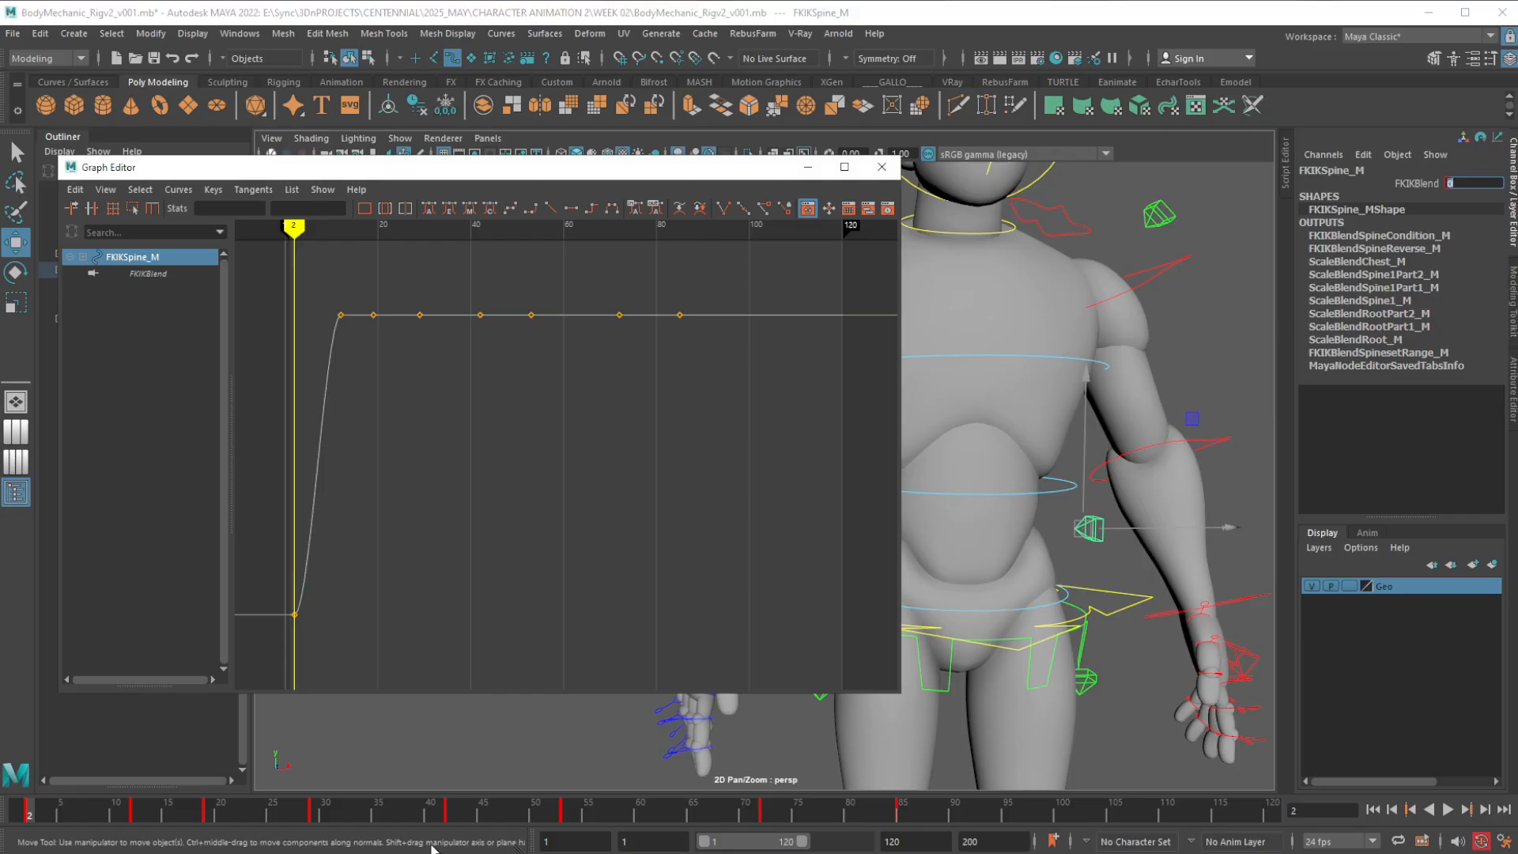
{"action": "left_click_drag", "start_coordinate": [38, 821], "coordinate": [139, 822]}
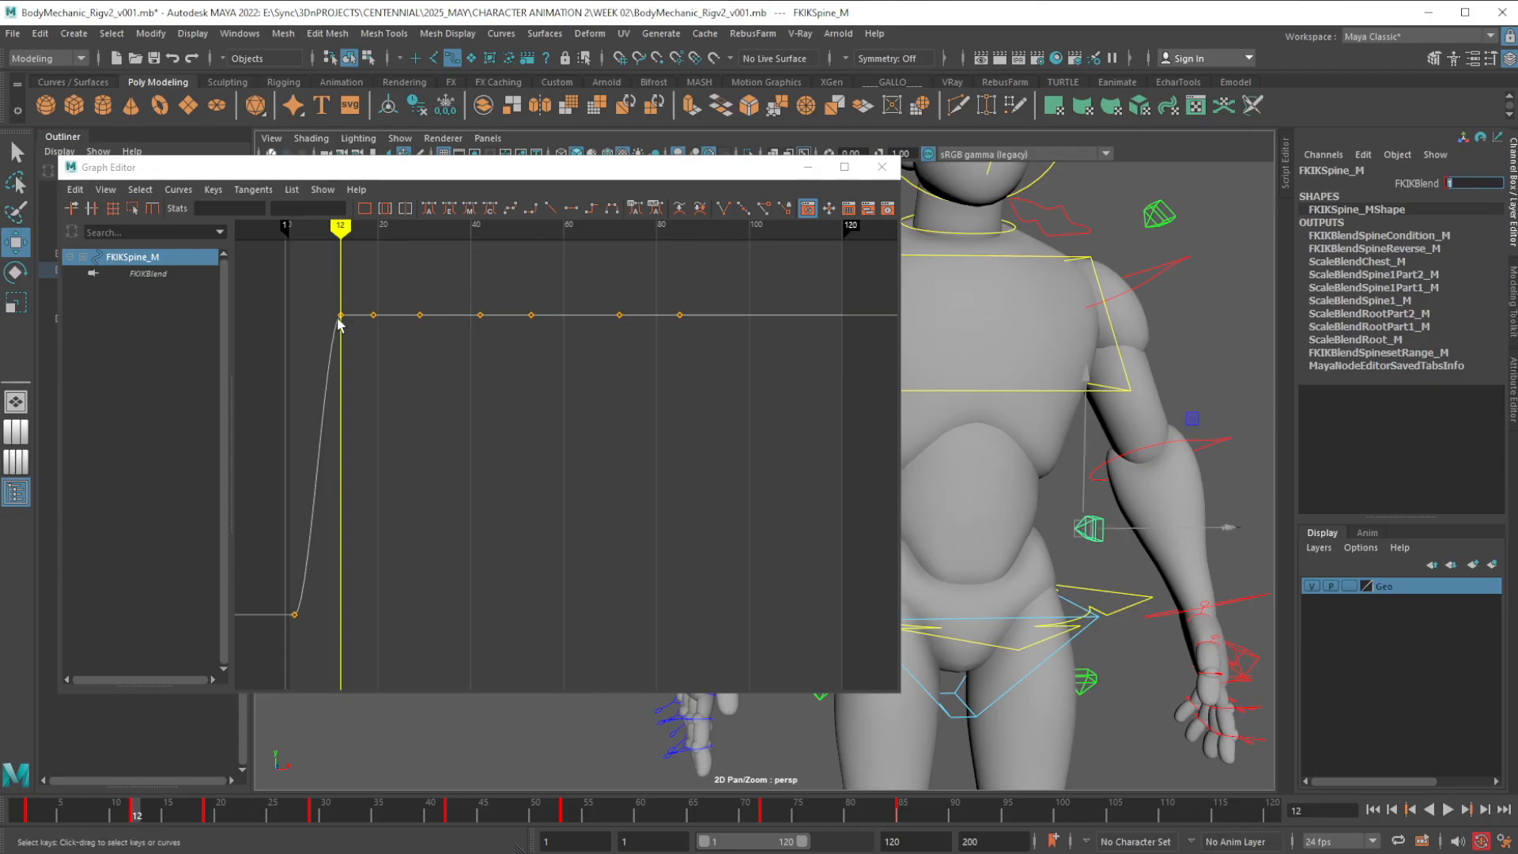
{"action": "left_click_drag", "start_coordinate": [133, 820], "coordinate": [84, 817]}
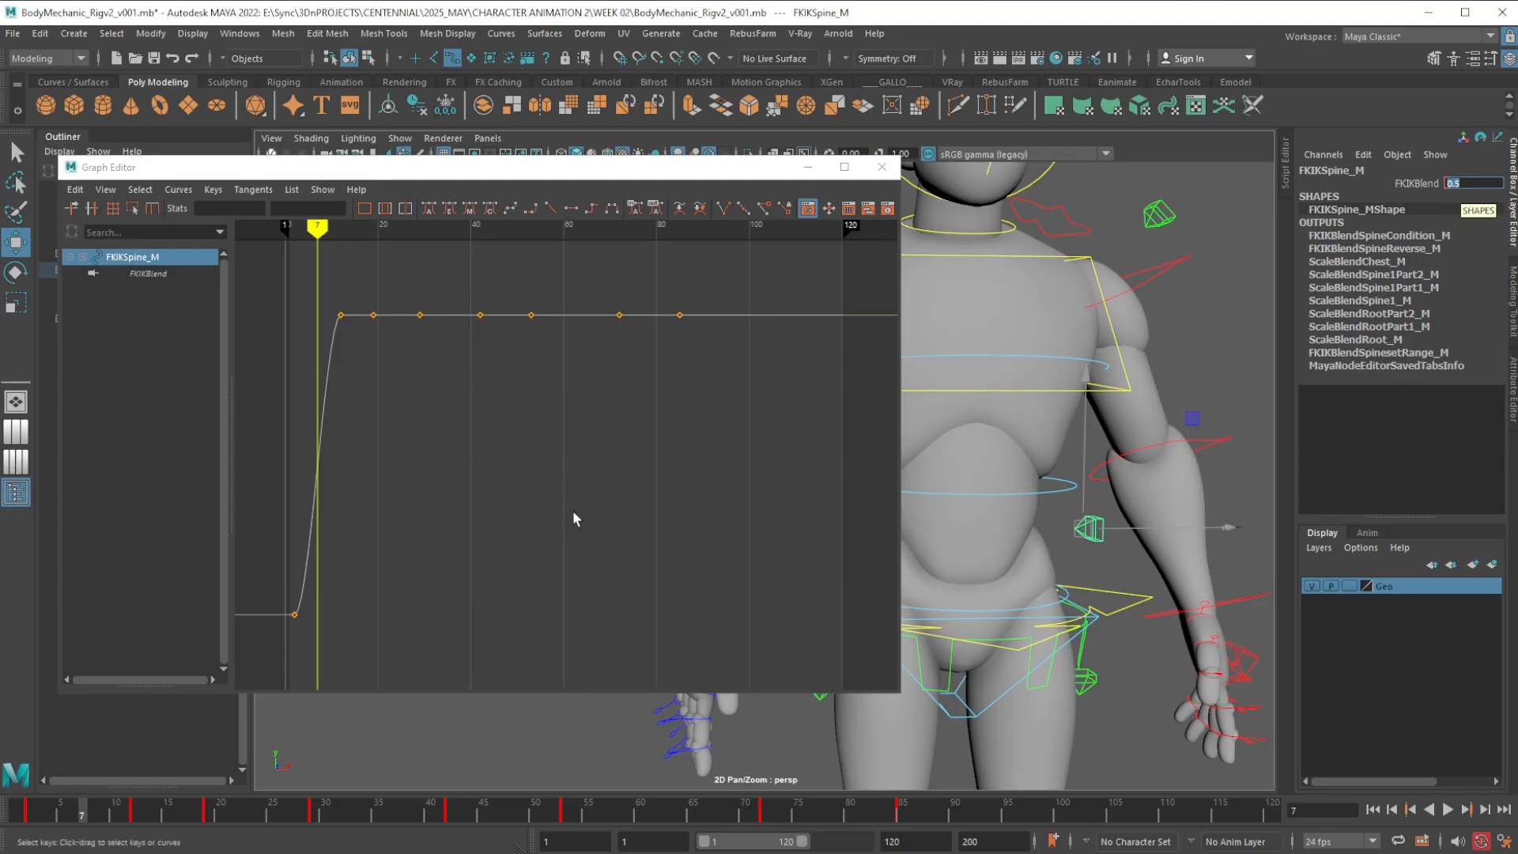
{"action": "left_click", "coordinate": [29, 814]}
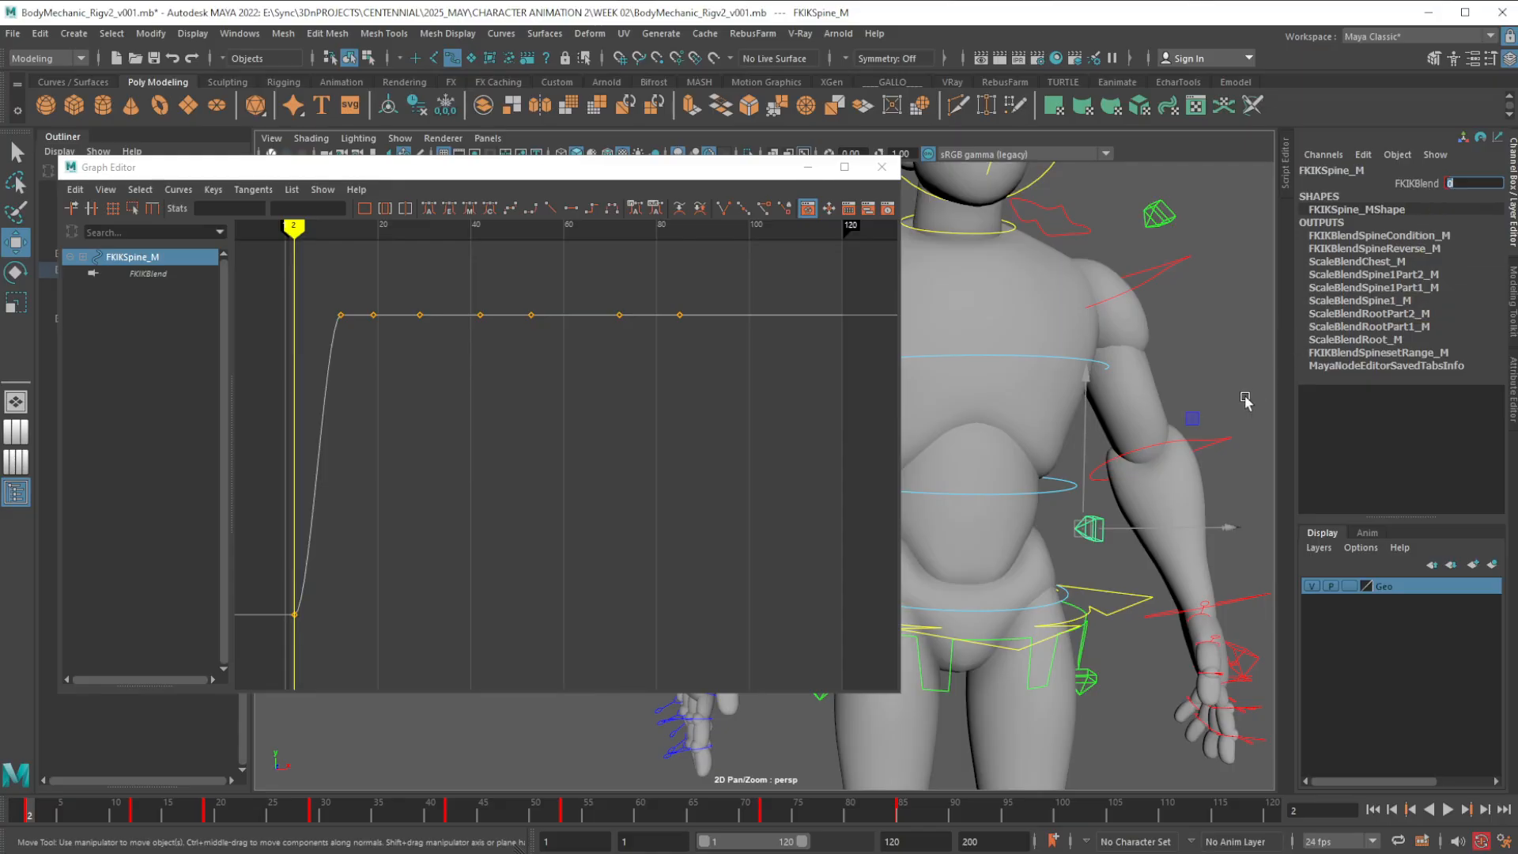
Select the FKIKBlend keys from frame 12 to 85 in the Graph Editor and clear the selection
{"action": "left_click", "coordinate": [1436, 197]}
{"action": "left_click_drag", "start_coordinate": [311, 285], "coordinate": [758, 377]}
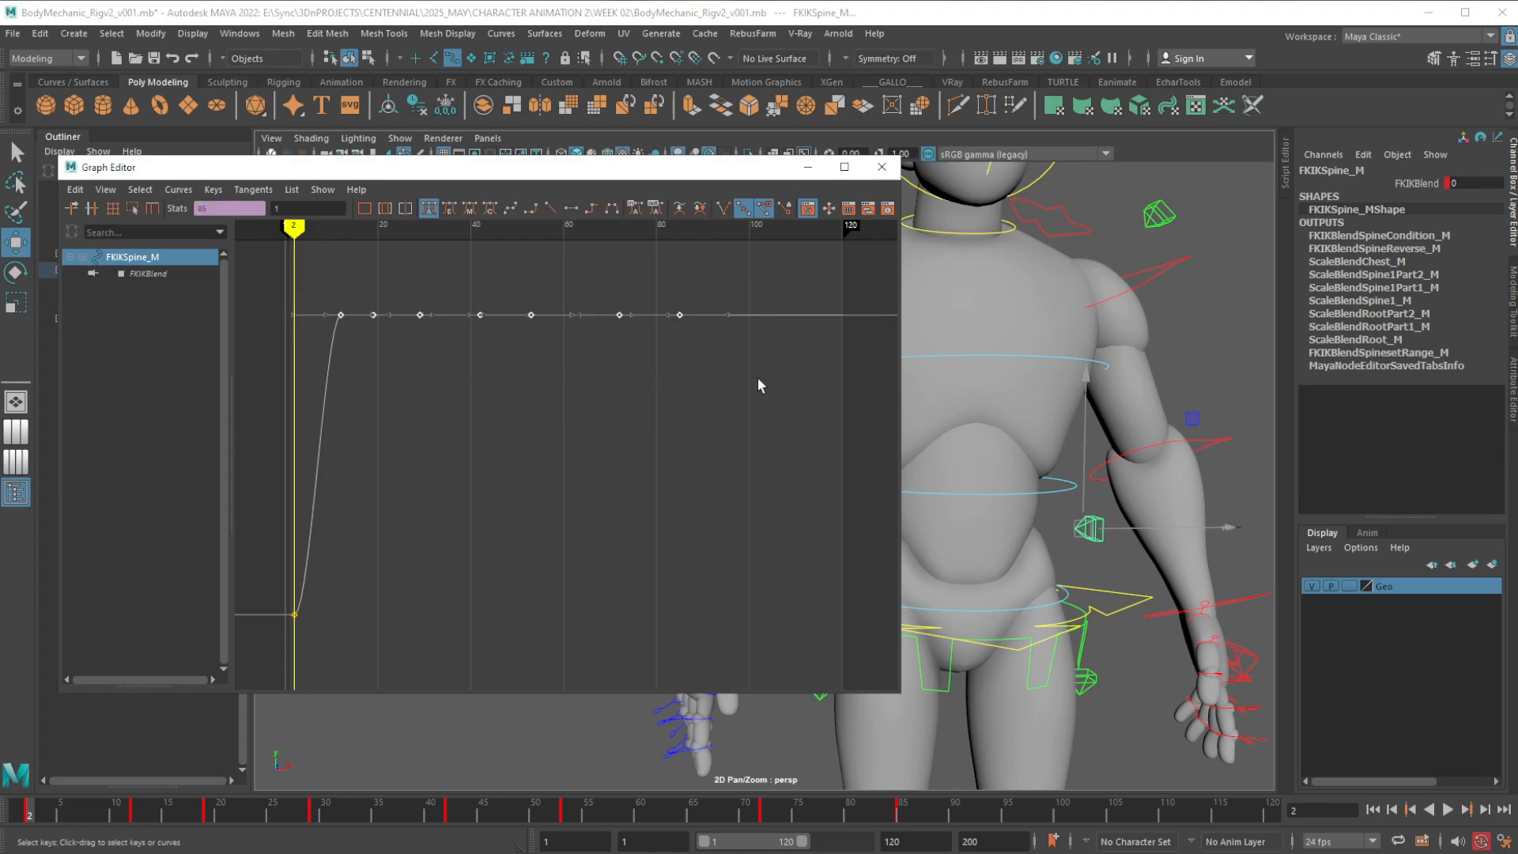
{"action": "left_click", "coordinate": [757, 386]}
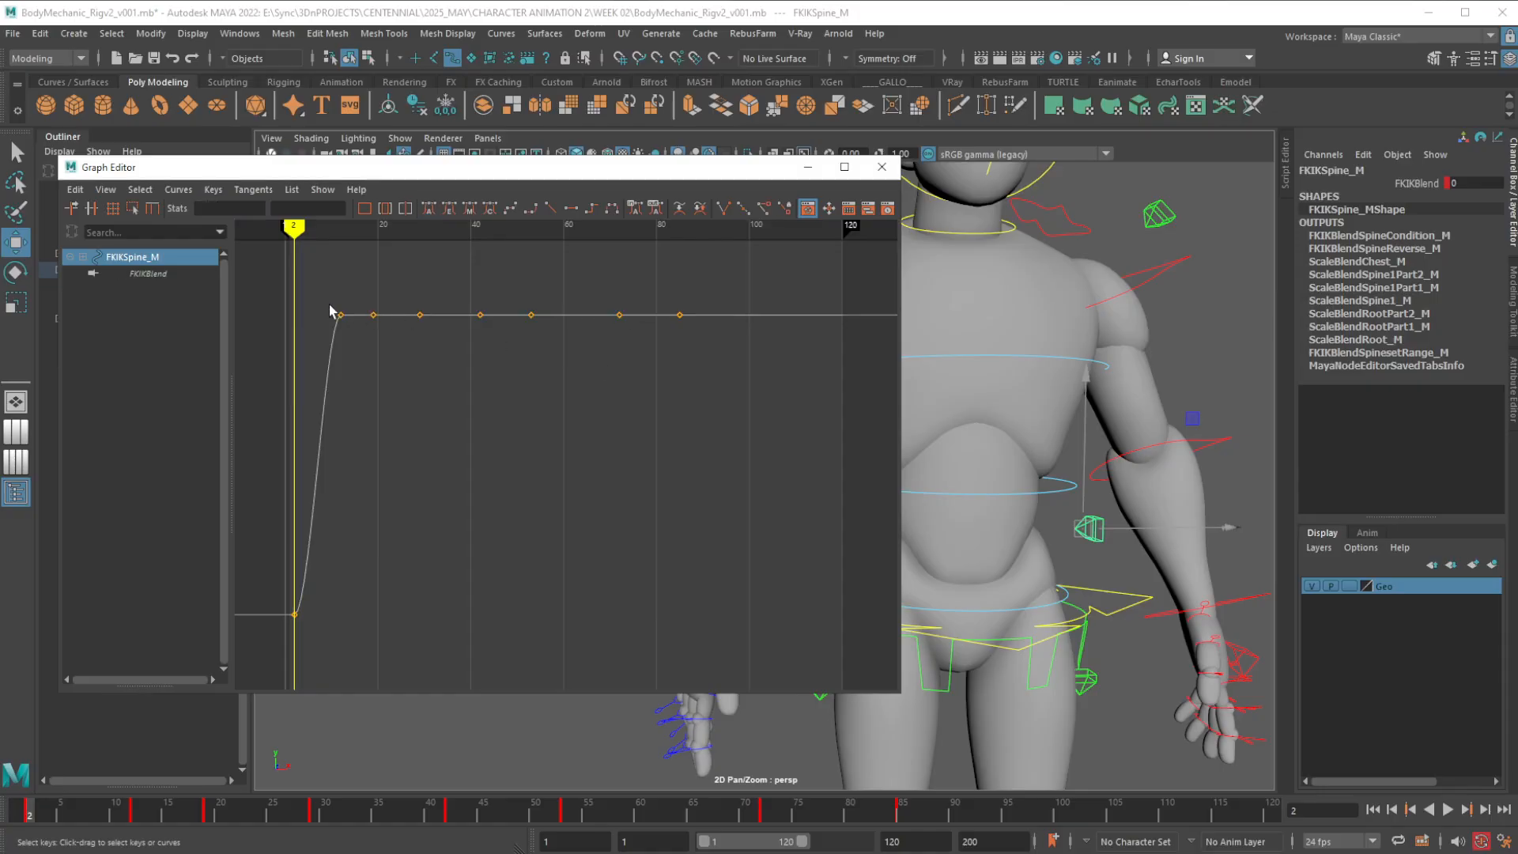
Try deleting the spine control's FKIKBlend keys over the frame 11 to 88 range of the timeline, and undo the deletion
{"action": "left_click_drag", "start_coordinate": [317, 283], "coordinate": [725, 374]}
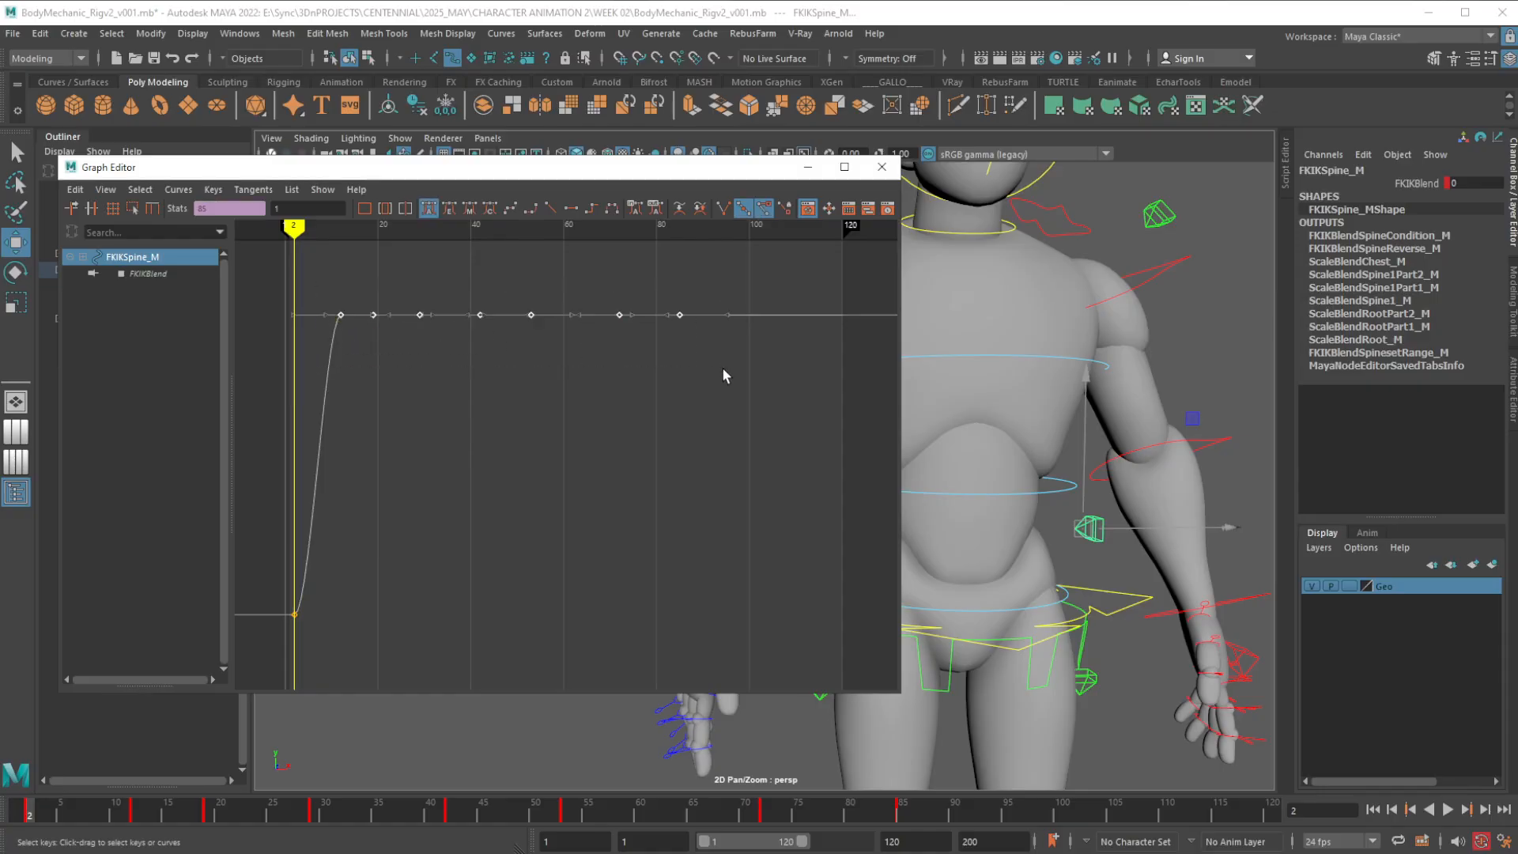
{"action": "left_click", "coordinate": [723, 371]}
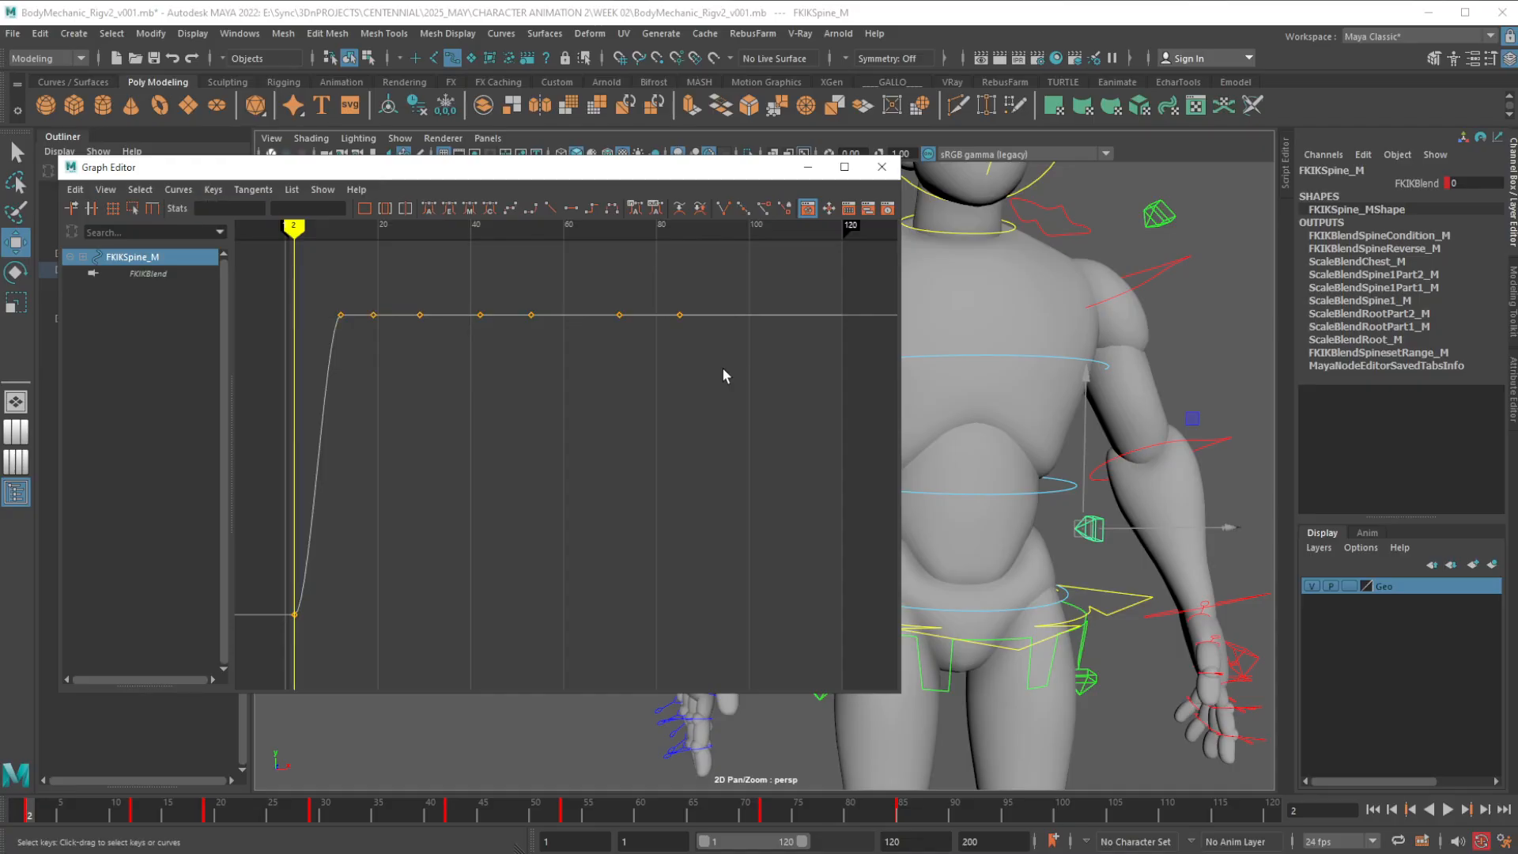
{"action": "left_click", "coordinate": [1422, 183]}
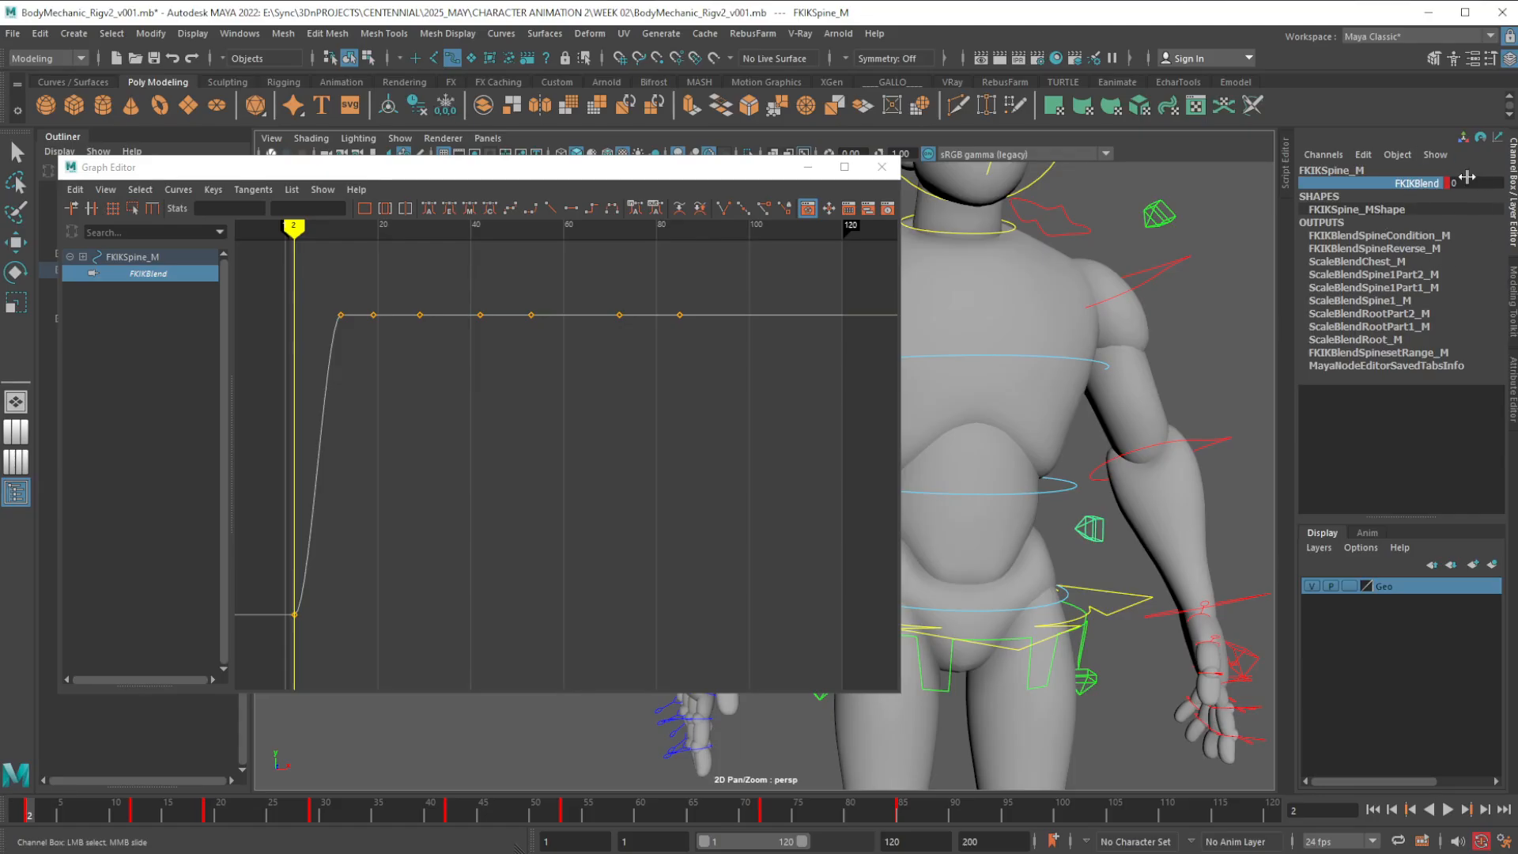
{"action": "left_click", "coordinate": [1431, 195]}
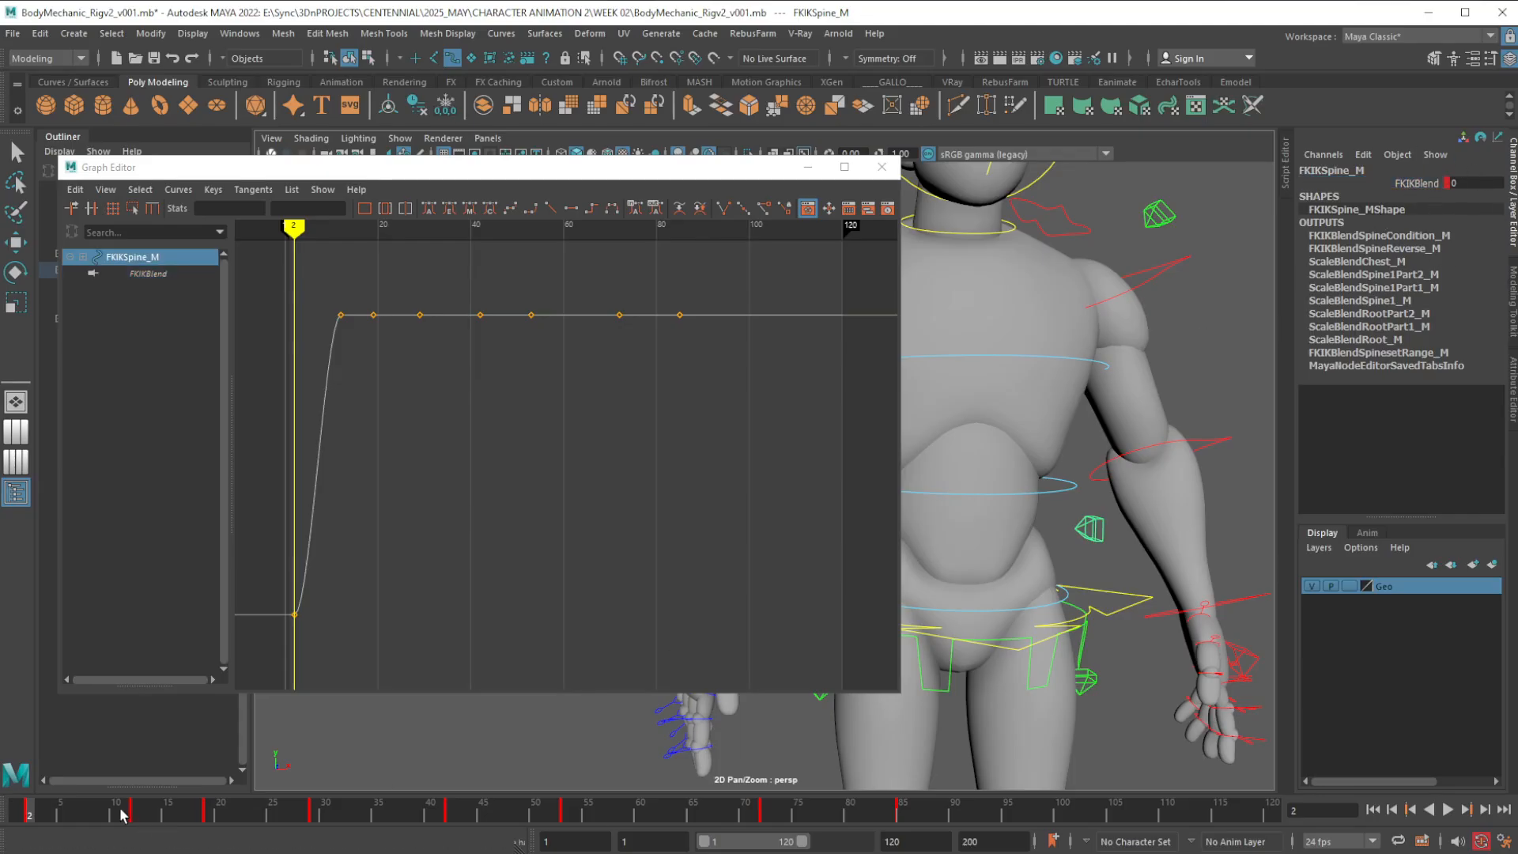
{"action": "left_click_drag", "start_coordinate": [123, 815], "coordinate": [927, 829], "text": "shift"}
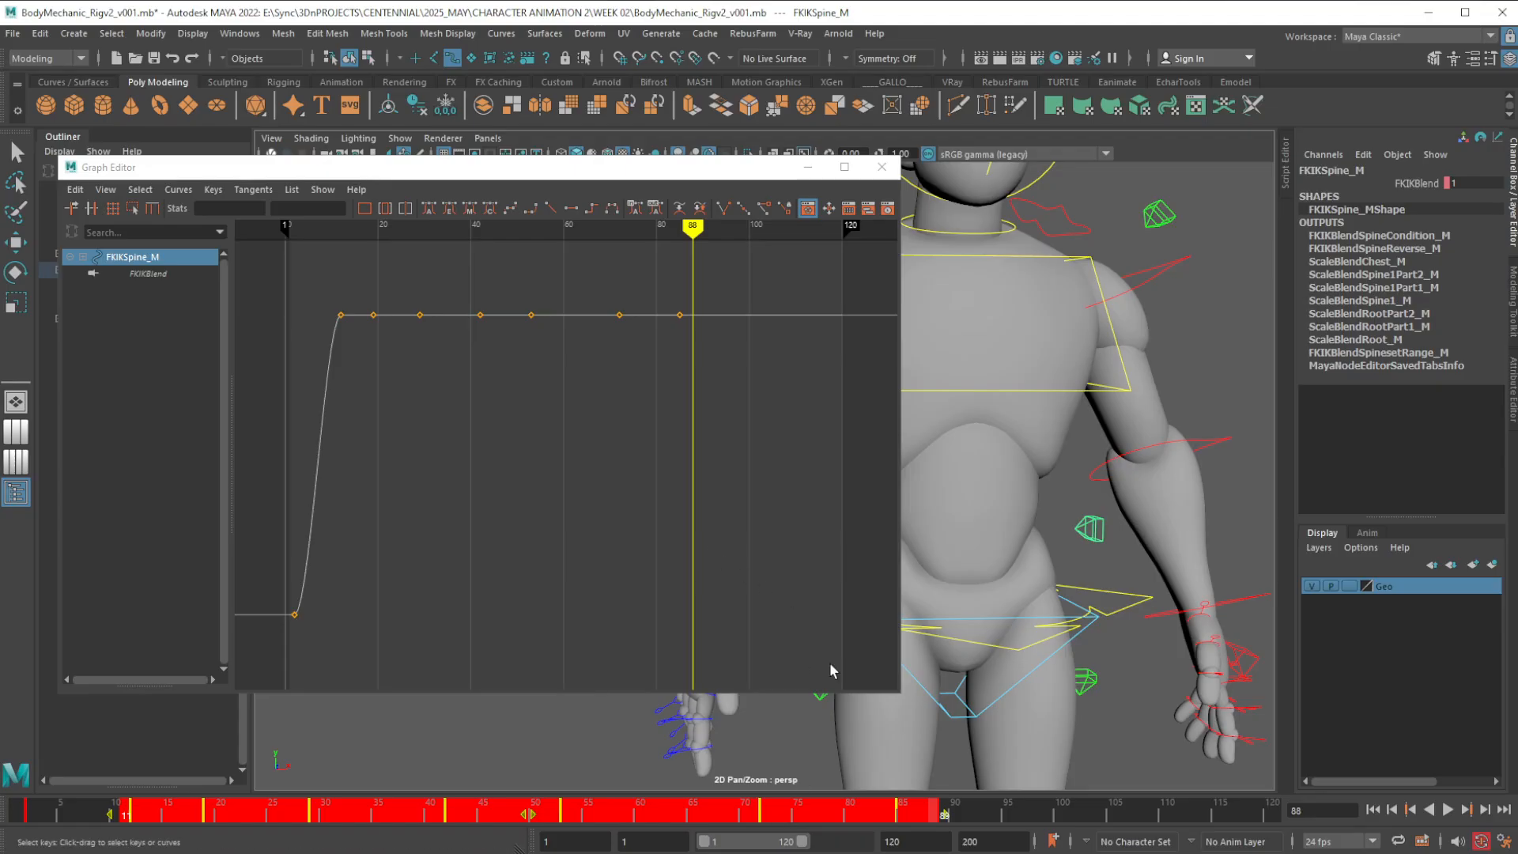
{"action": "right_click", "coordinate": [813, 814]}
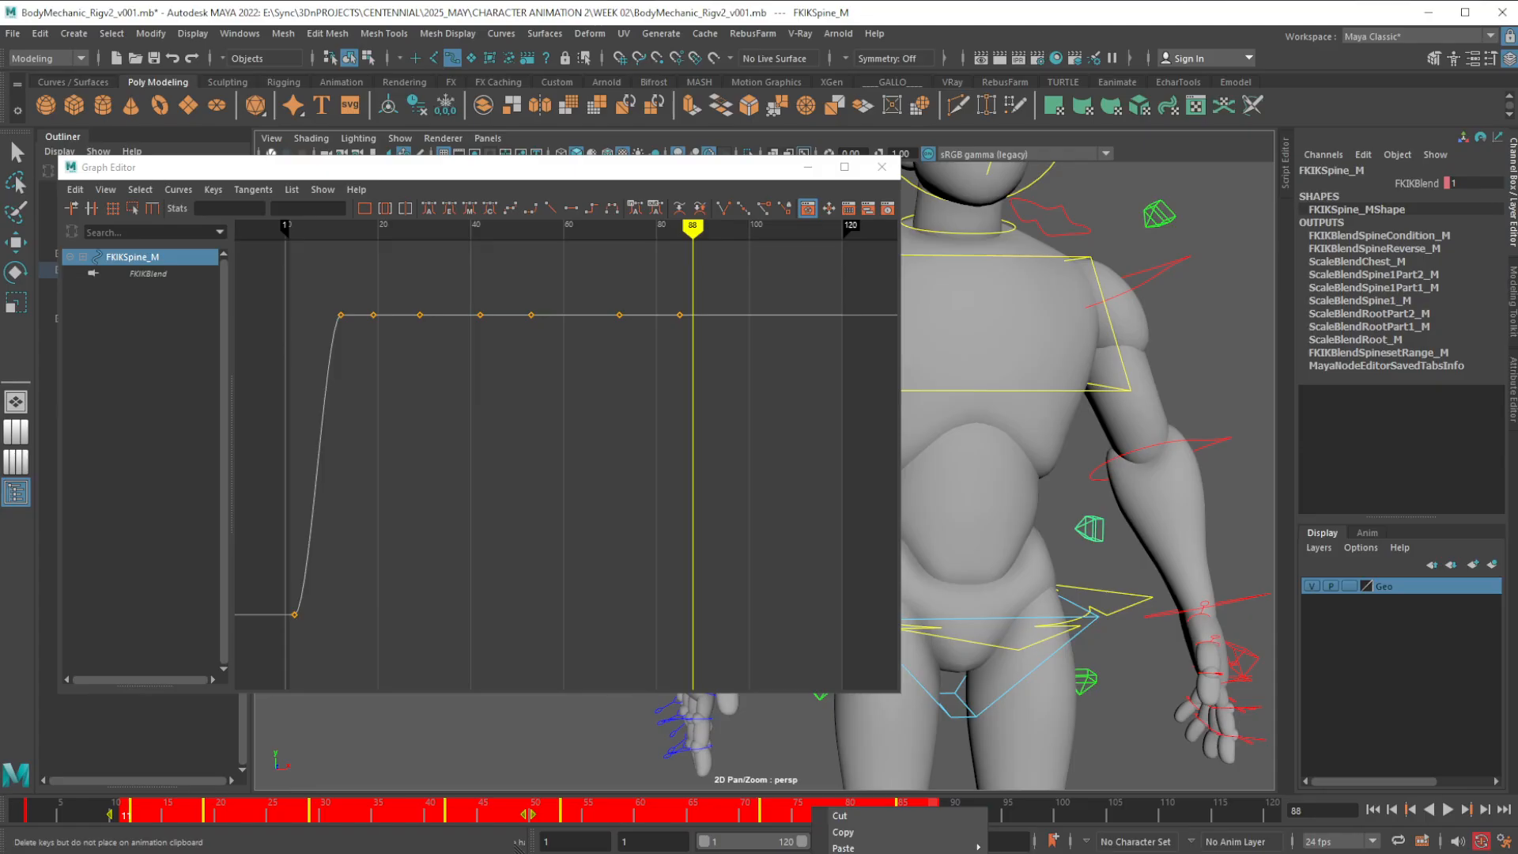
{"action": "left_click", "coordinate": [844, 853]}
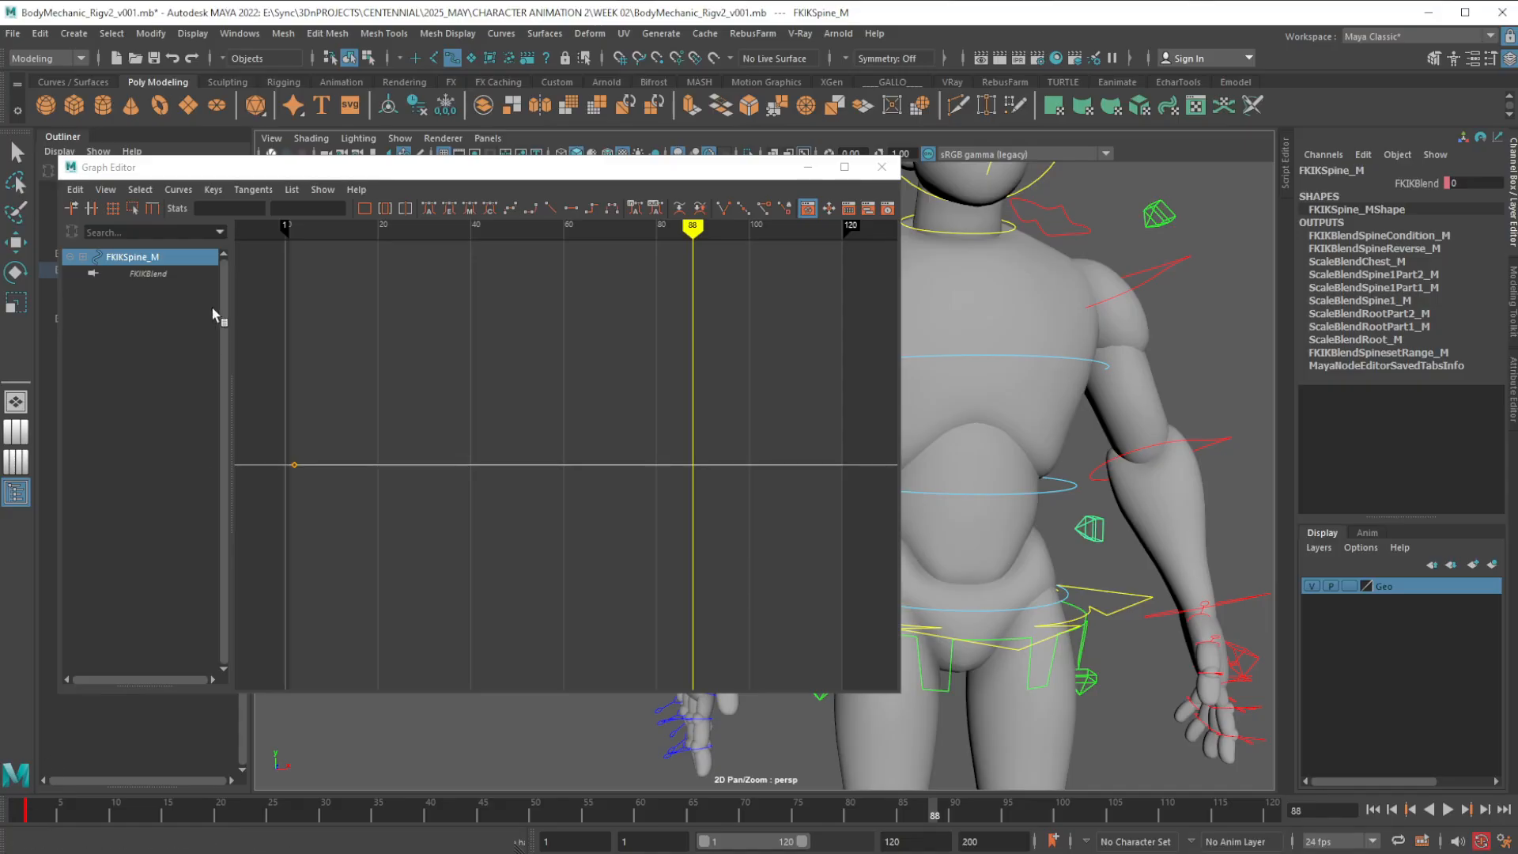
{"action": "left_click", "coordinate": [172, 59]}
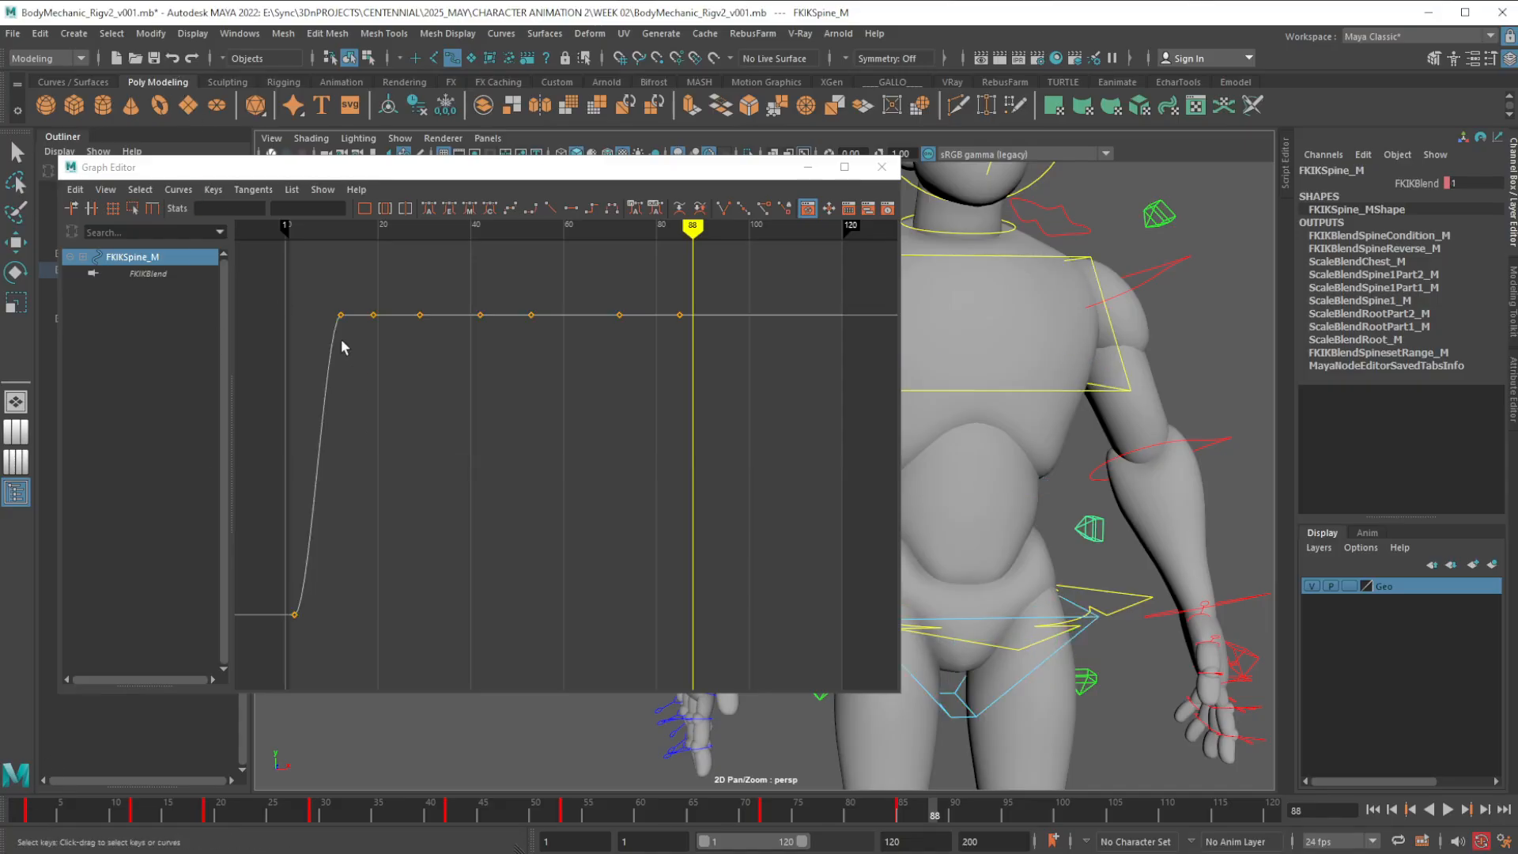
Delete the spine's FKIKBlend keys from frame 12 to 85 in the Graph Editor, keeping only the frame 2 key, and close the editor
{"action": "left_click_drag", "start_coordinate": [289, 272], "coordinate": [772, 401]}
{"action": "key", "text": "w"}
{"action": "left_click", "coordinate": [304, 276]}
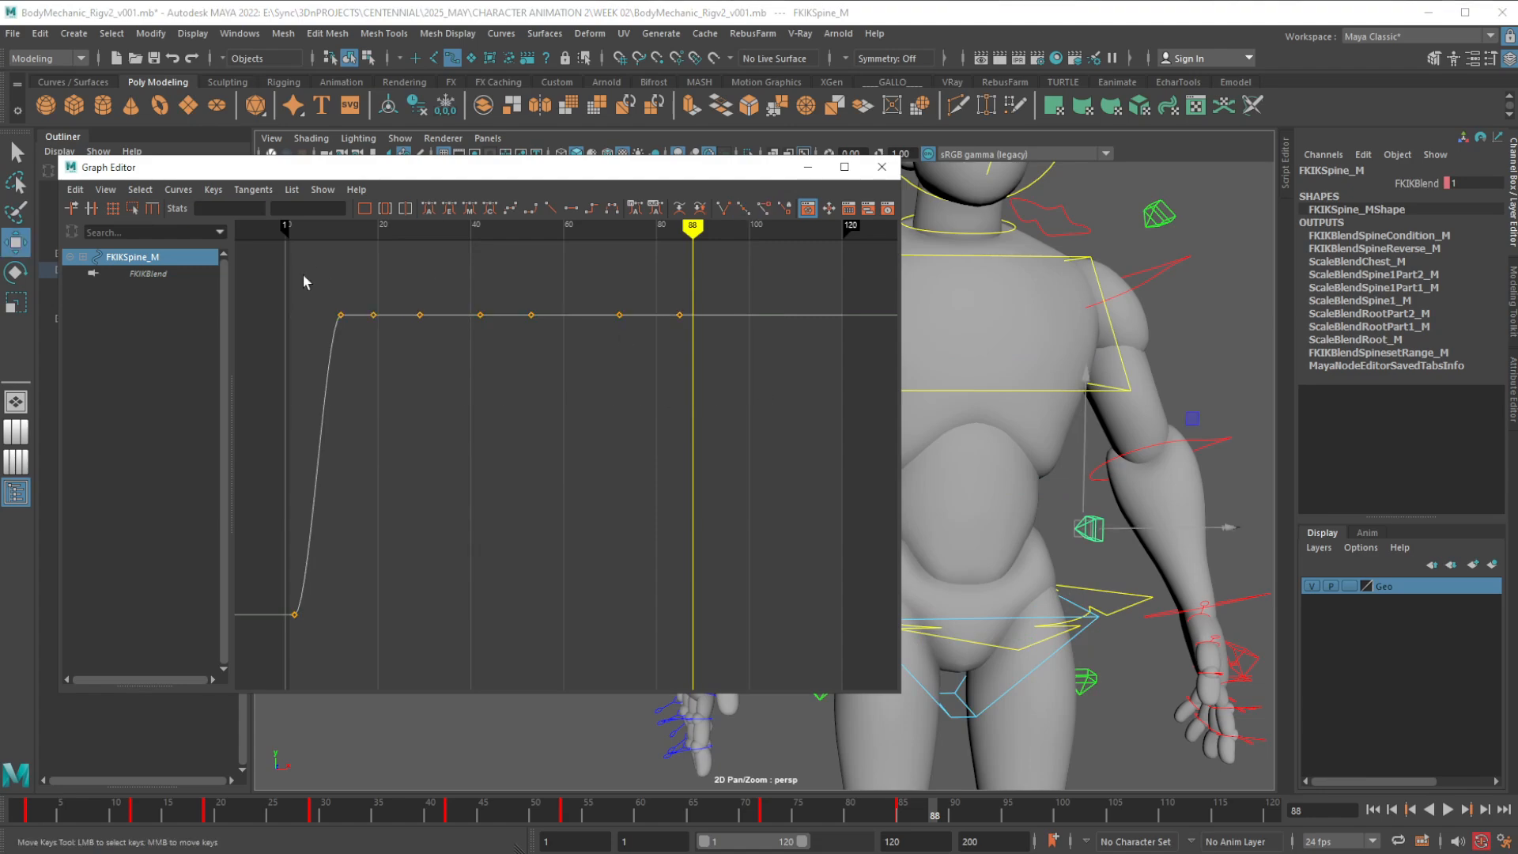
{"action": "left_click_drag", "start_coordinate": [303, 275], "coordinate": [736, 368]}
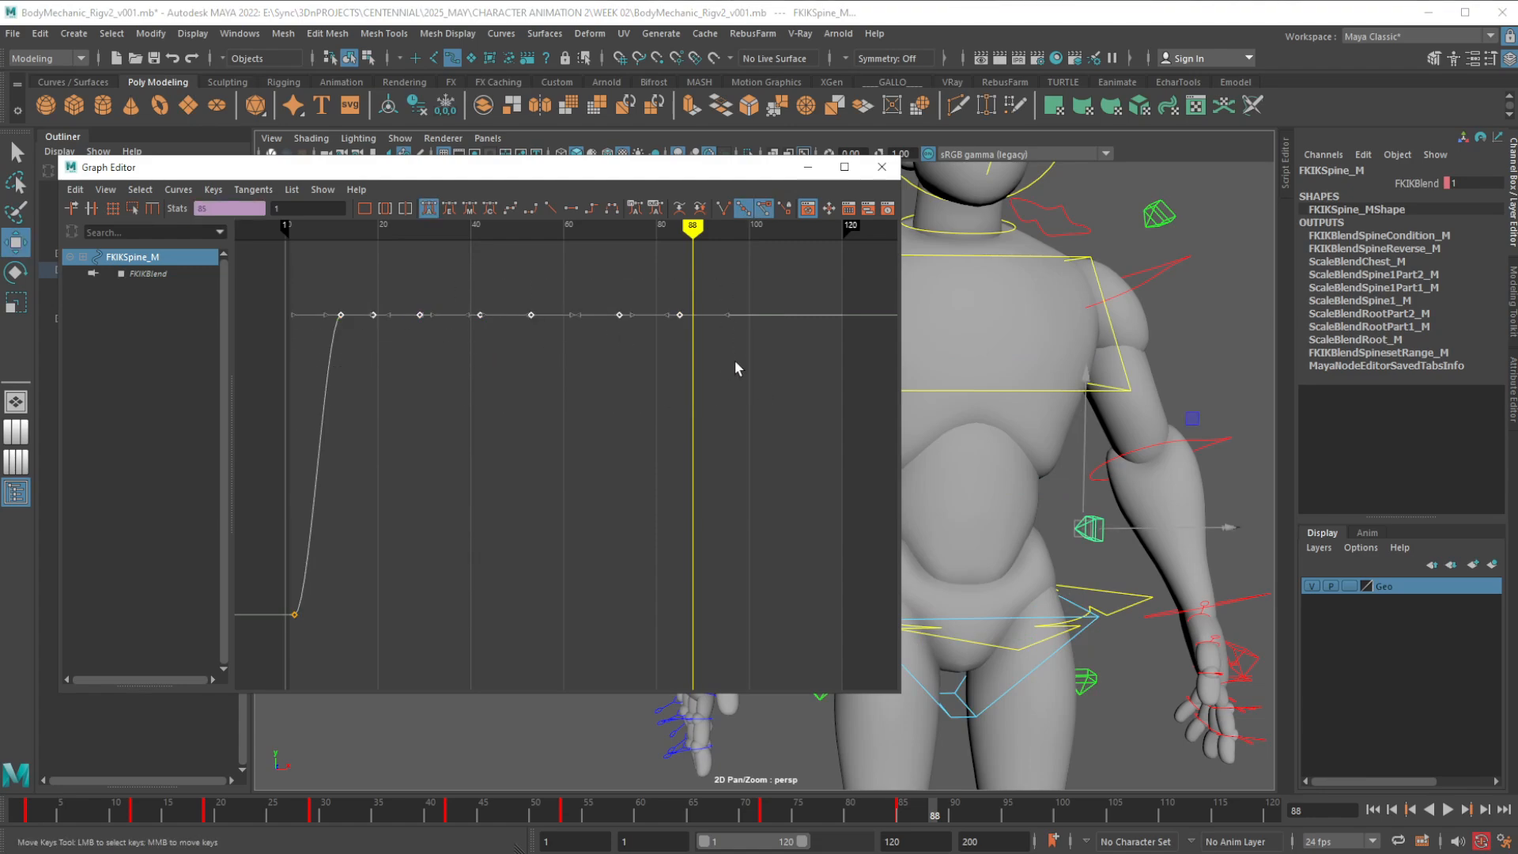
{"action": "key", "text": "Delete"}
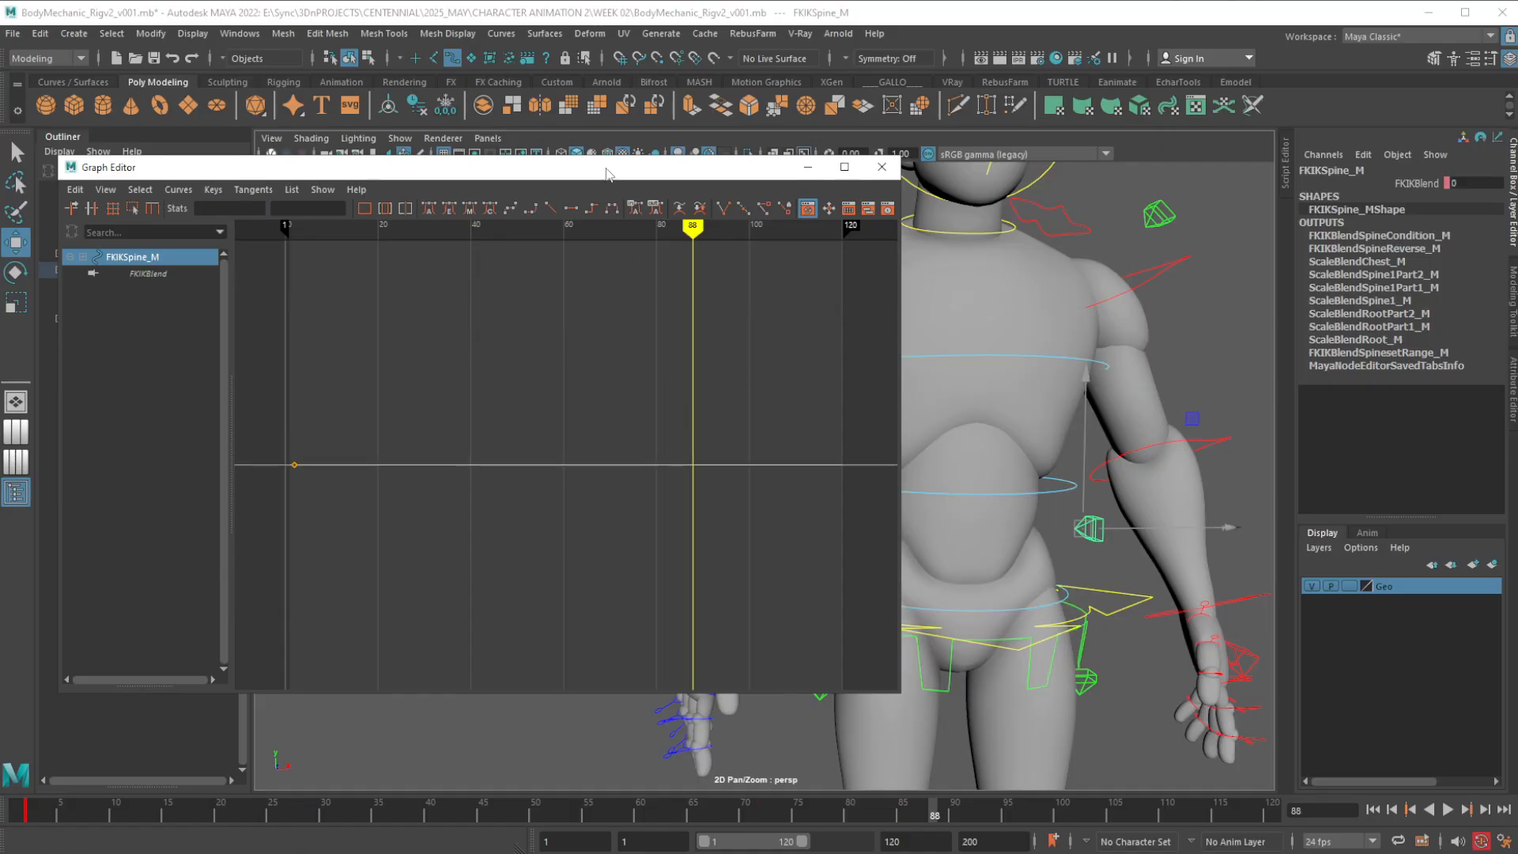
{"action": "left_click", "coordinate": [882, 167]}
Select the right and left FK shoulder controls and open their curves in the Graph Editor, with the character's upper body in view beside it
{"action": "right_click_drag", "start_coordinate": [1132, 427], "coordinate": [858, 650], "text": "alt"}
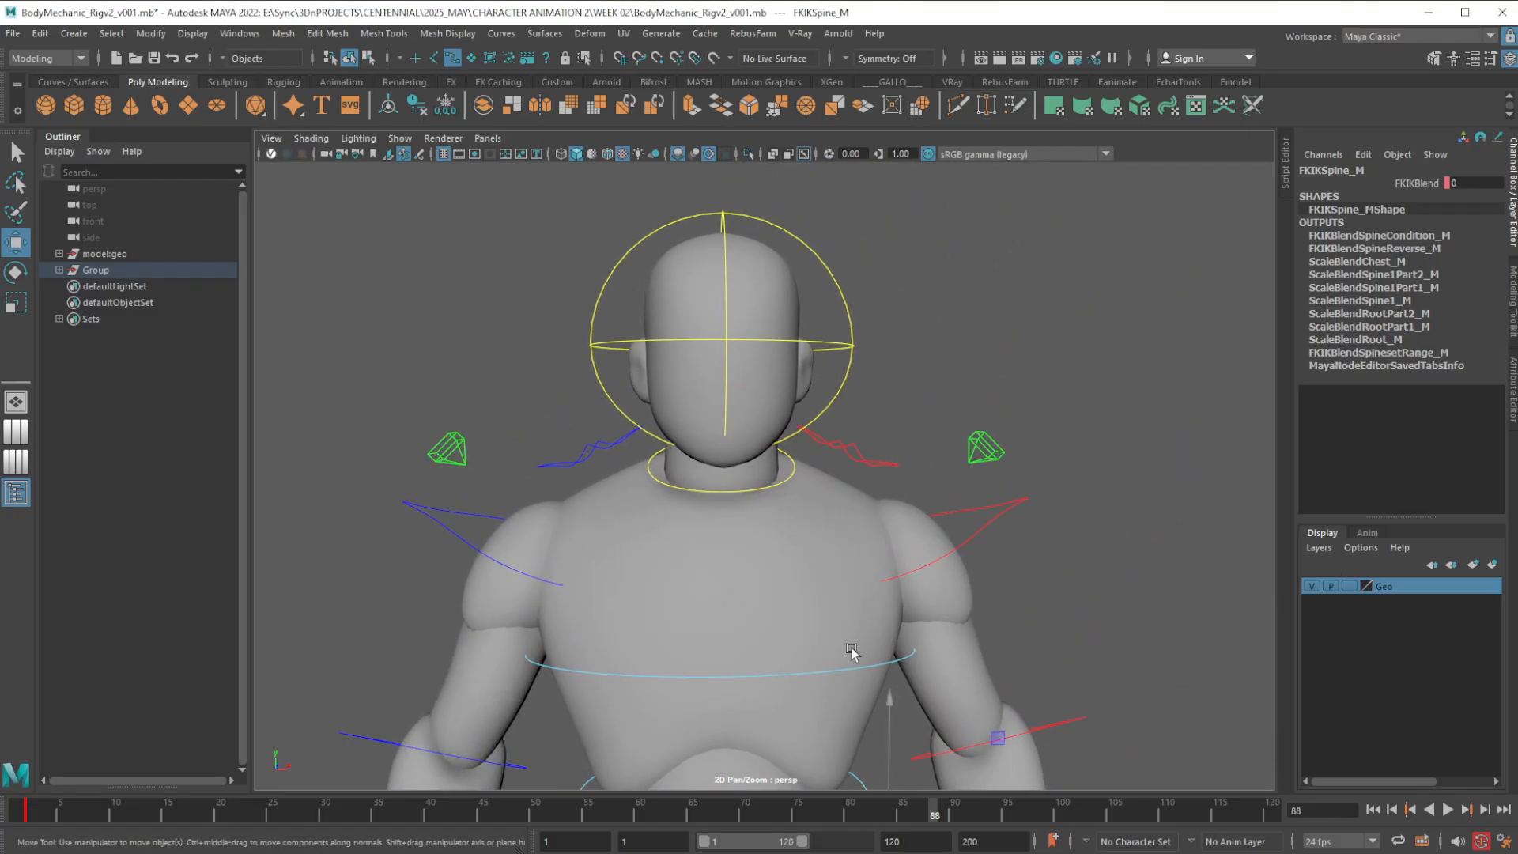
{"action": "left_click", "coordinate": [491, 559]}
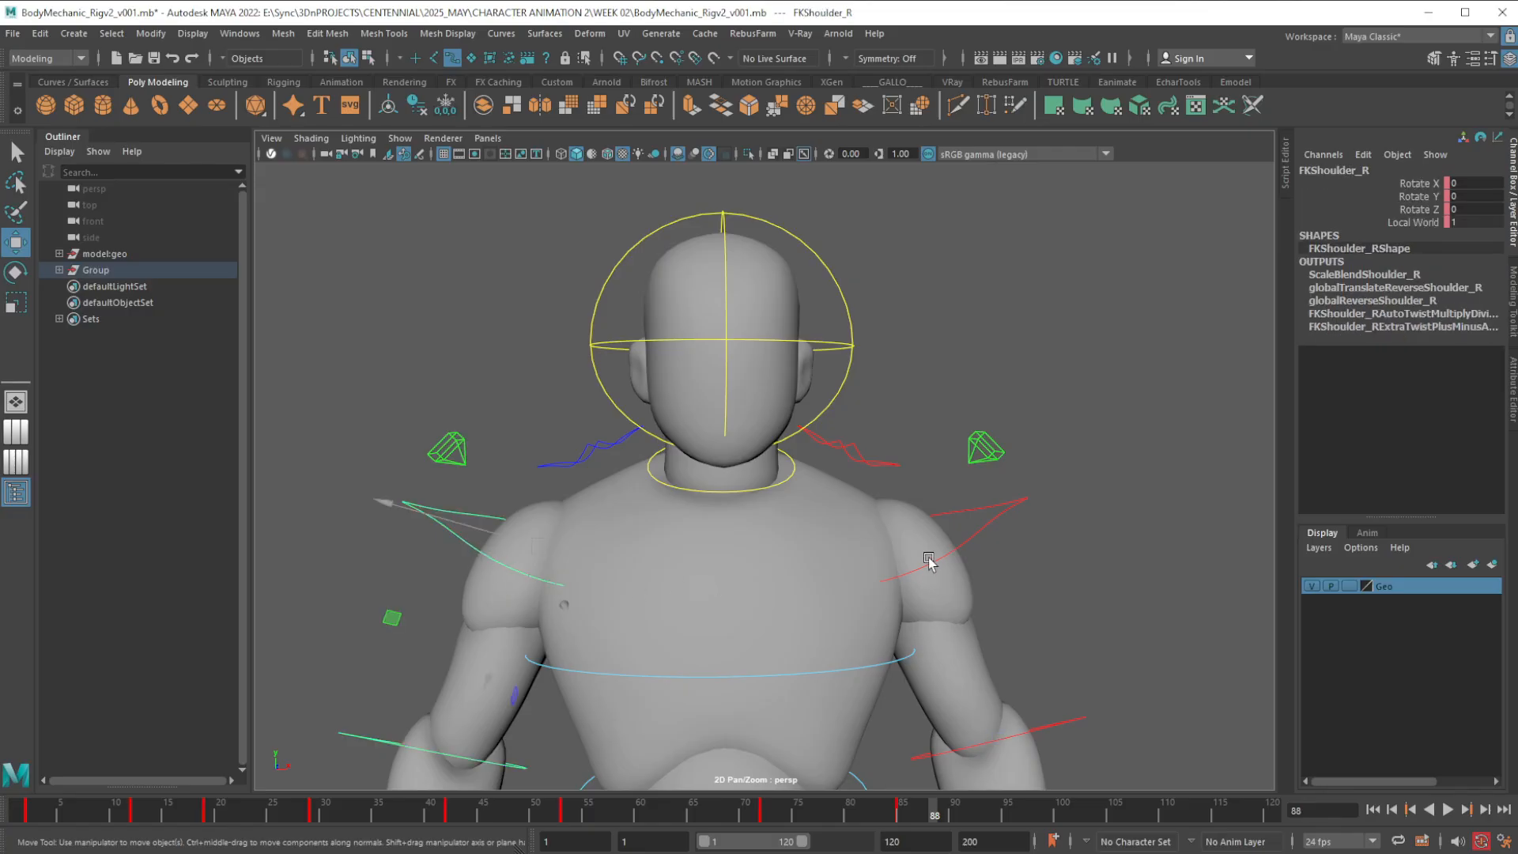
{"action": "left_click_drag", "start_coordinate": [974, 566], "coordinate": [971, 564], "text": "alt"}
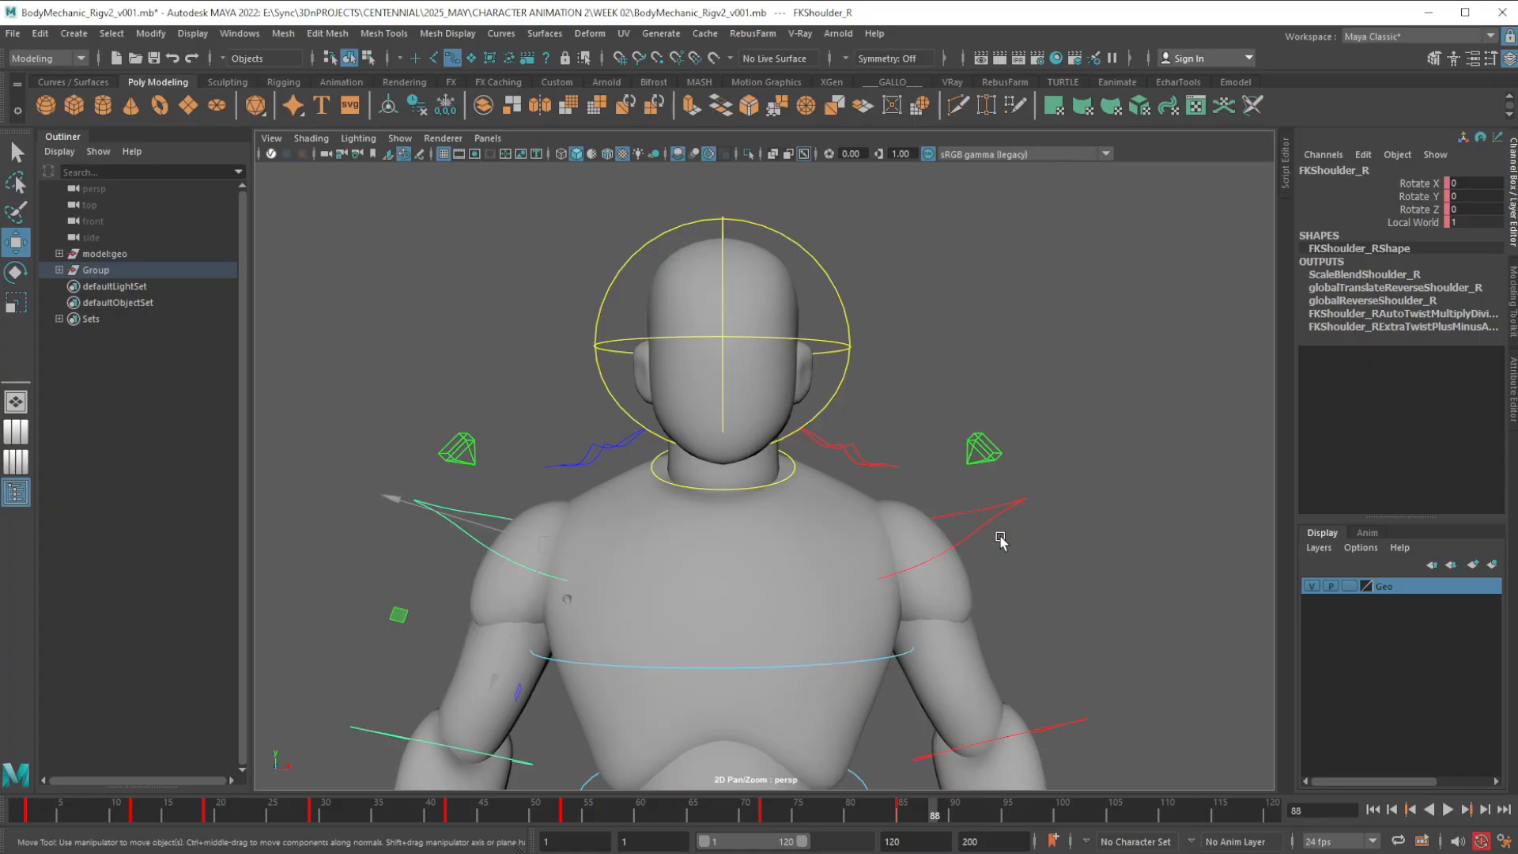
{"action": "left_click", "coordinate": [980, 532]}
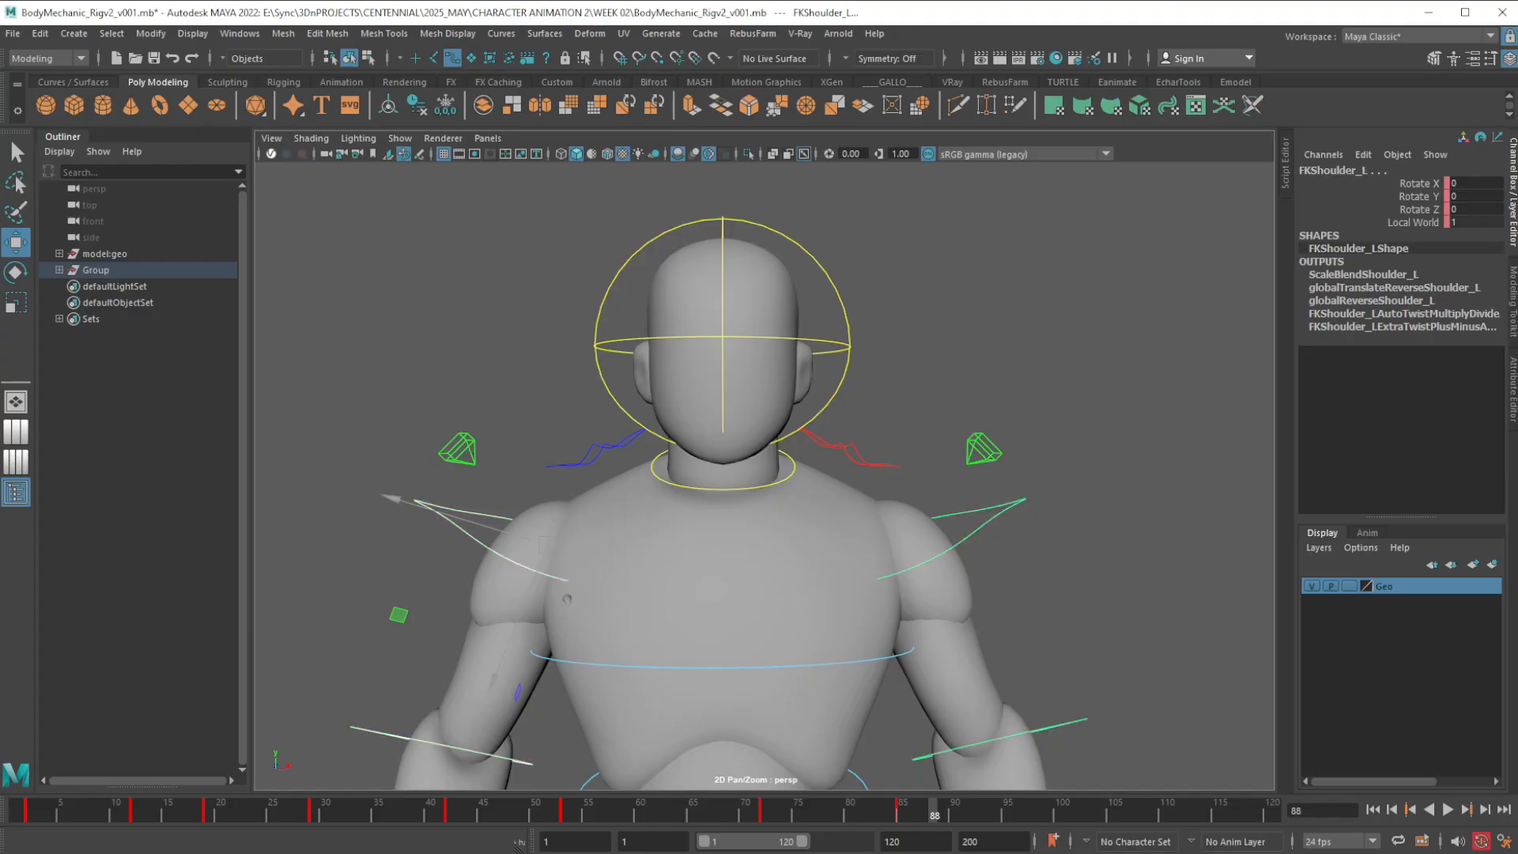
{"action": "left_click_drag", "start_coordinate": [550, 0], "coordinate": [1252, 169]}
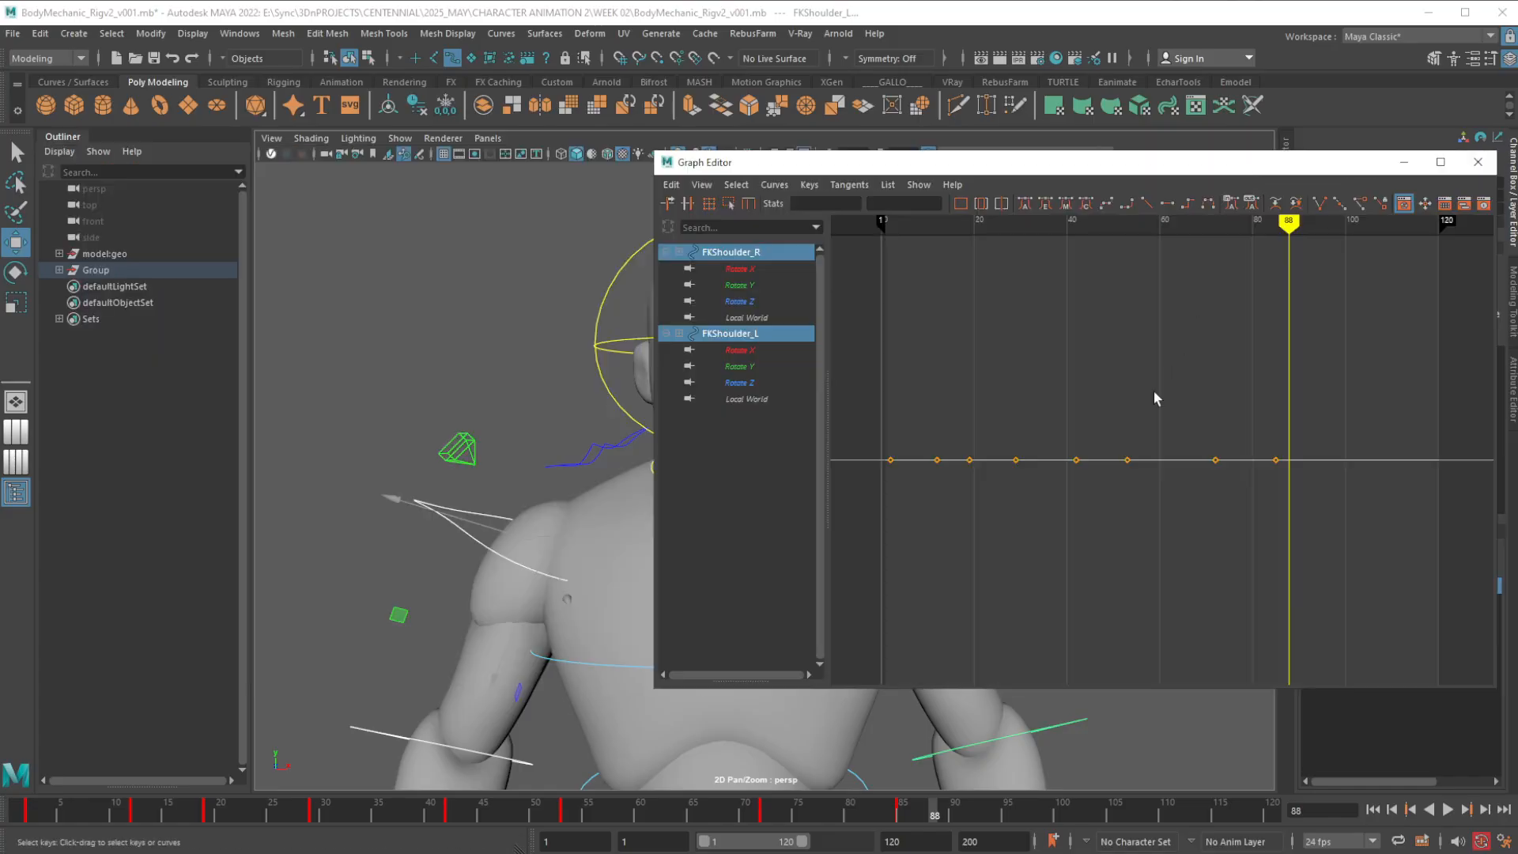
{"action": "left_click_drag", "start_coordinate": [791, 162], "coordinate": [167, 181]}
{"action": "right_click_drag", "start_coordinate": [1036, 488], "coordinate": [885, 448], "text": "alt"}
{"action": "middle_click_drag", "start_coordinate": [885, 448], "coordinate": [1162, 420], "text": "alt"}
{"action": "right_click_drag", "start_coordinate": [1179, 420], "coordinate": [1041, 427], "text": "alt"}
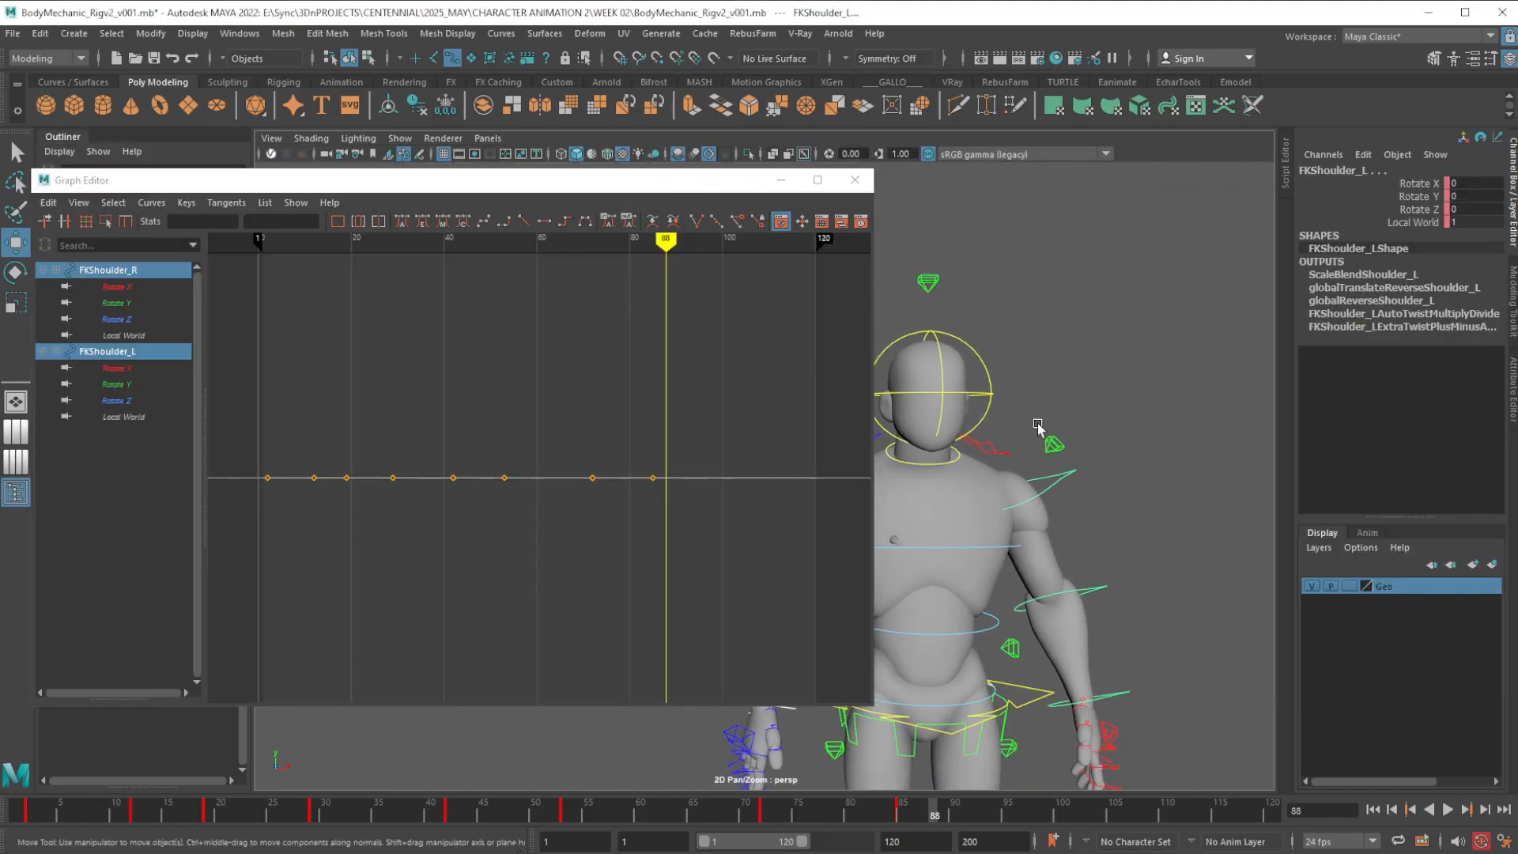
{"action": "middle_click_drag", "start_coordinate": [969, 509], "coordinate": [1096, 497], "text": "alt"}
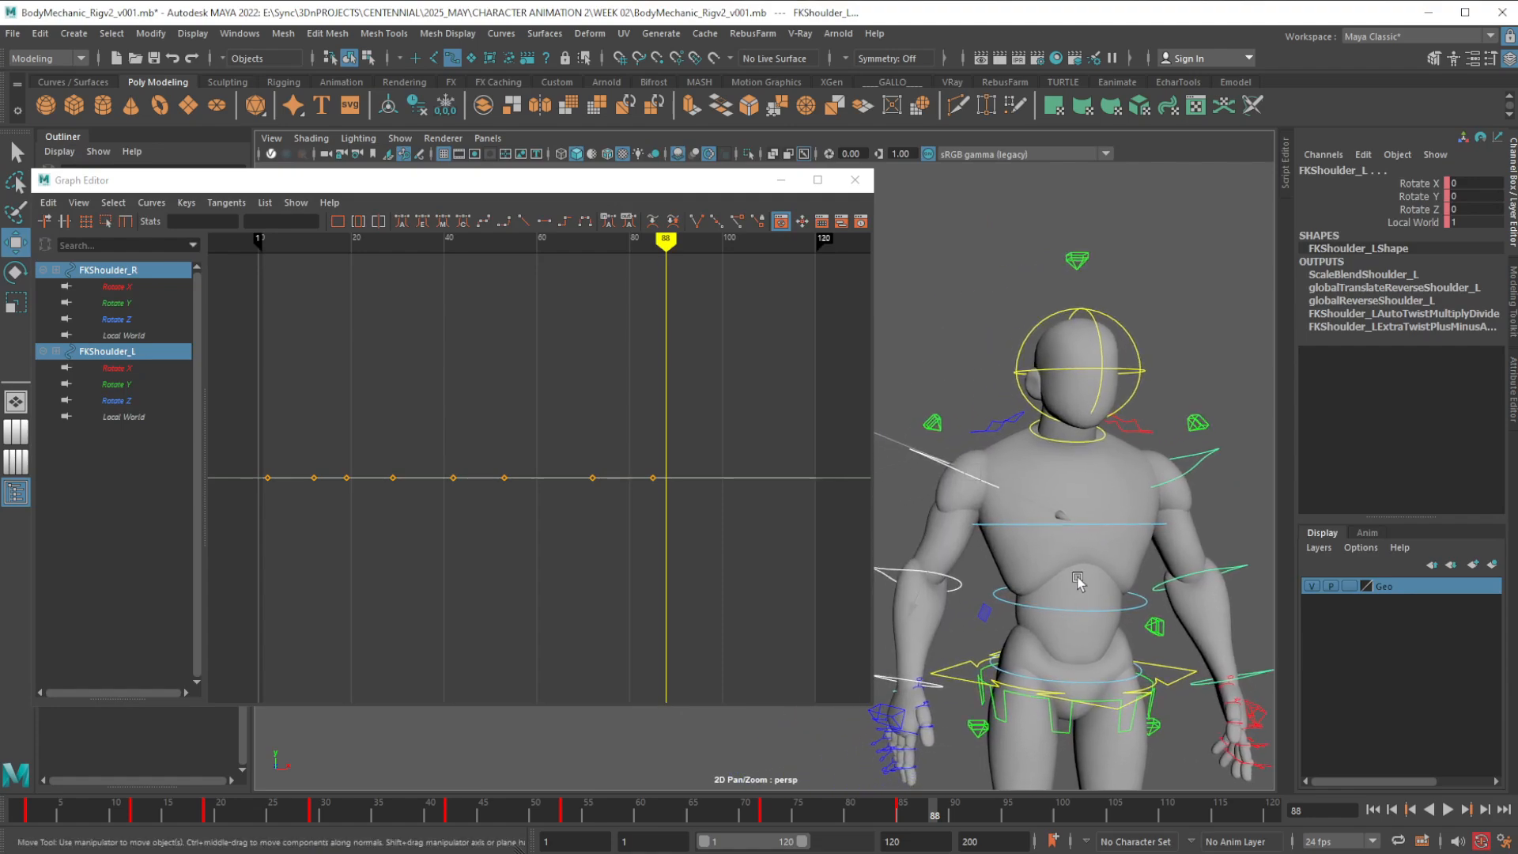
{"action": "left_click_drag", "start_coordinate": [1073, 580], "coordinate": [1076, 601], "text": "alt"}
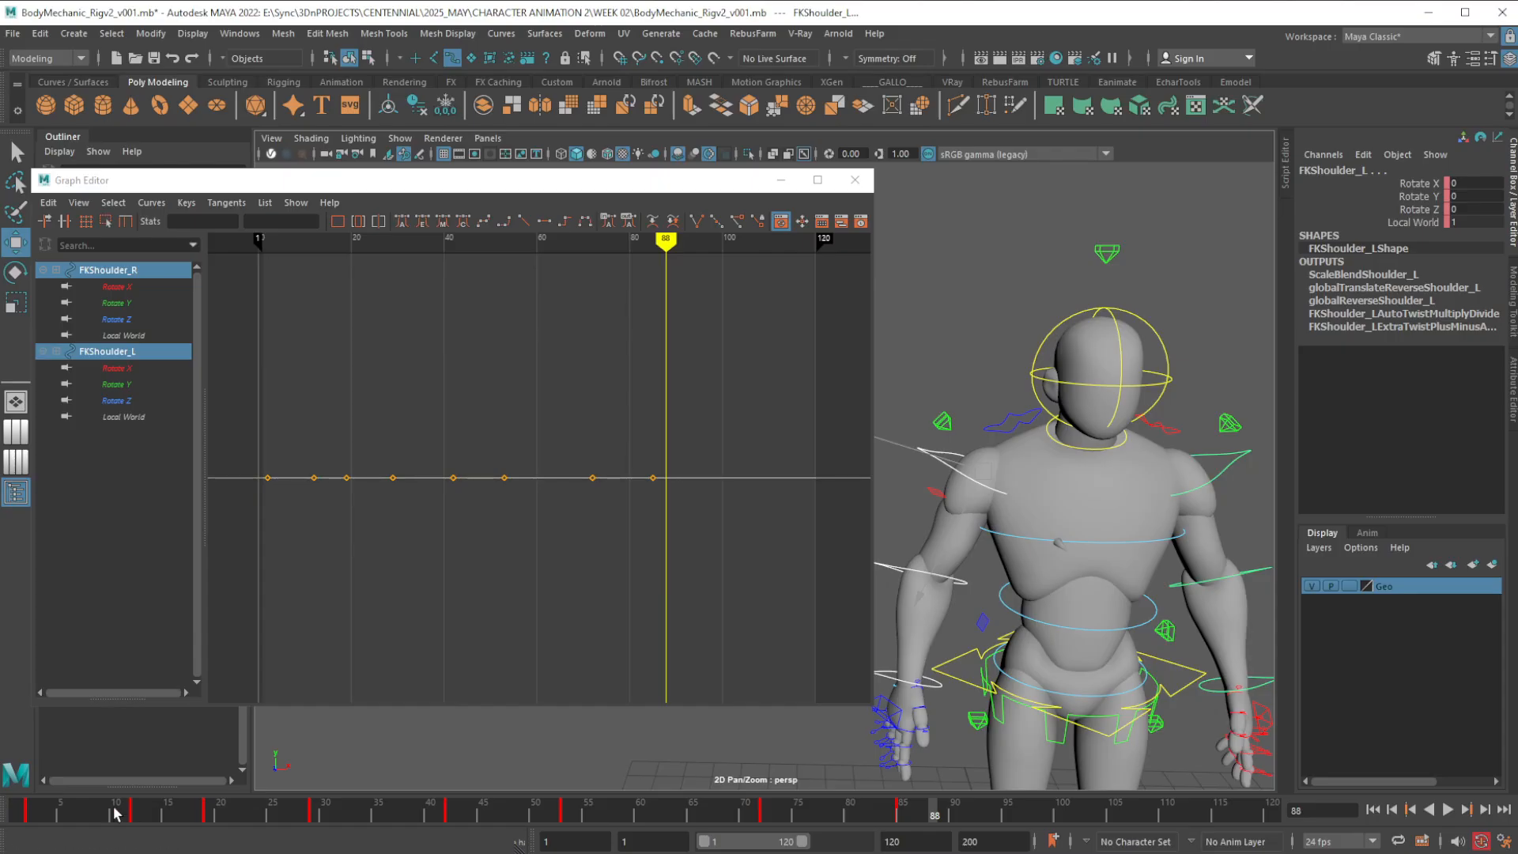
Select frames 10 to 94 in the timeline and the shoulder keys after frame 2 in the Graph Editor, clearing each selection
{"action": "left_click_drag", "start_coordinate": [115, 812], "coordinate": [1003, 815], "text": "shift"}
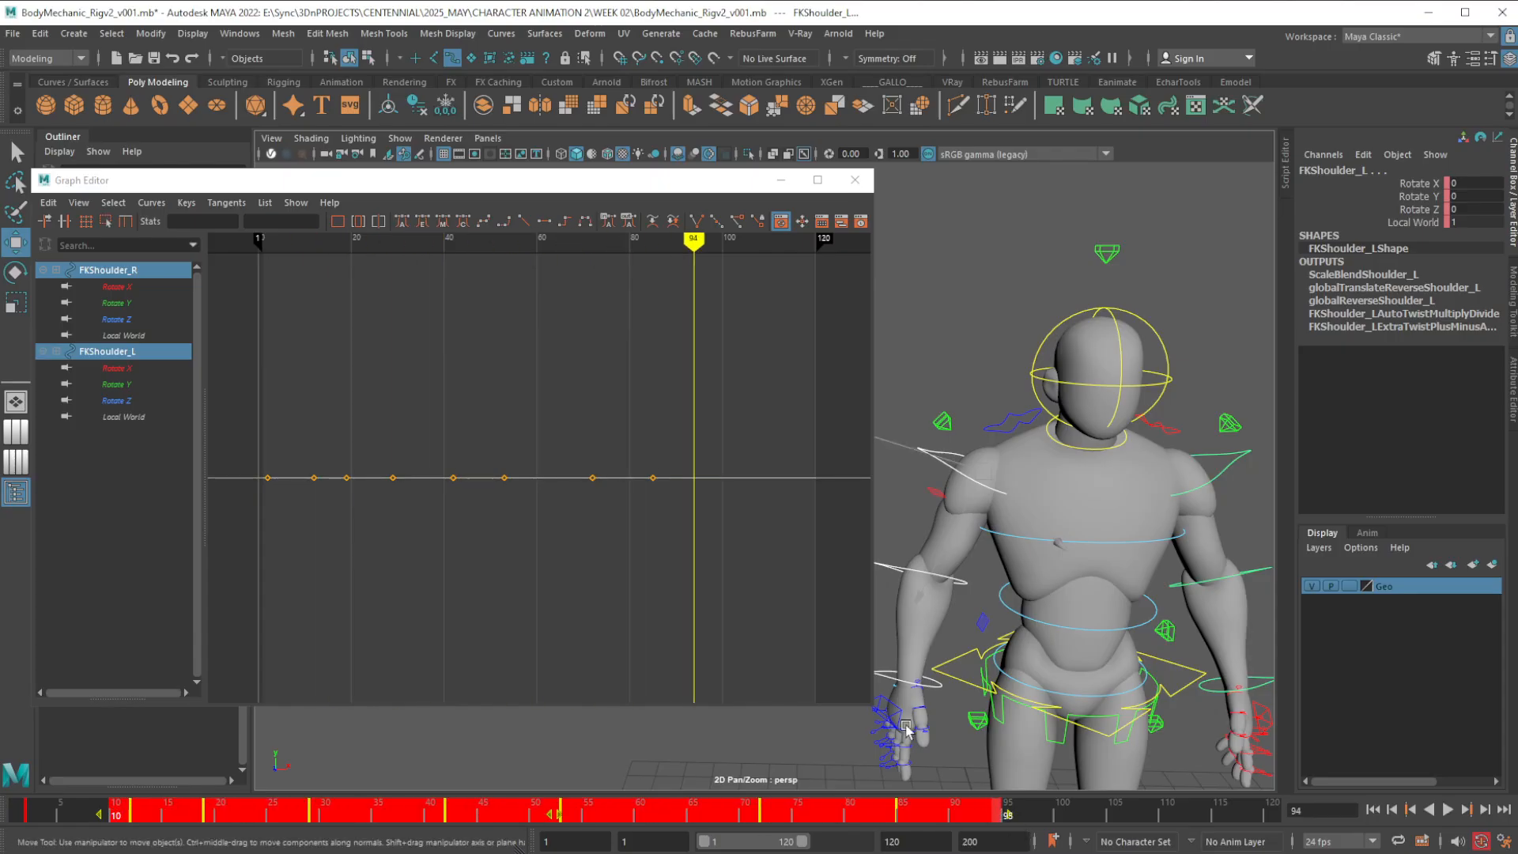
{"action": "left_click", "coordinate": [69, 812]}
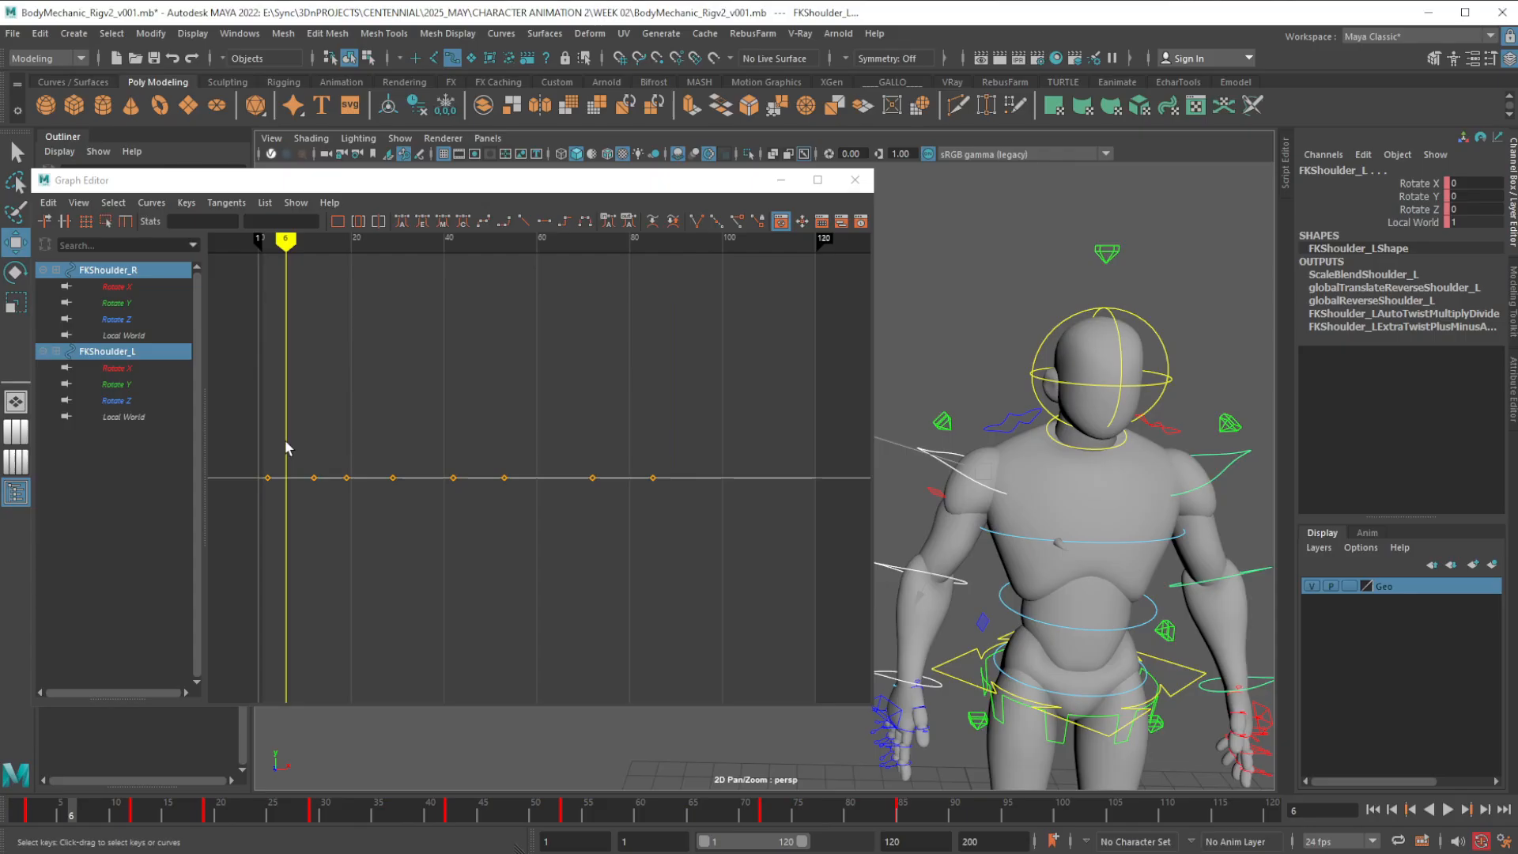
{"action": "left_click_drag", "start_coordinate": [294, 436], "coordinate": [690, 519]}
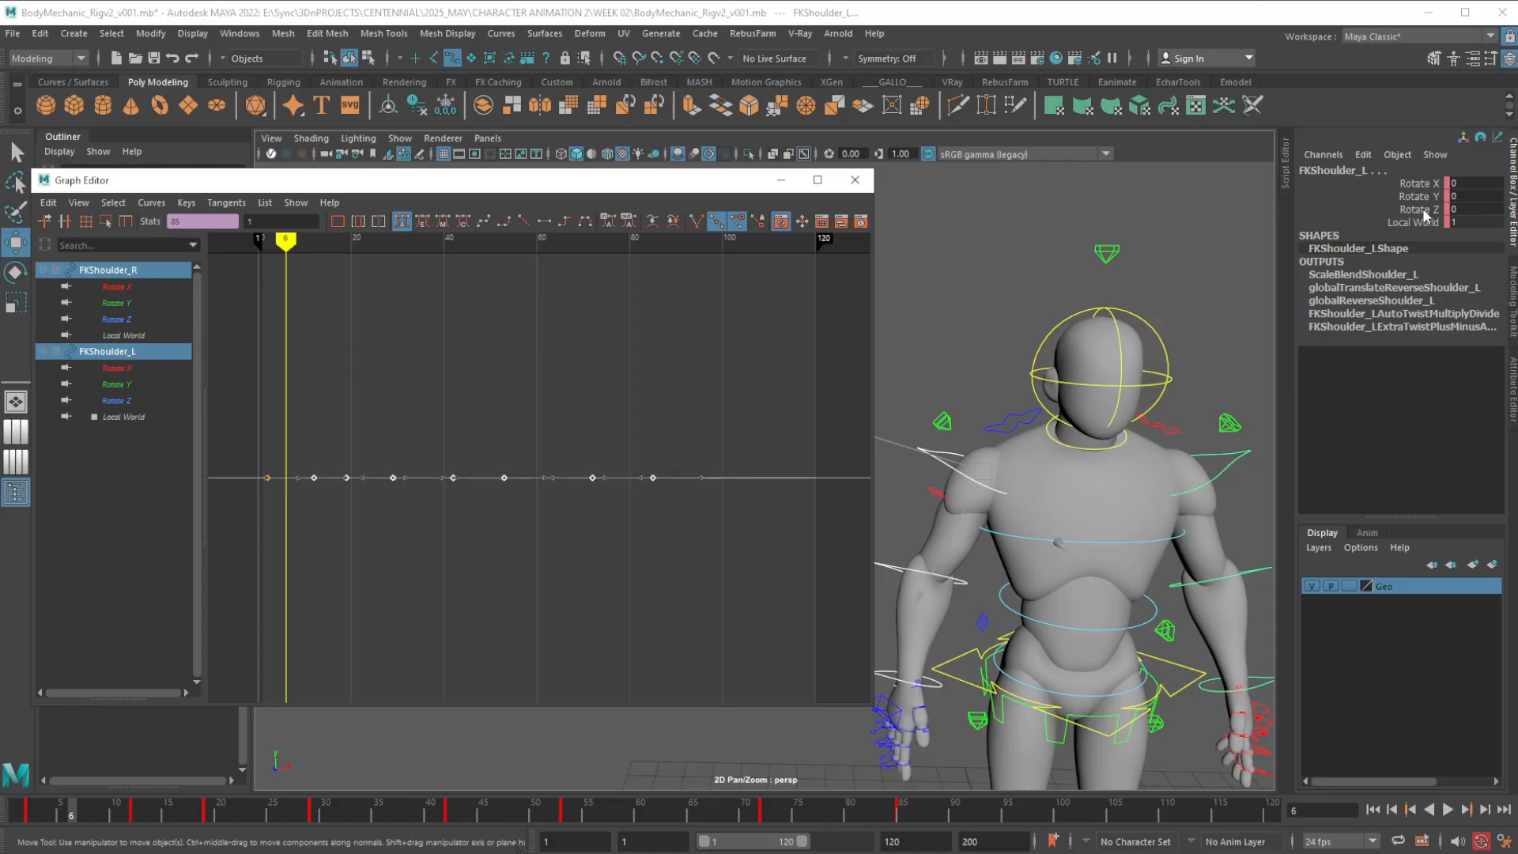
{"action": "left_click", "coordinate": [503, 432]}
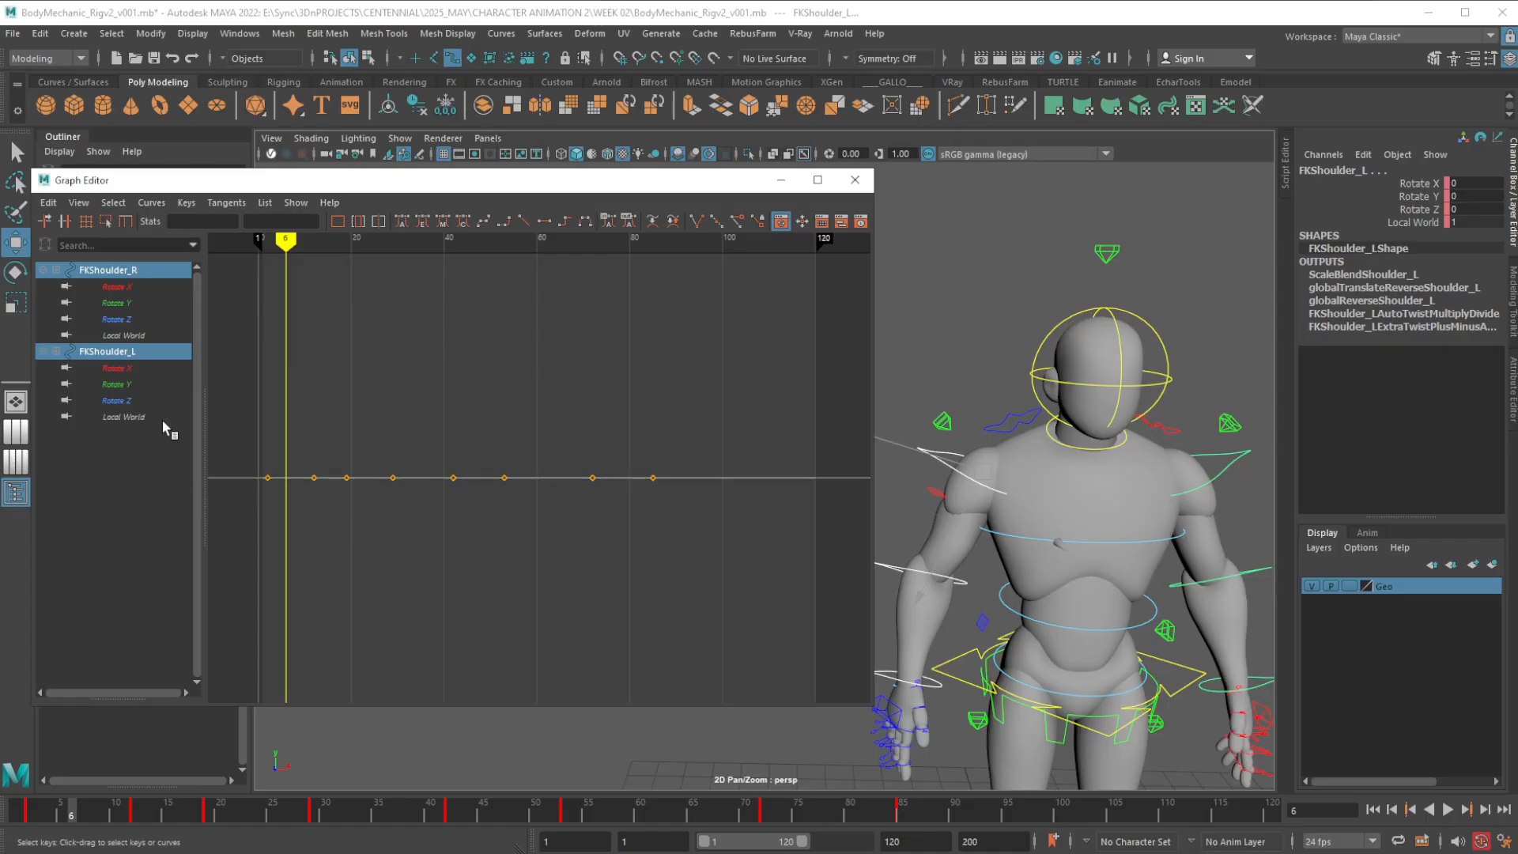
Isolate the Local World curves of both FK shoulders in the Graph Editor and delete their keys from frame 12 to 85
{"action": "left_click", "coordinate": [135, 351]}
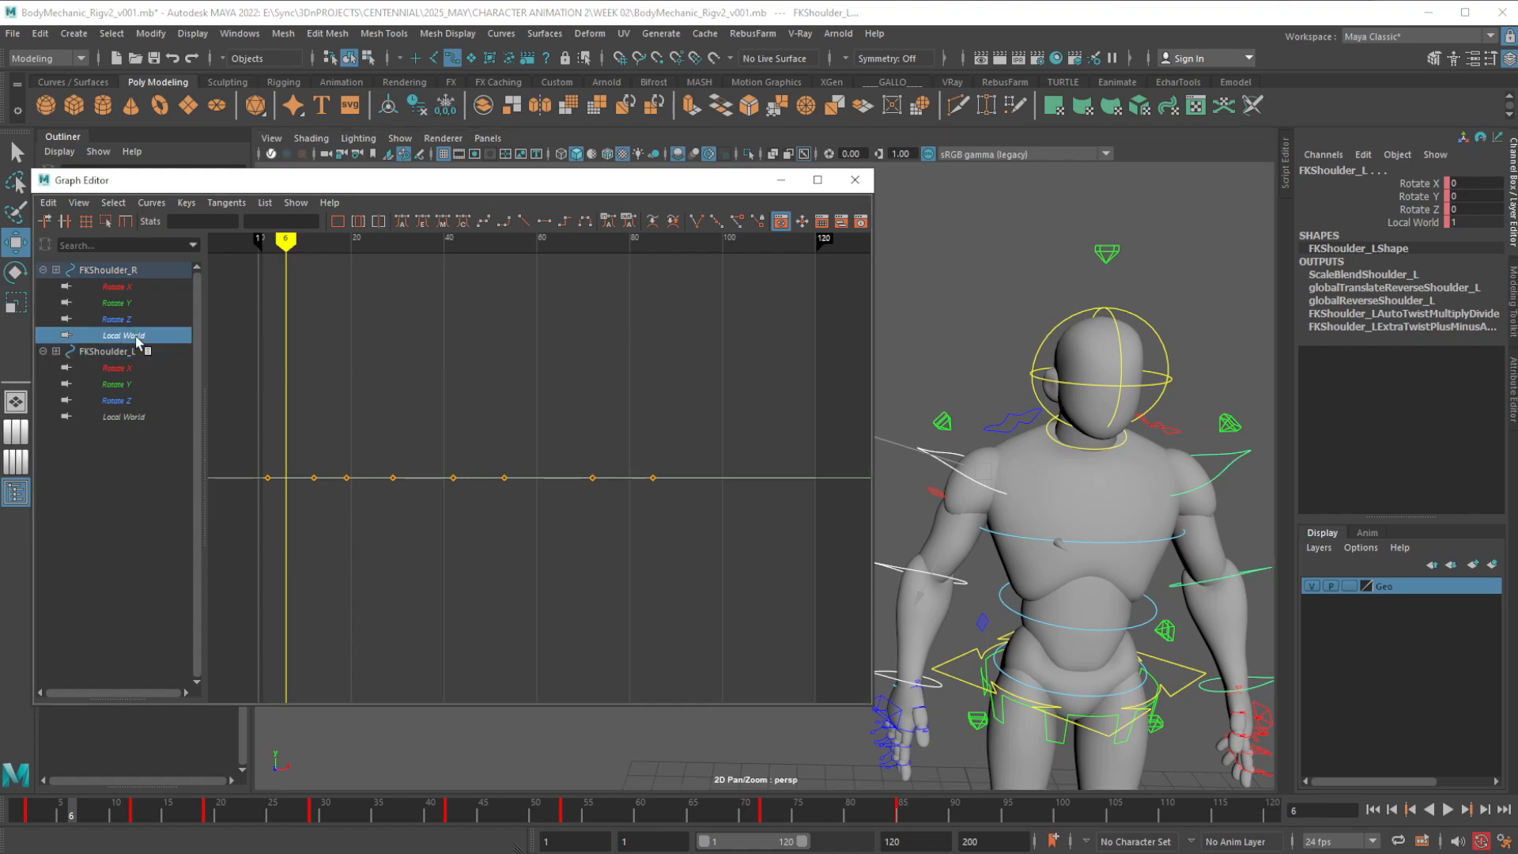
{"action": "left_click", "coordinate": [139, 333]}
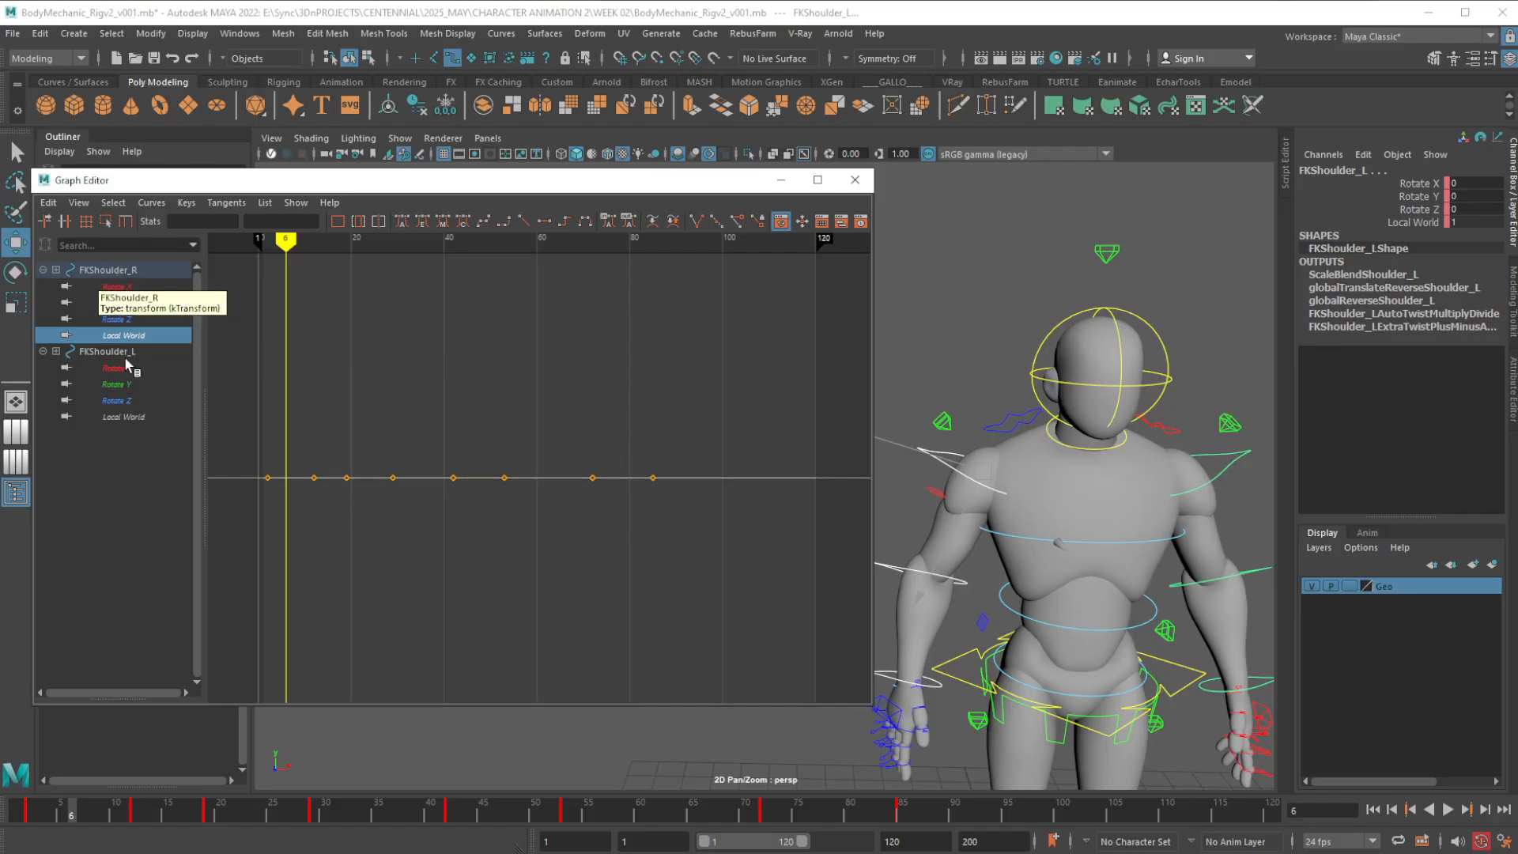
{"action": "left_click", "coordinate": [125, 419], "text": "ctrl"}
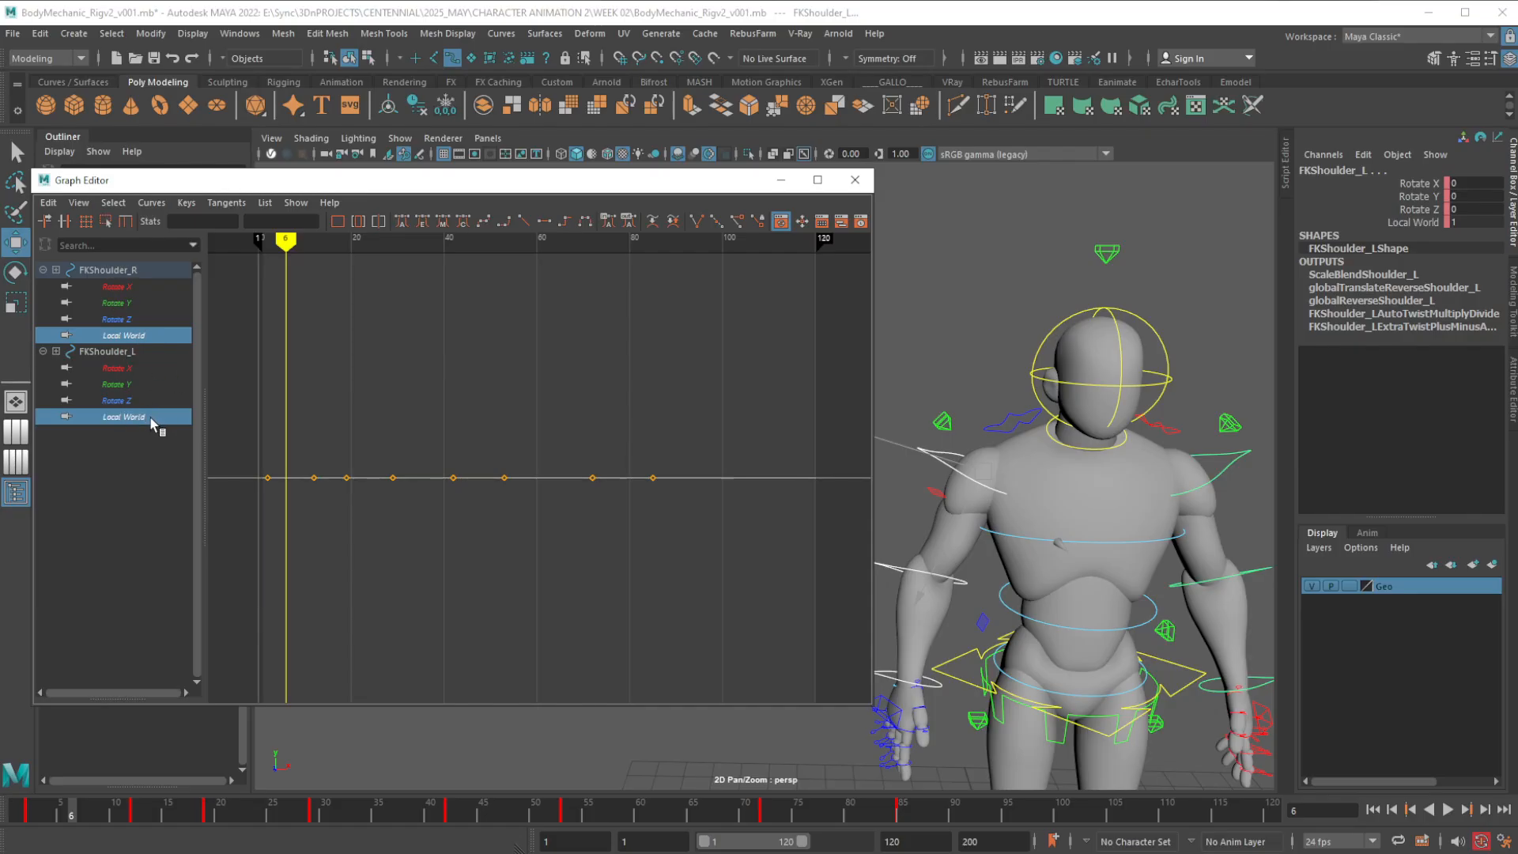
{"action": "left_click_drag", "start_coordinate": [296, 457], "coordinate": [411, 514]}
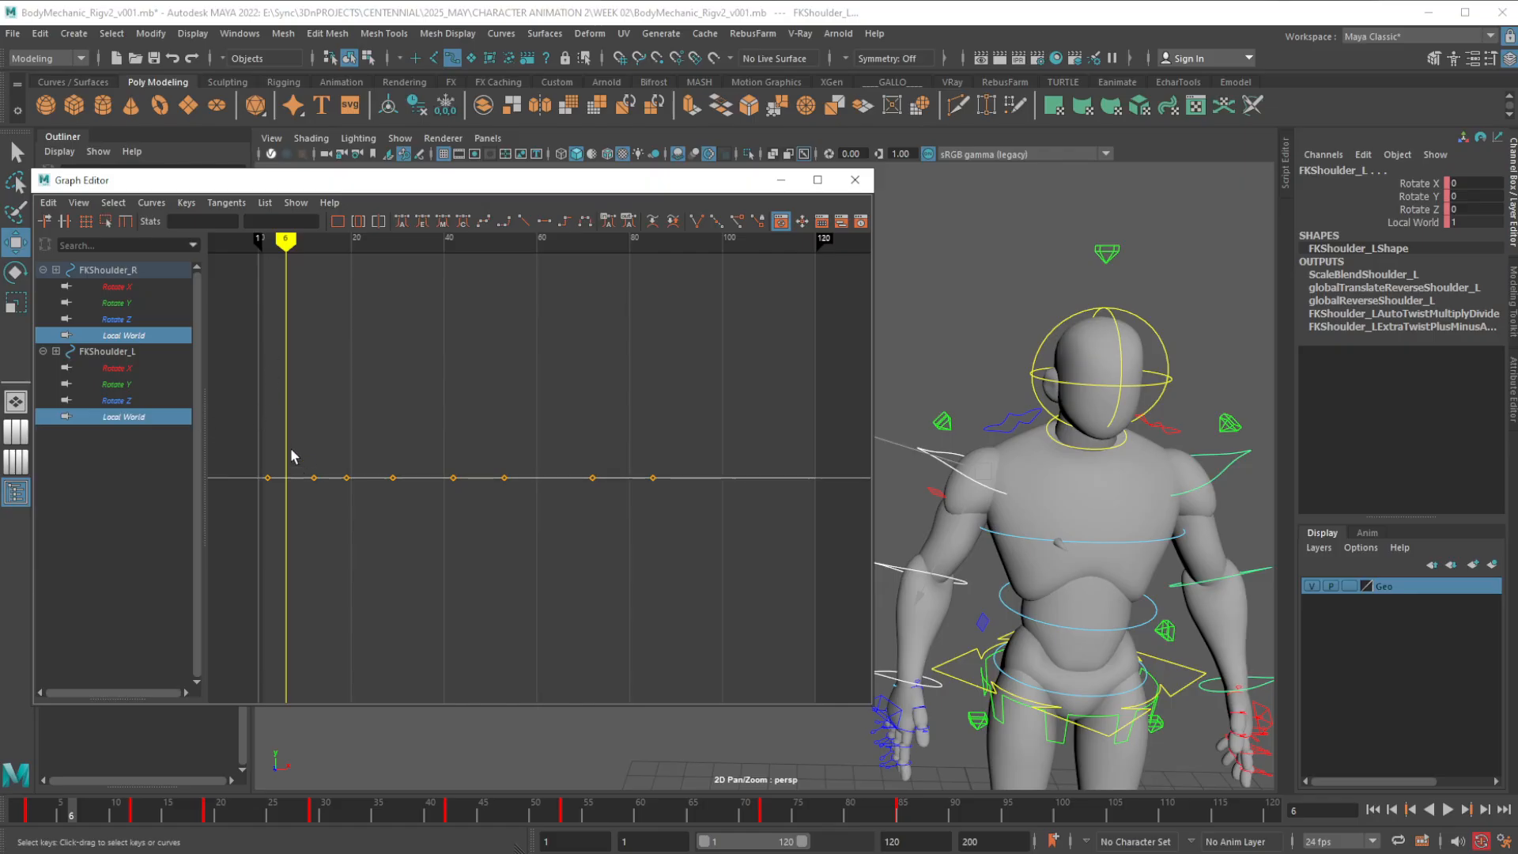
{"action": "left_click_drag", "start_coordinate": [293, 457], "coordinate": [706, 519]}
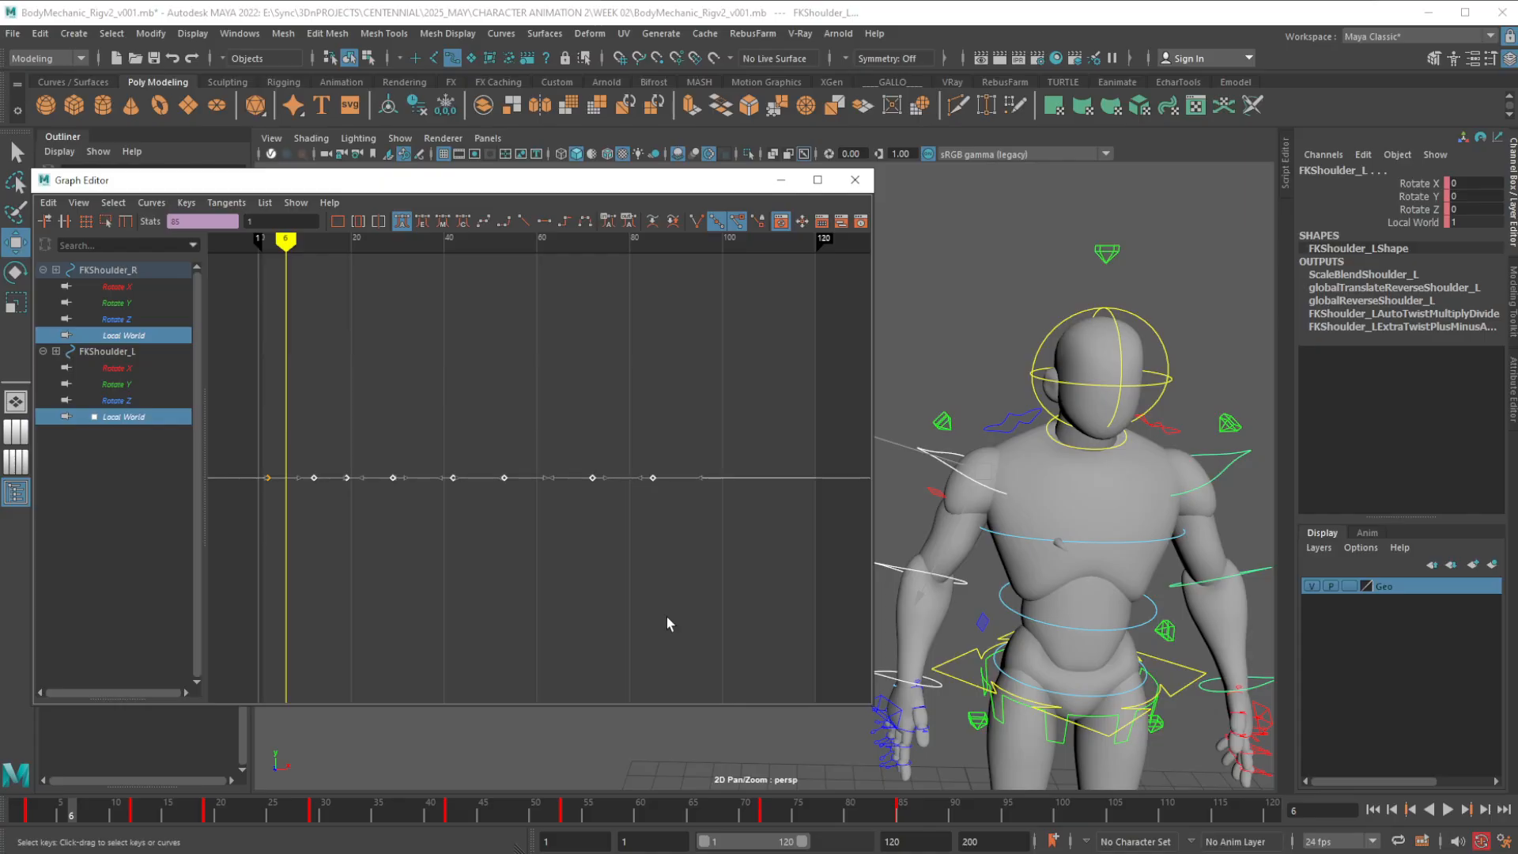
{"action": "key", "text": "Delete"}
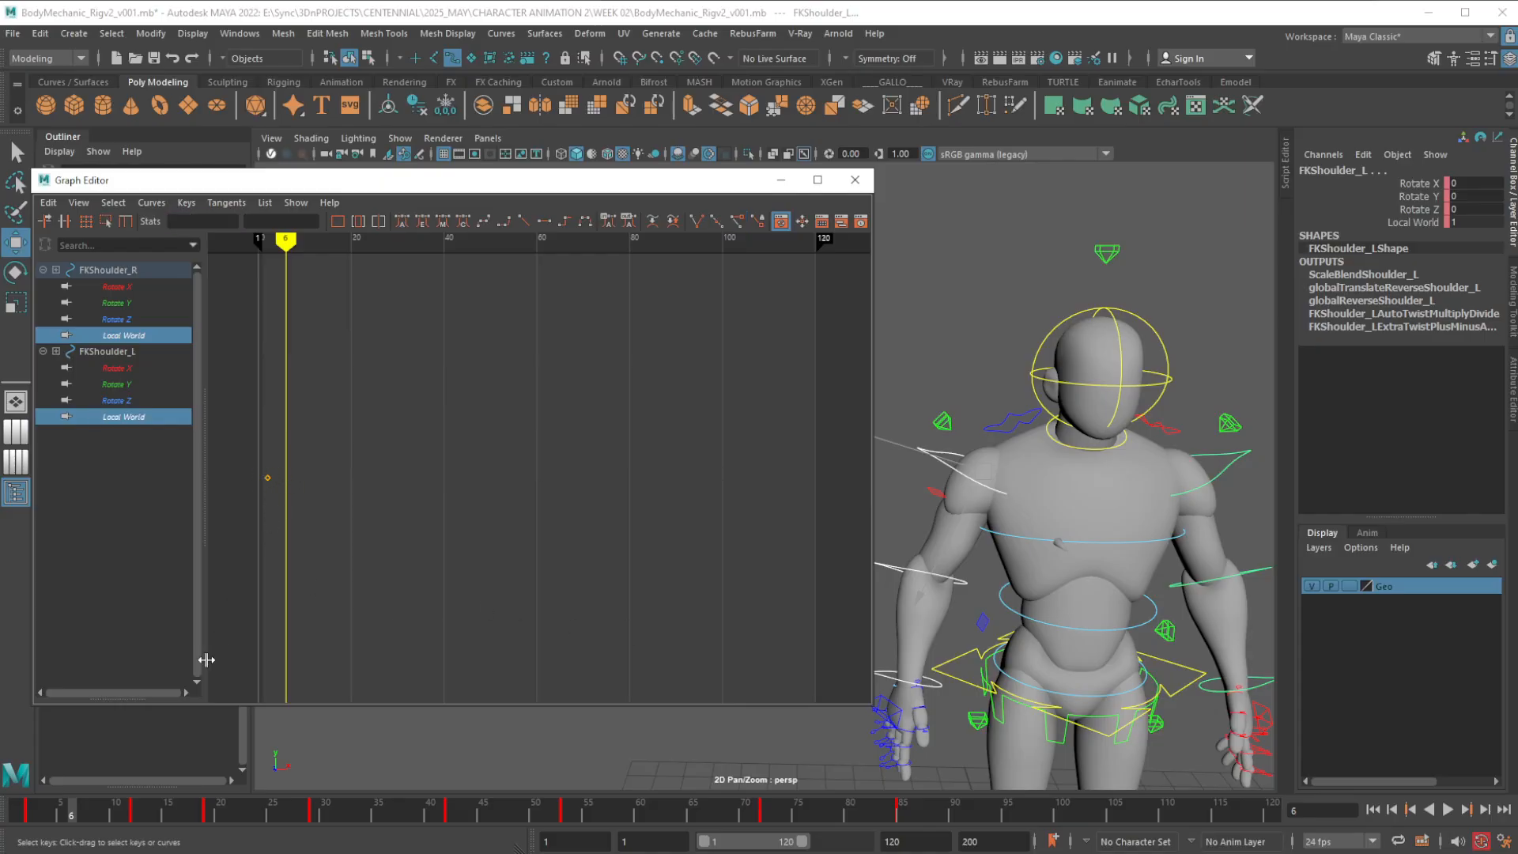
Examine the Rotate X, Y and Z curves of both FK shoulders one by one for their remaining keys
{"action": "left_click", "coordinate": [123, 288]}
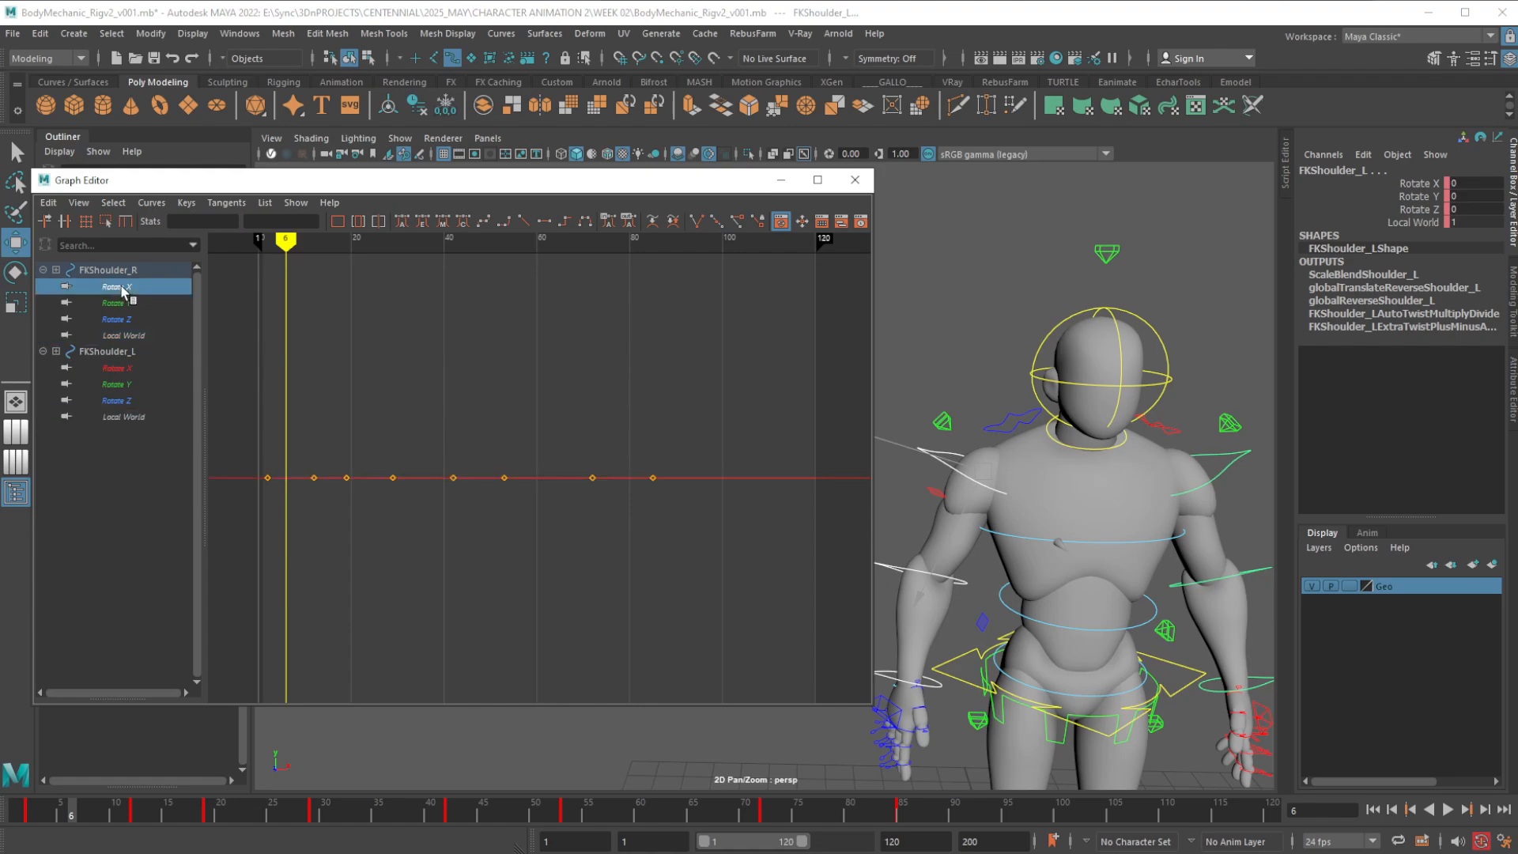
{"action": "left_click", "coordinate": [122, 303]}
{"action": "left_click", "coordinate": [124, 321]}
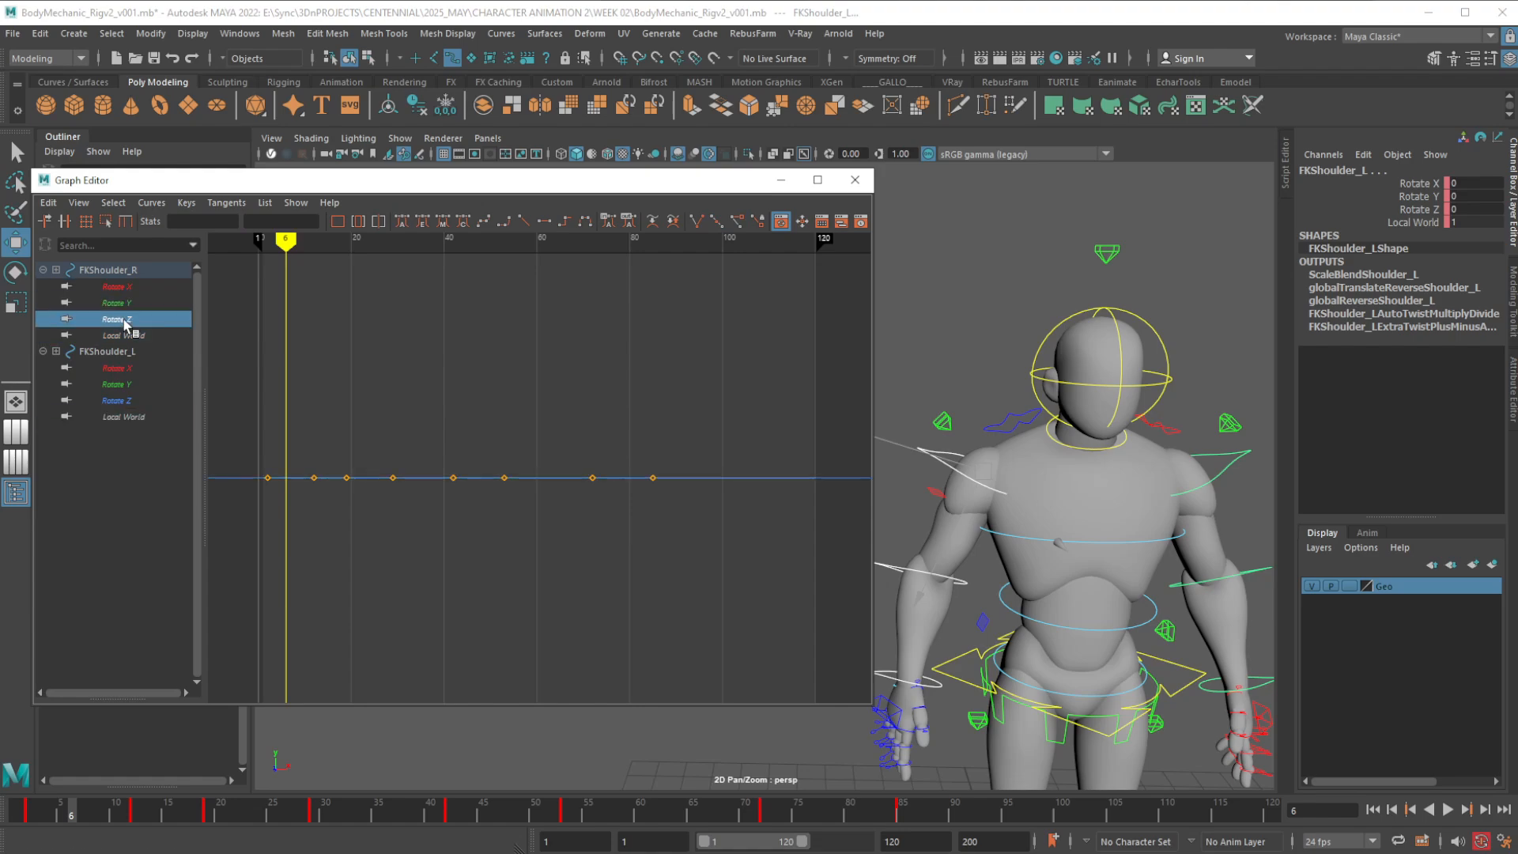
{"action": "left_click", "coordinate": [122, 369]}
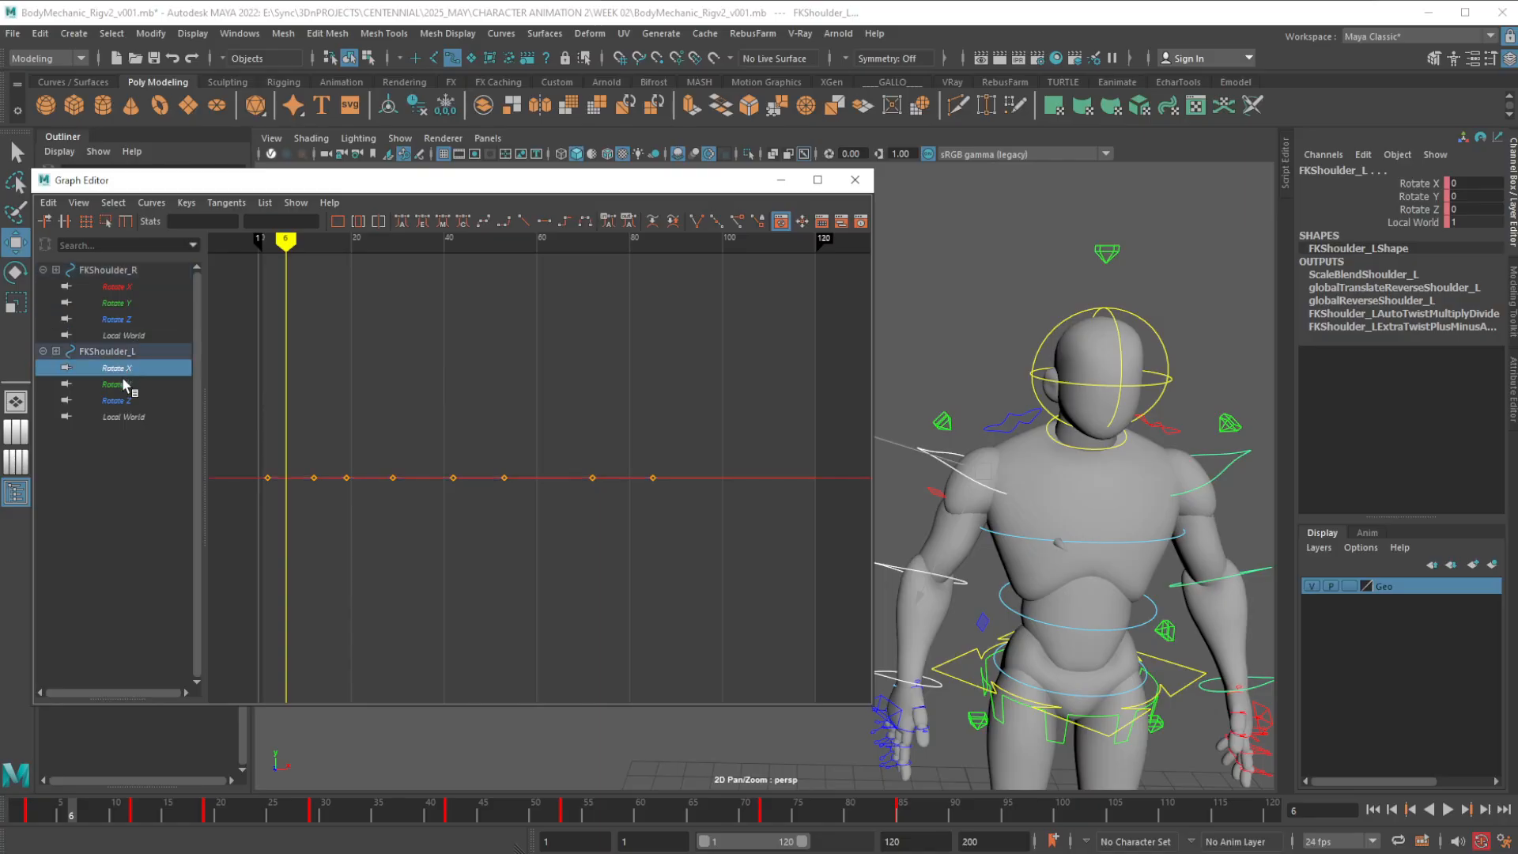
{"action": "left_click", "coordinate": [124, 384]}
{"action": "left_click", "coordinate": [124, 401]}
{"action": "left_click", "coordinate": [124, 385]}
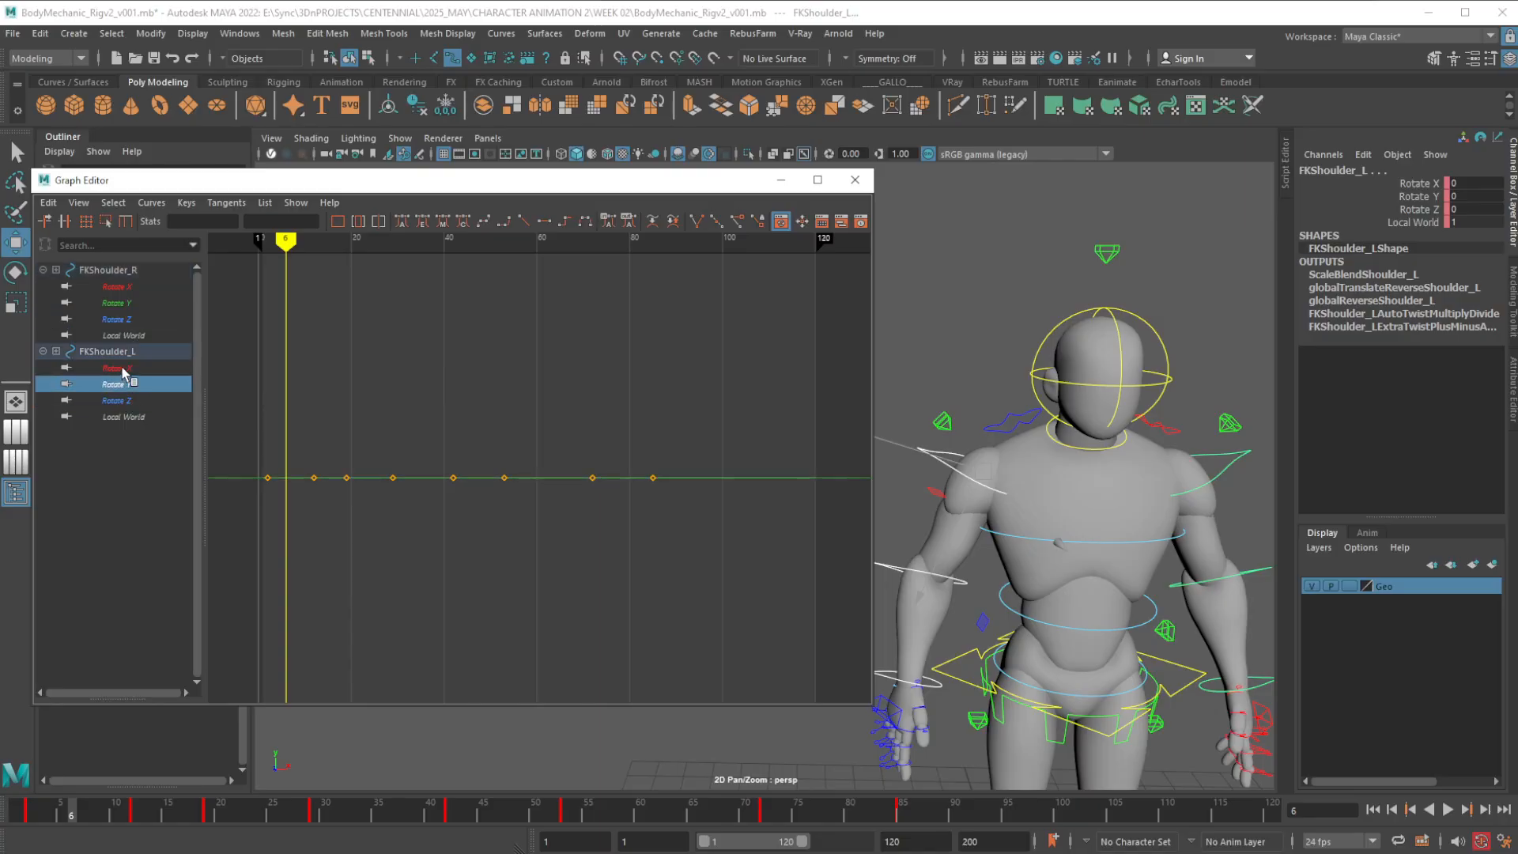
{"action": "left_click", "coordinate": [124, 368]}
{"action": "left_click", "coordinate": [124, 320]}
{"action": "left_click", "coordinate": [124, 303]}
{"action": "left_click", "coordinate": [124, 287]}
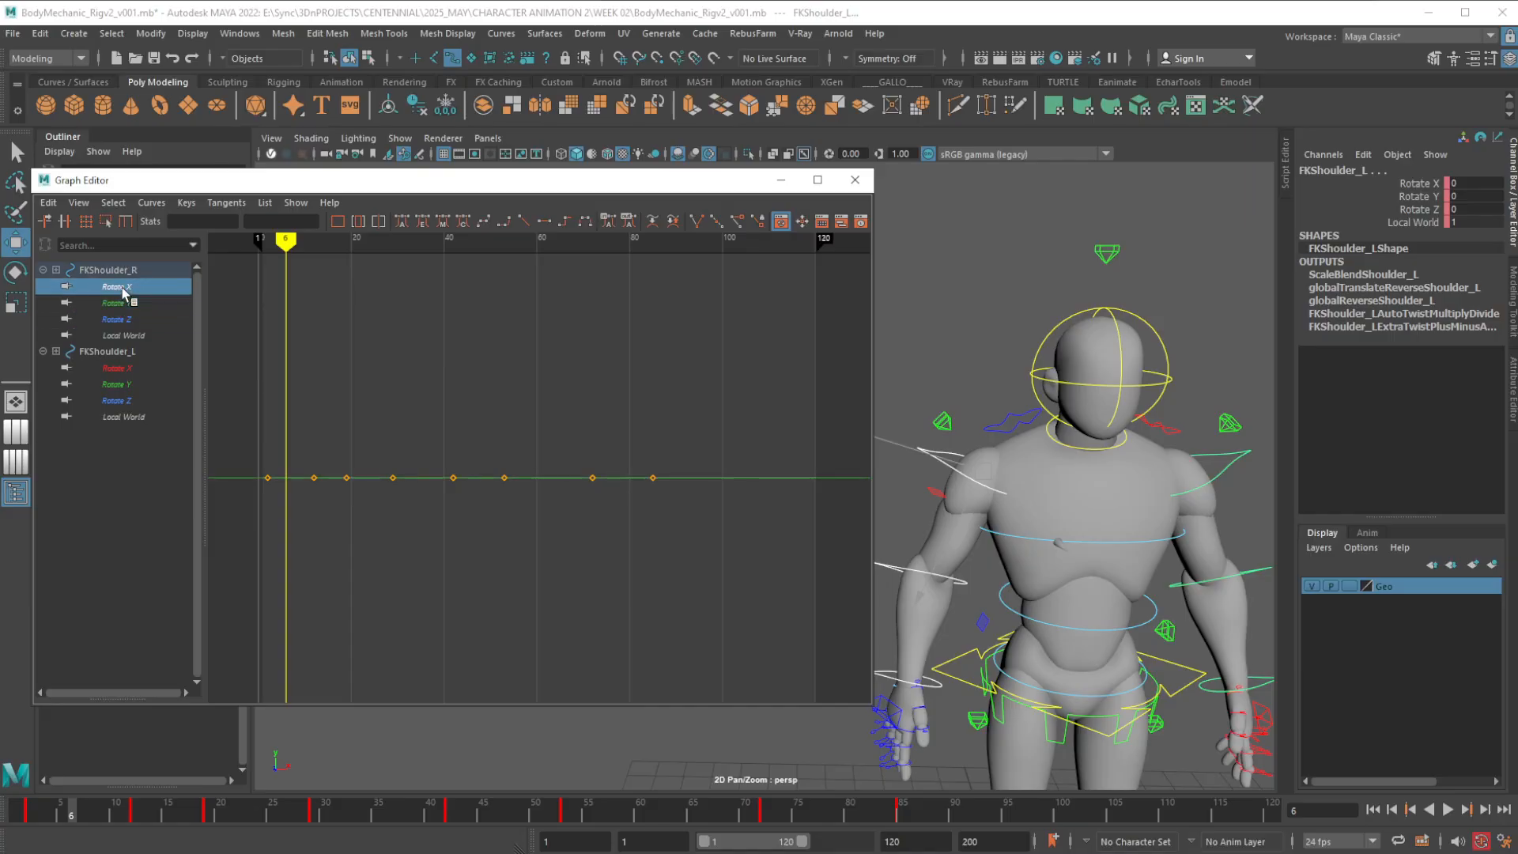
{"action": "left_click", "coordinate": [124, 320]}
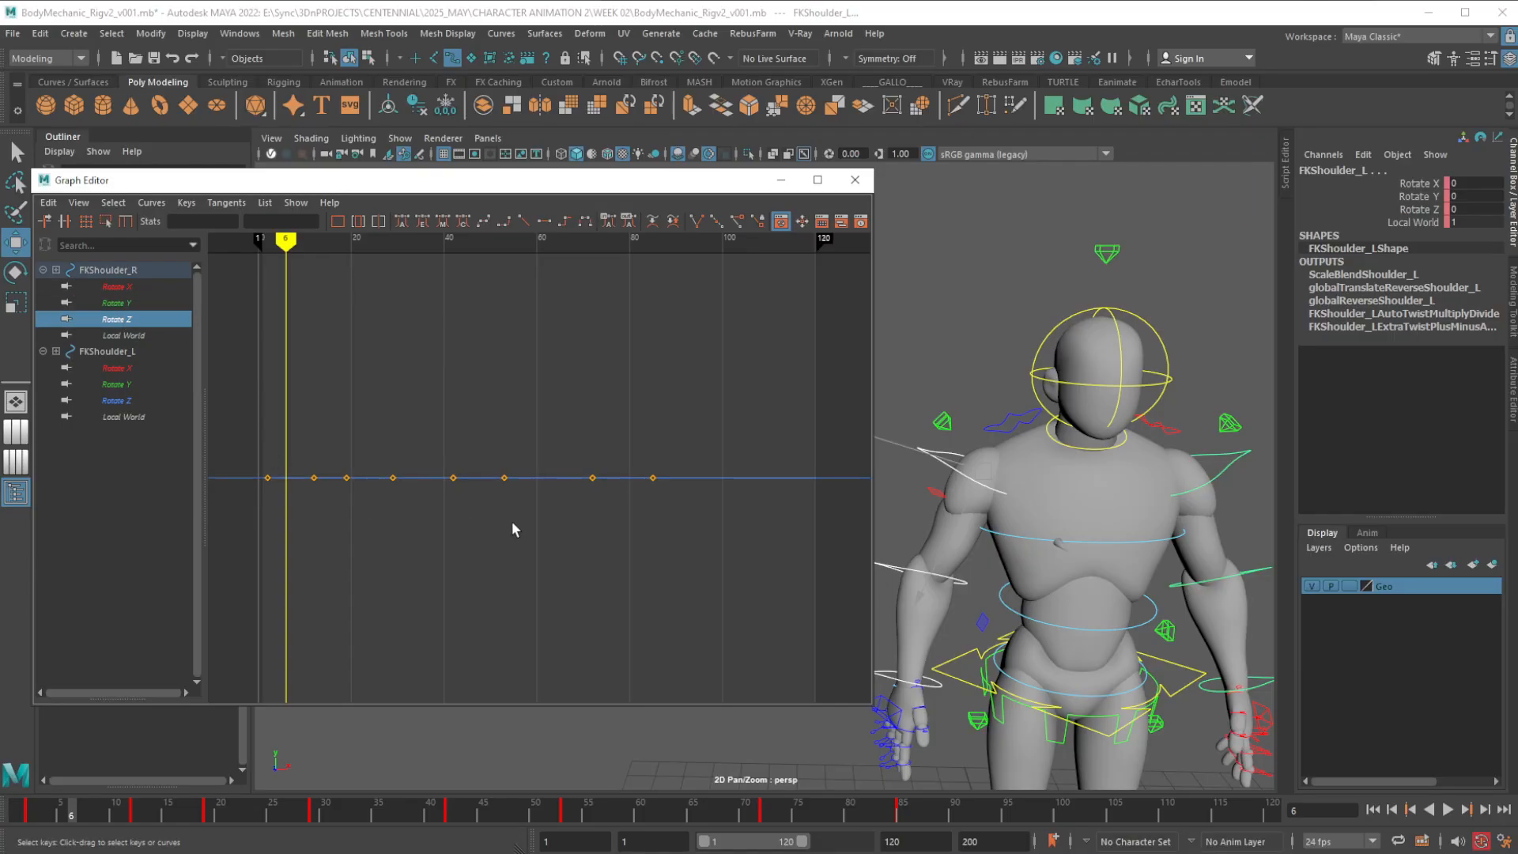
Delete the right FK shoulder's Local World keys from frame 12 to 85 and compare both shoulders' Local World curves
{"action": "left_click", "coordinate": [141, 336]}
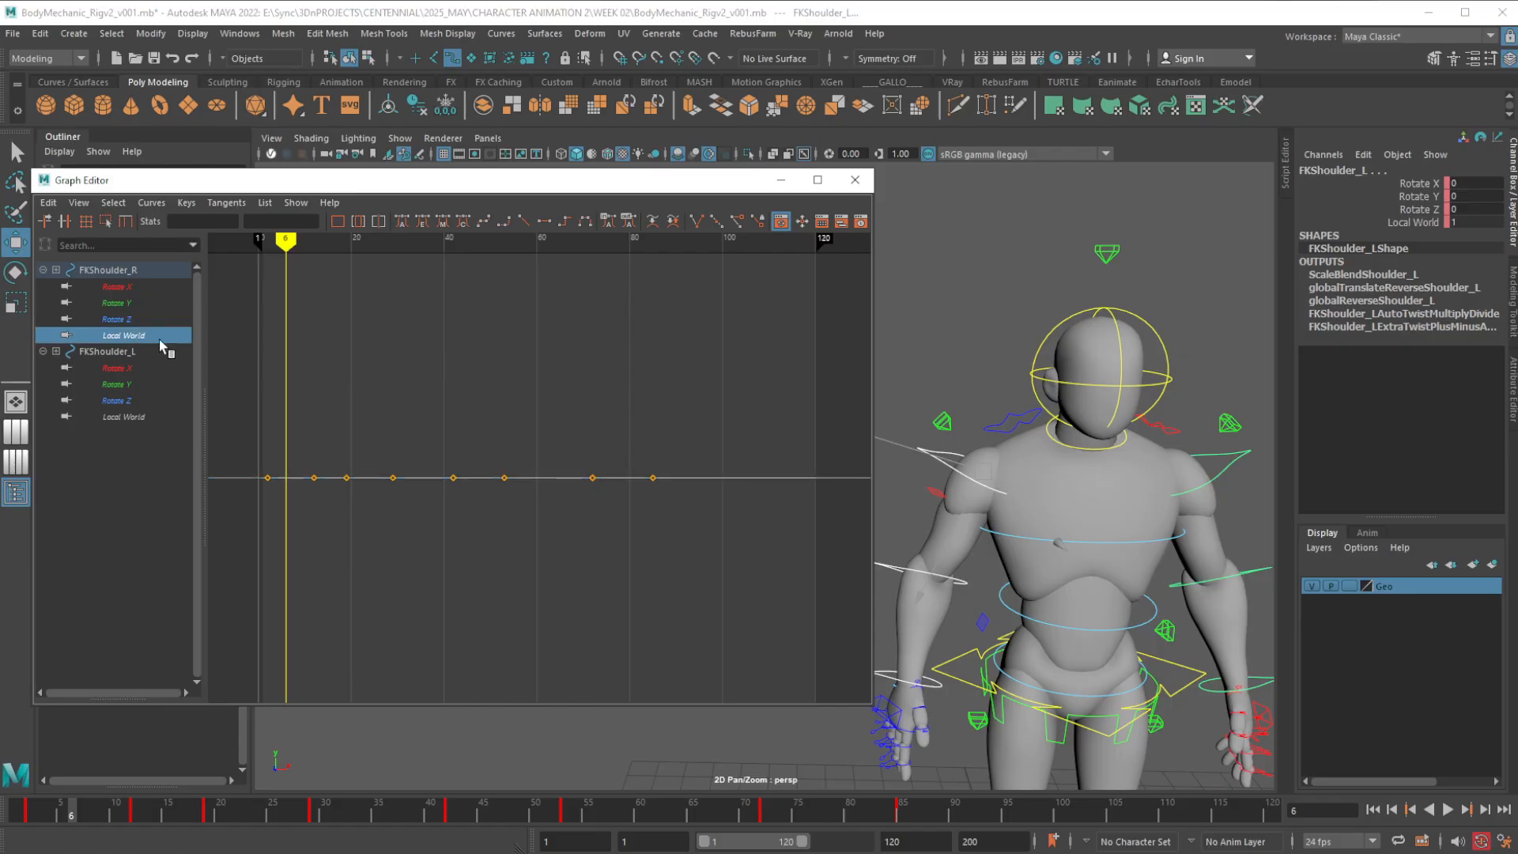
{"action": "left_click_drag", "start_coordinate": [299, 462], "coordinate": [685, 533]}
{"action": "key", "text": "Delete"}
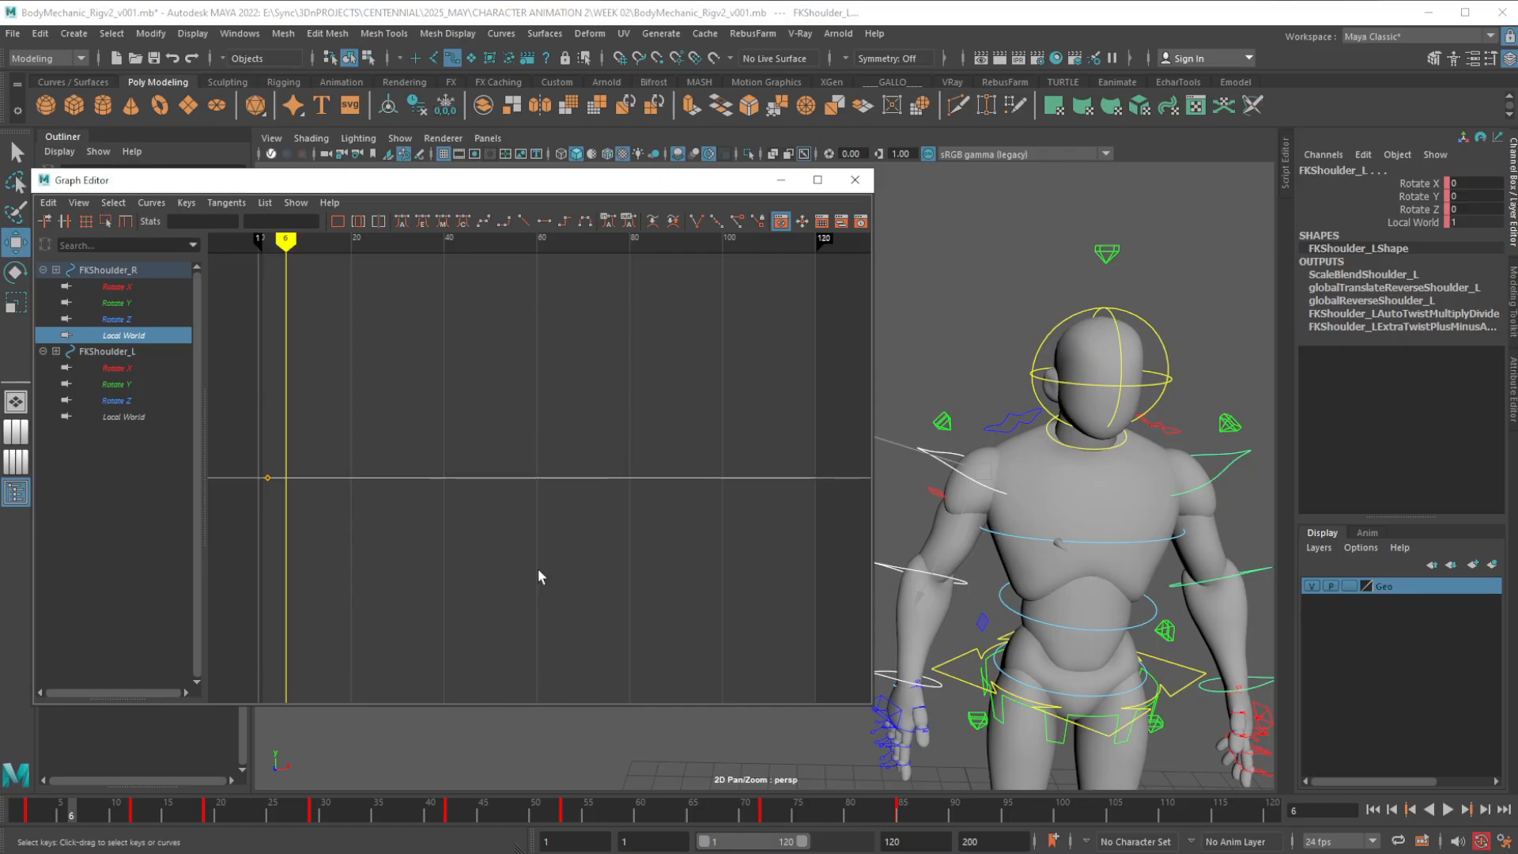
{"action": "left_click", "coordinate": [120, 416]}
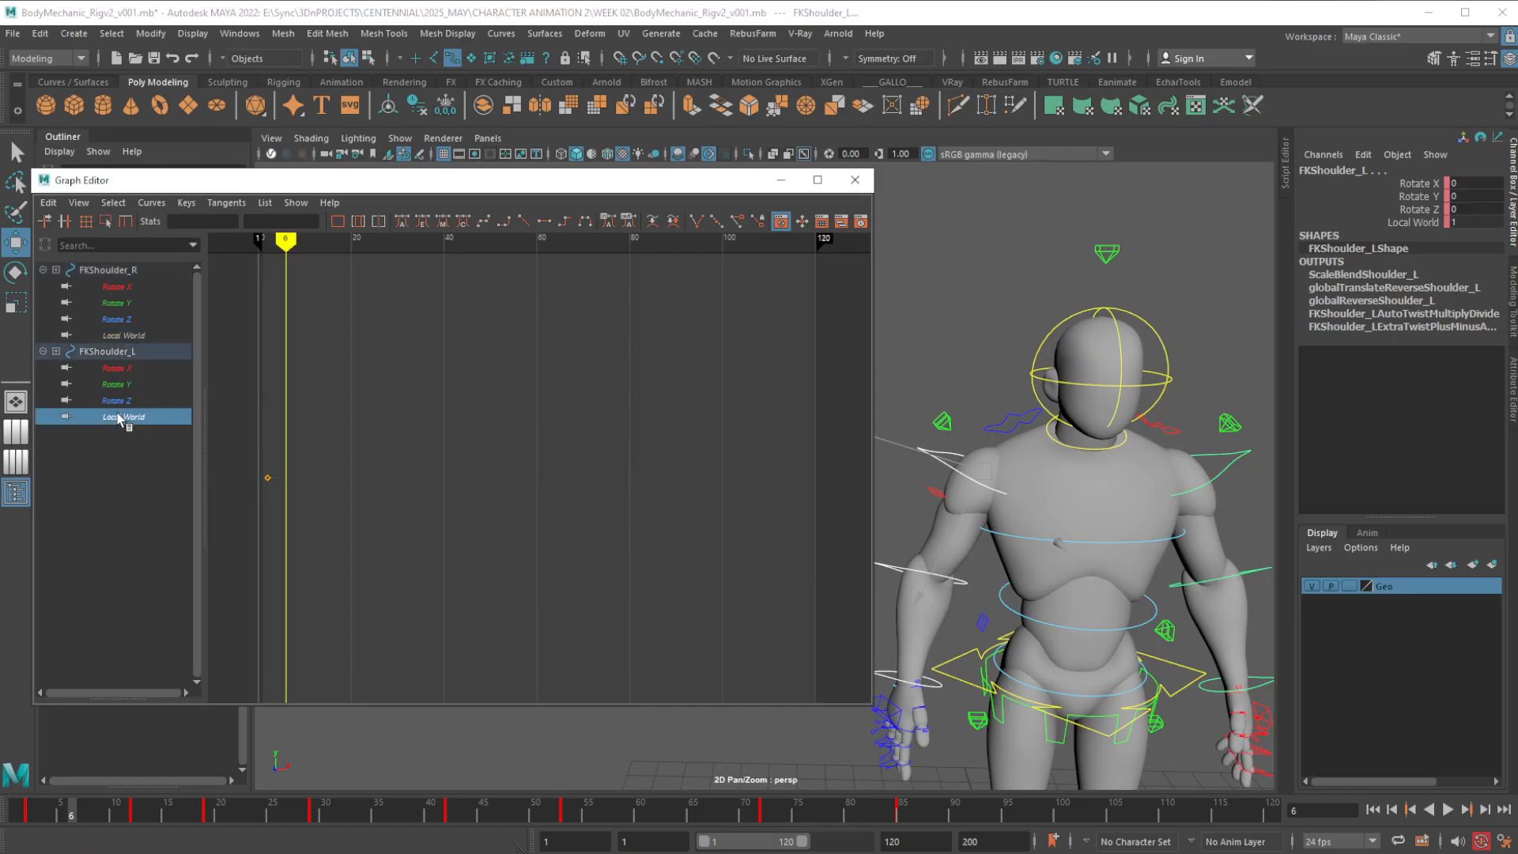
{"action": "left_click", "coordinate": [136, 336]}
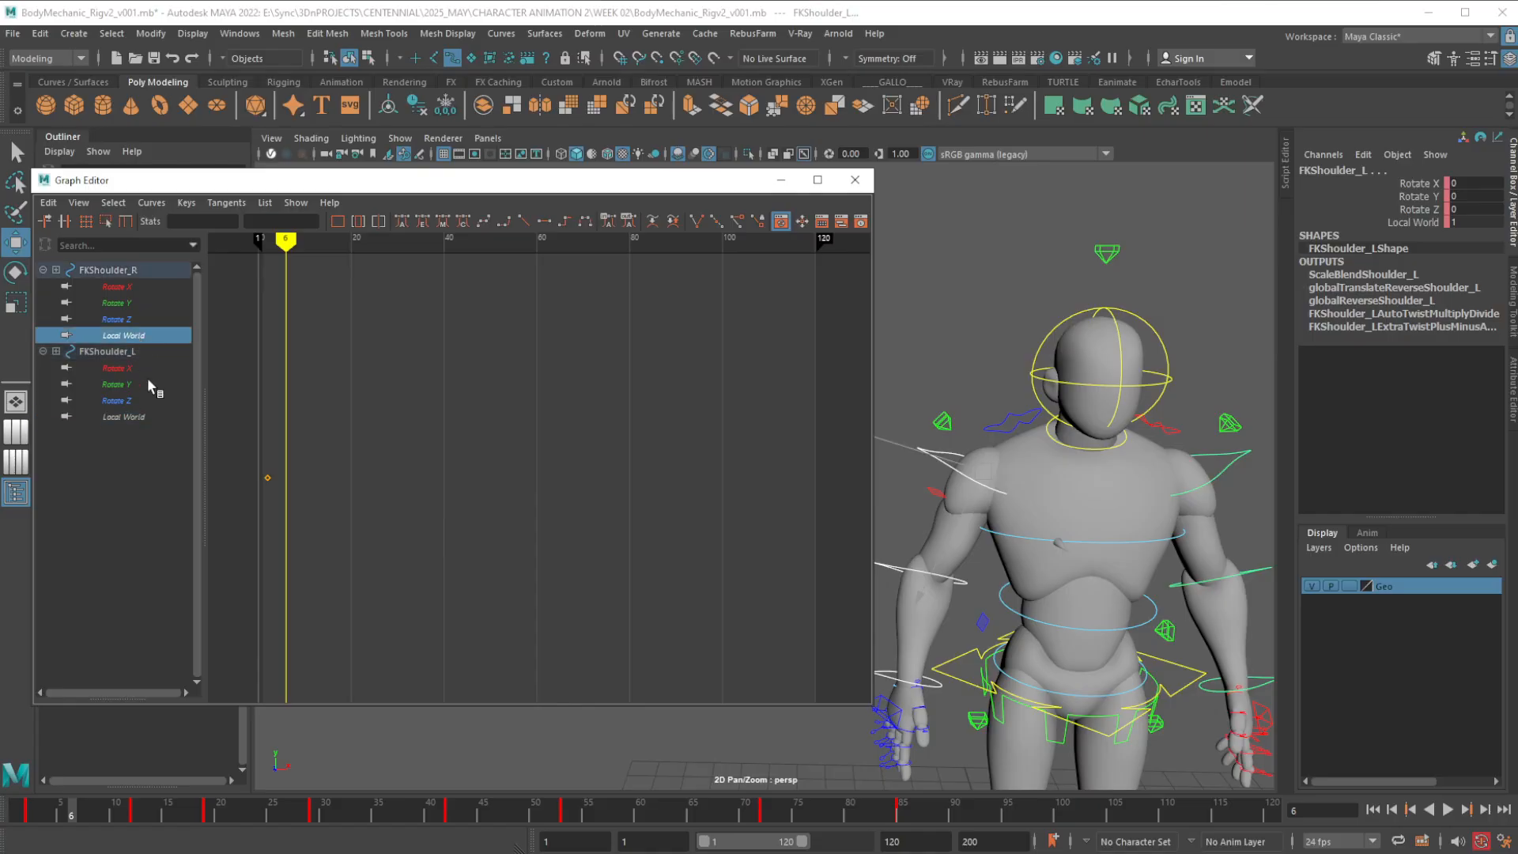
{"action": "left_click", "coordinate": [126, 417]}
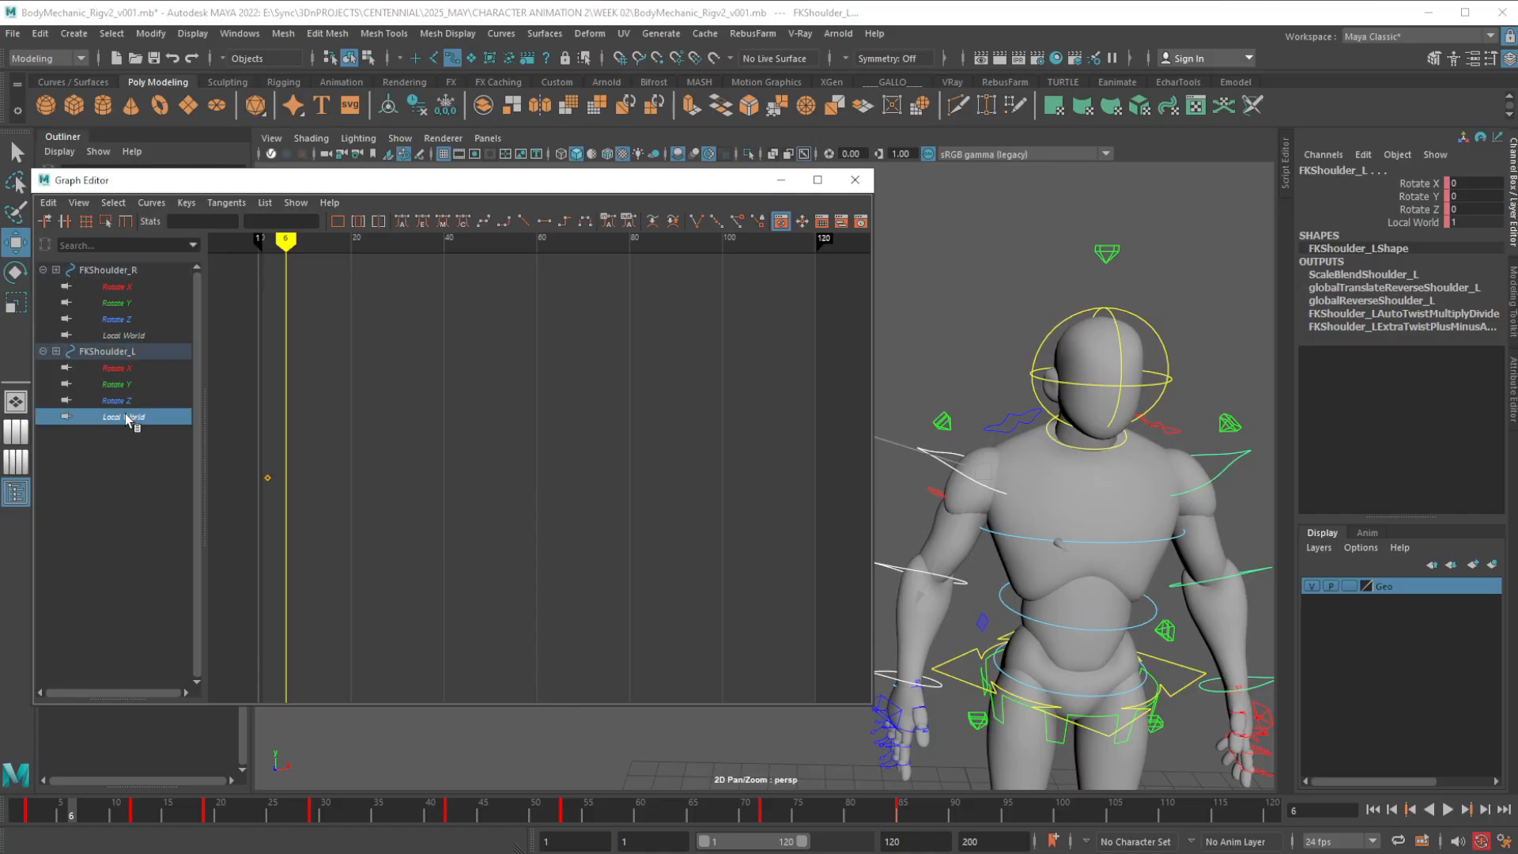
{"action": "left_click", "coordinate": [130, 336]}
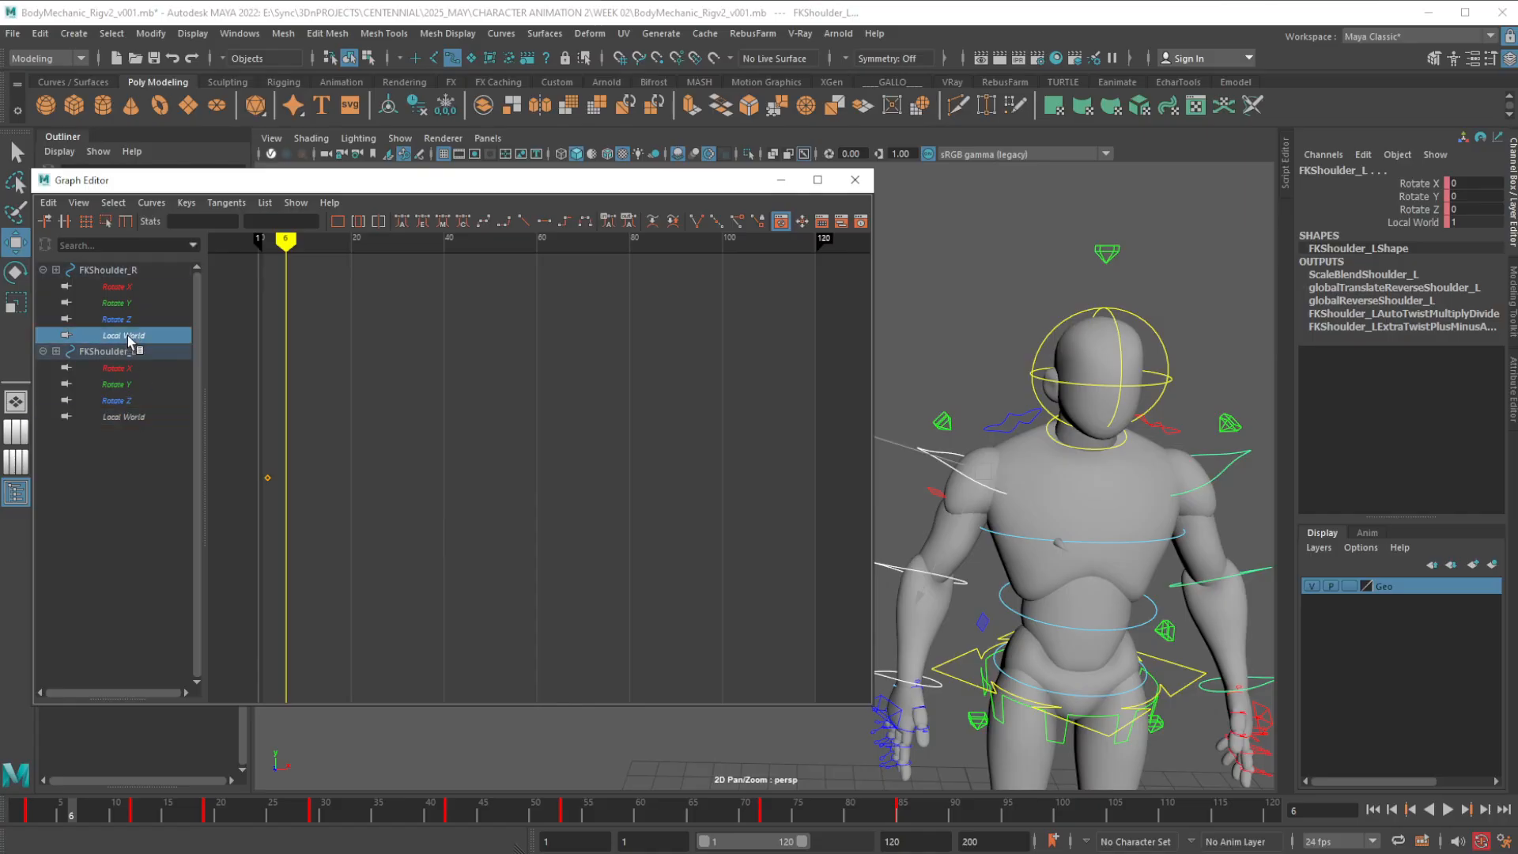
At frame 2, set Local World to 0 on the right FK shoulder control and on the left one
{"action": "left_click", "coordinate": [979, 484]}
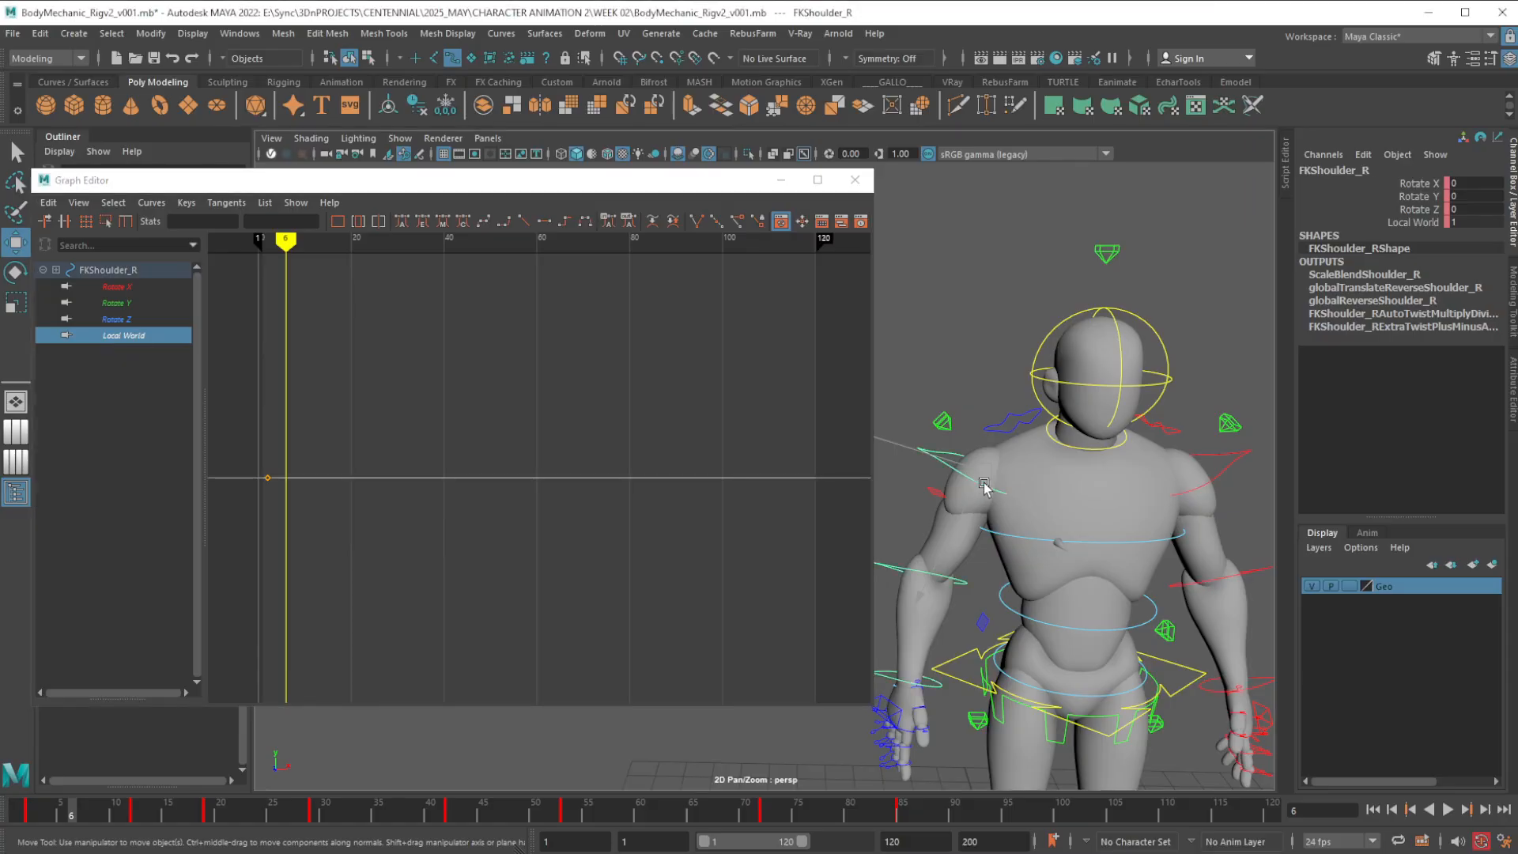
{"action": "left_click", "coordinate": [31, 817]}
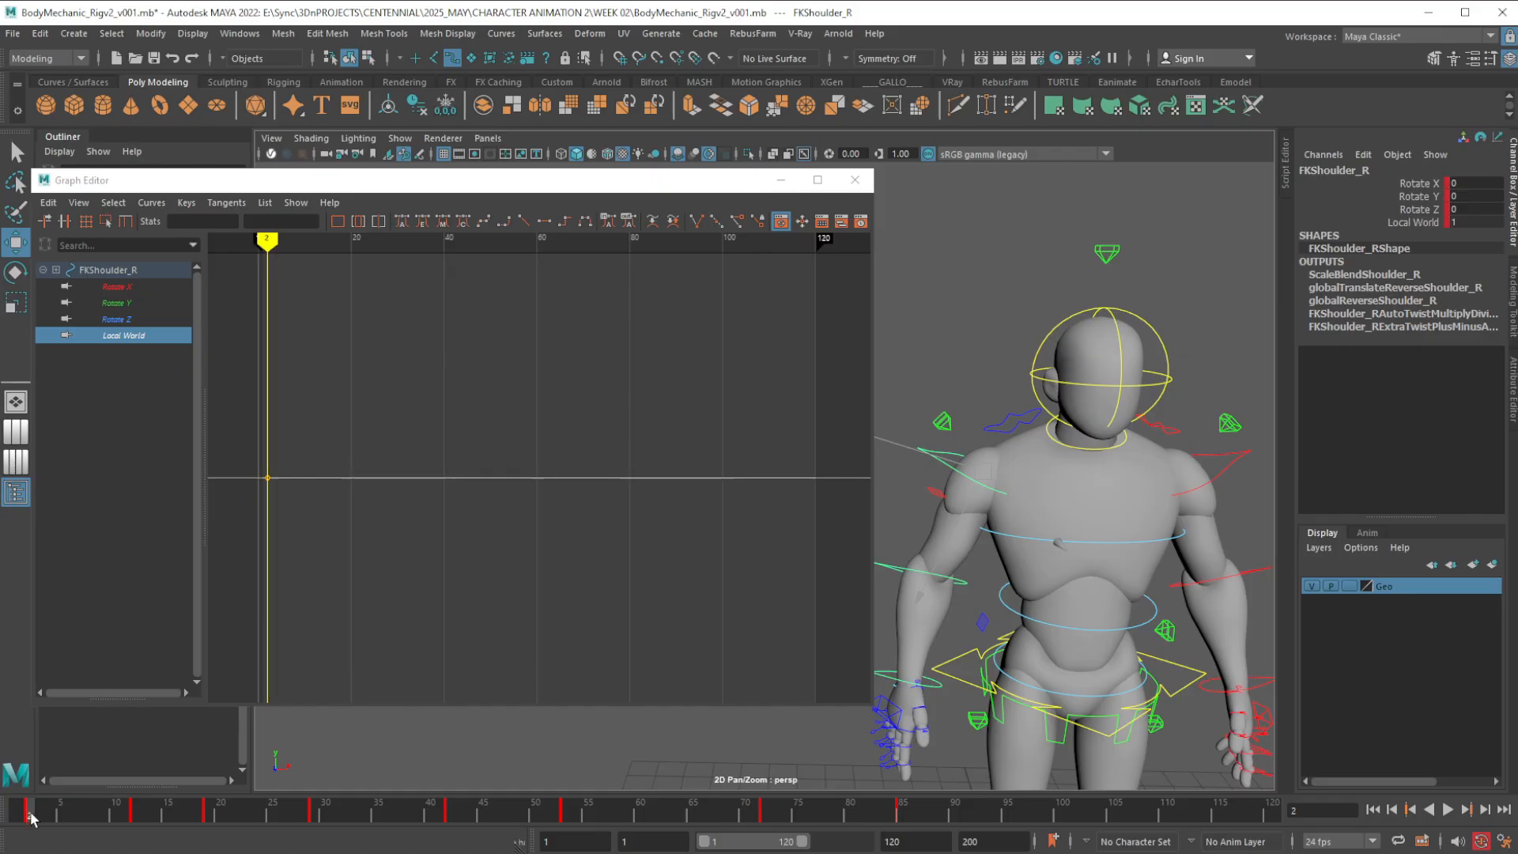
{"action": "double_click", "coordinate": [1465, 223]}
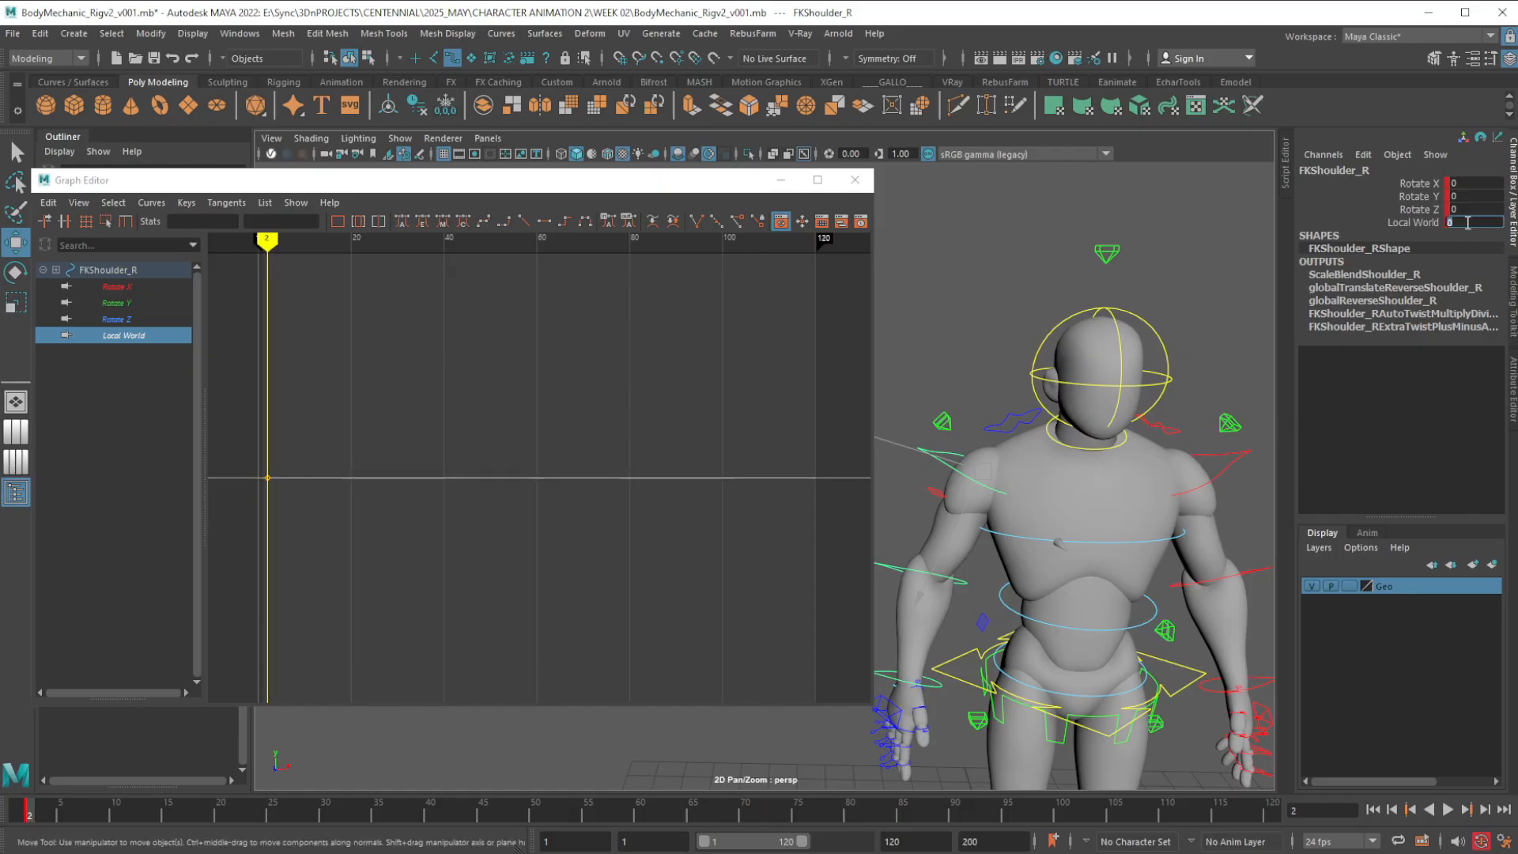
{"action": "type", "text": "0"}
{"action": "left_click", "coordinate": [1223, 475]}
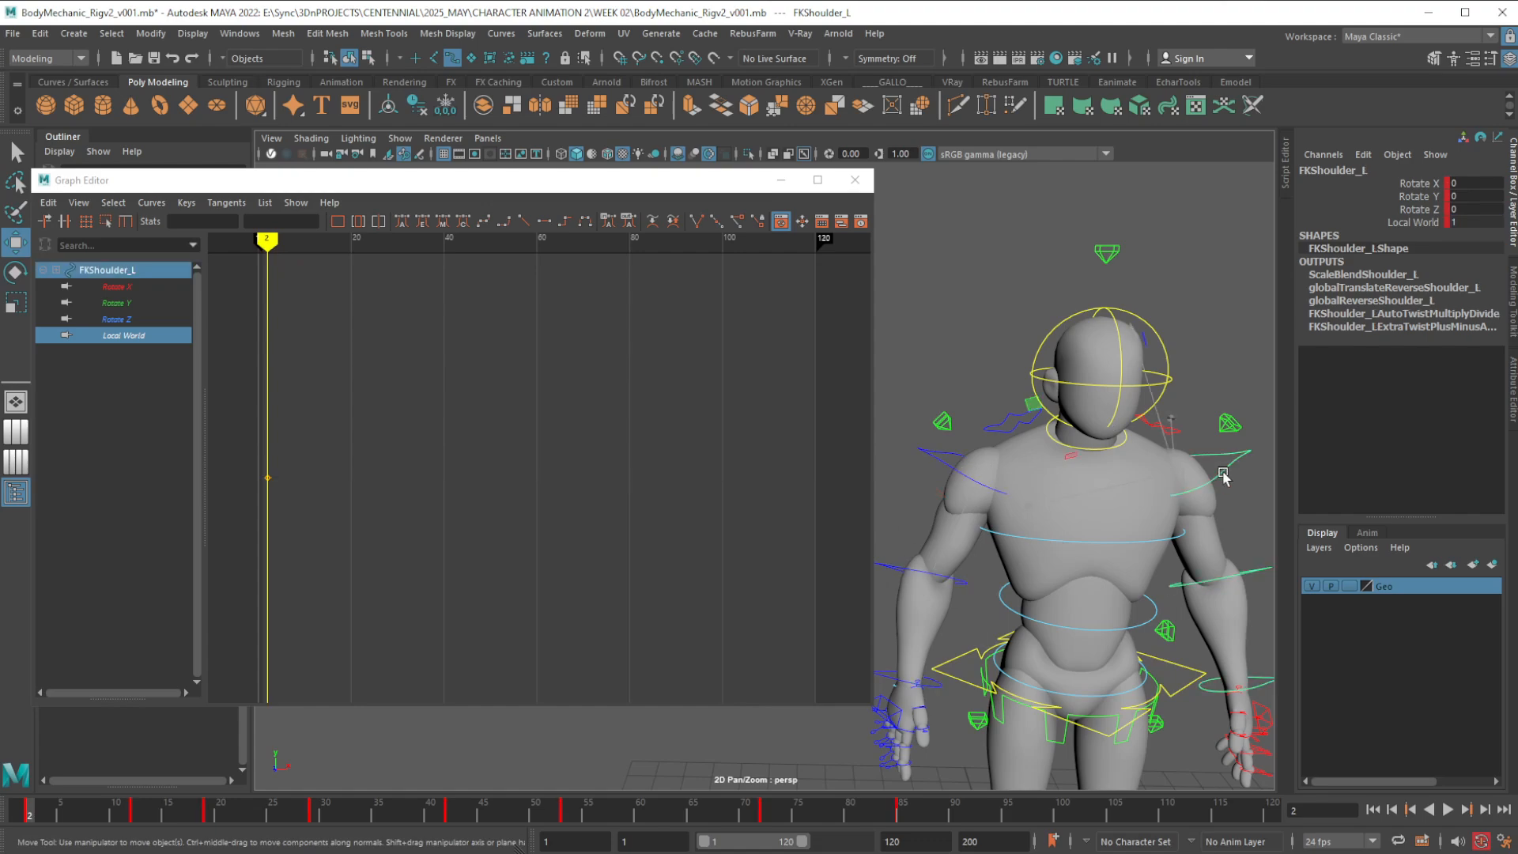
{"action": "double_click", "coordinate": [1472, 225]}
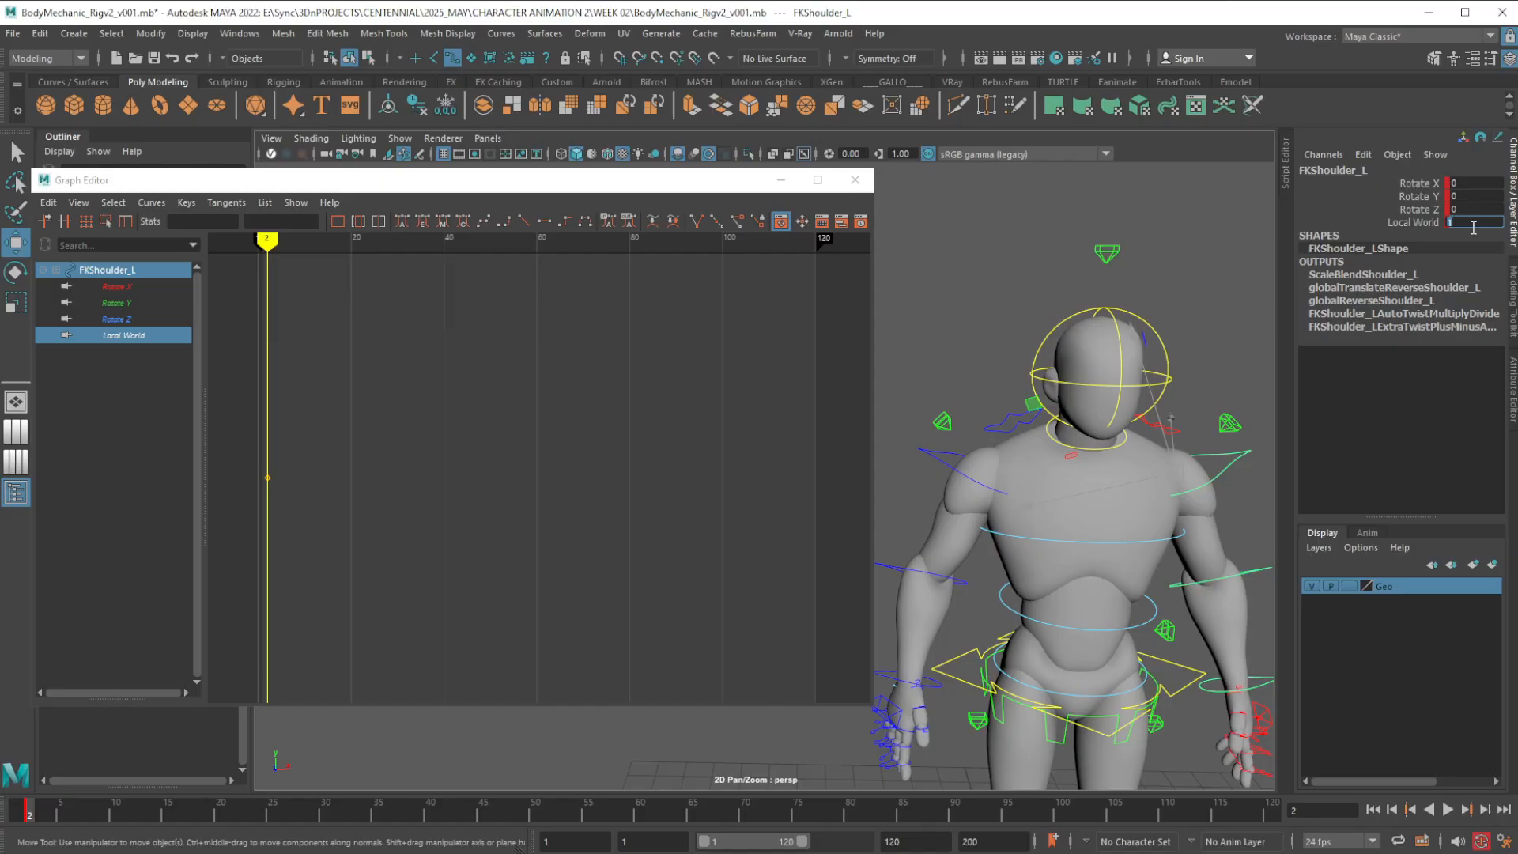
{"action": "type", "text": "0"}
Examine the Rotate X, Y, Z and Local World curves of the left FK shoulder, followed by those of the right one
{"action": "left_click", "coordinate": [113, 406]}
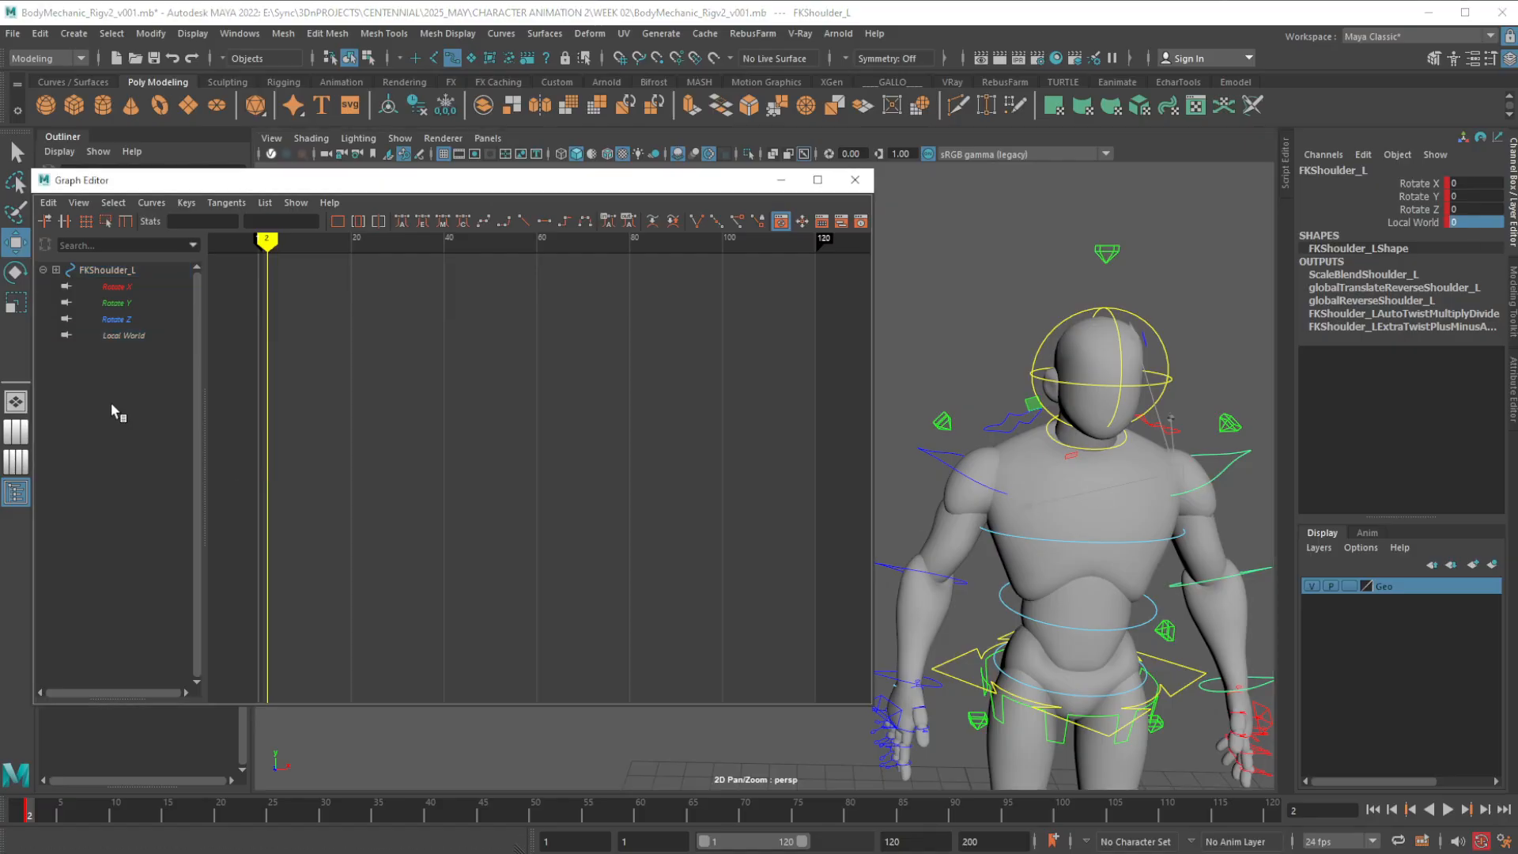
{"action": "left_click", "coordinate": [130, 335]}
{"action": "left_click", "coordinate": [130, 319]}
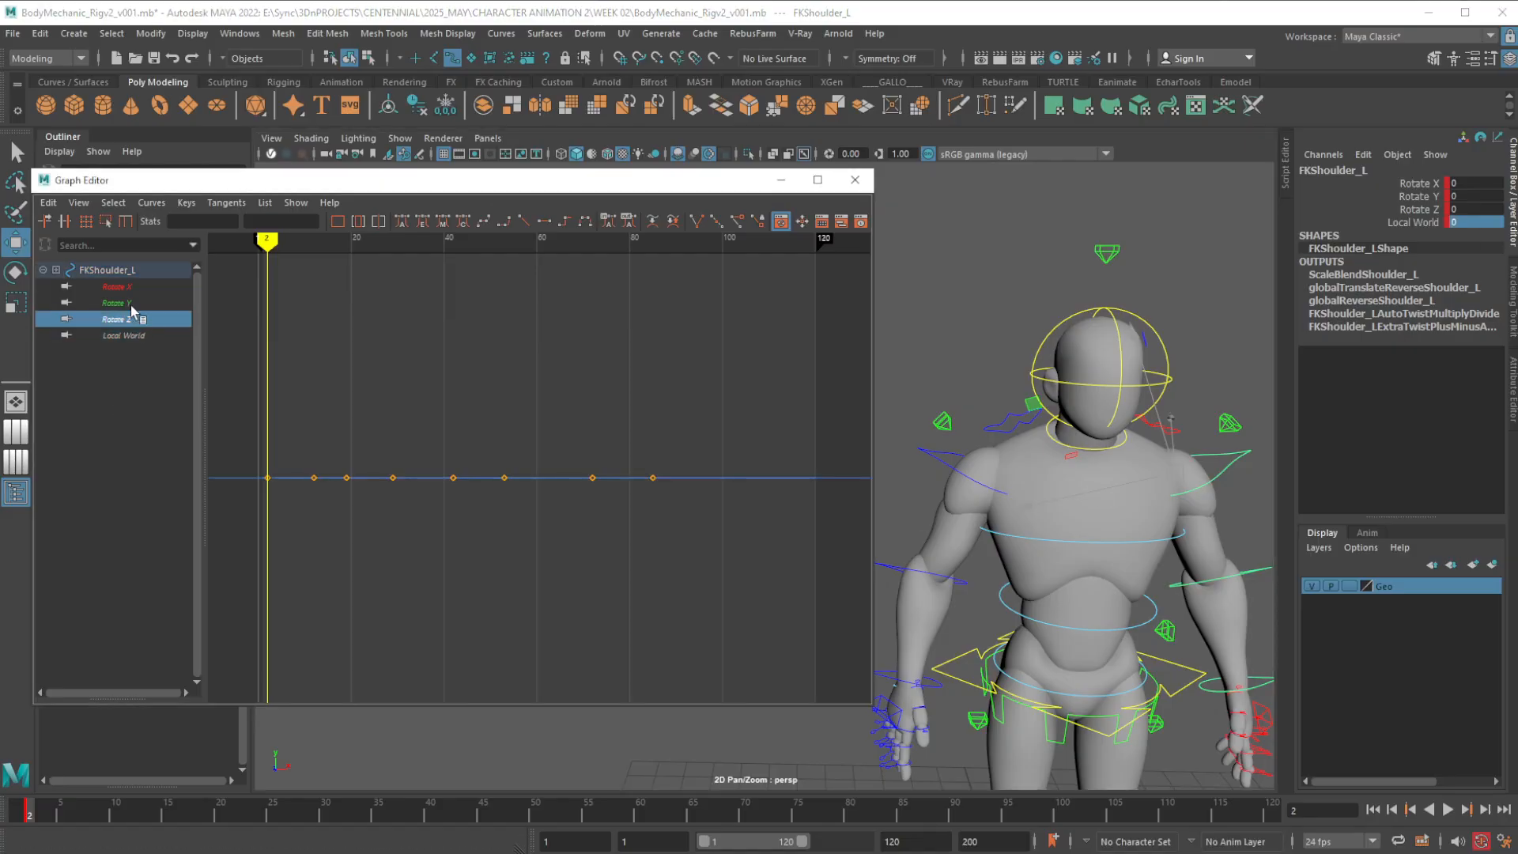
{"action": "left_click", "coordinate": [132, 303]}
{"action": "left_click", "coordinate": [131, 288]}
{"action": "left_click", "coordinate": [131, 305]}
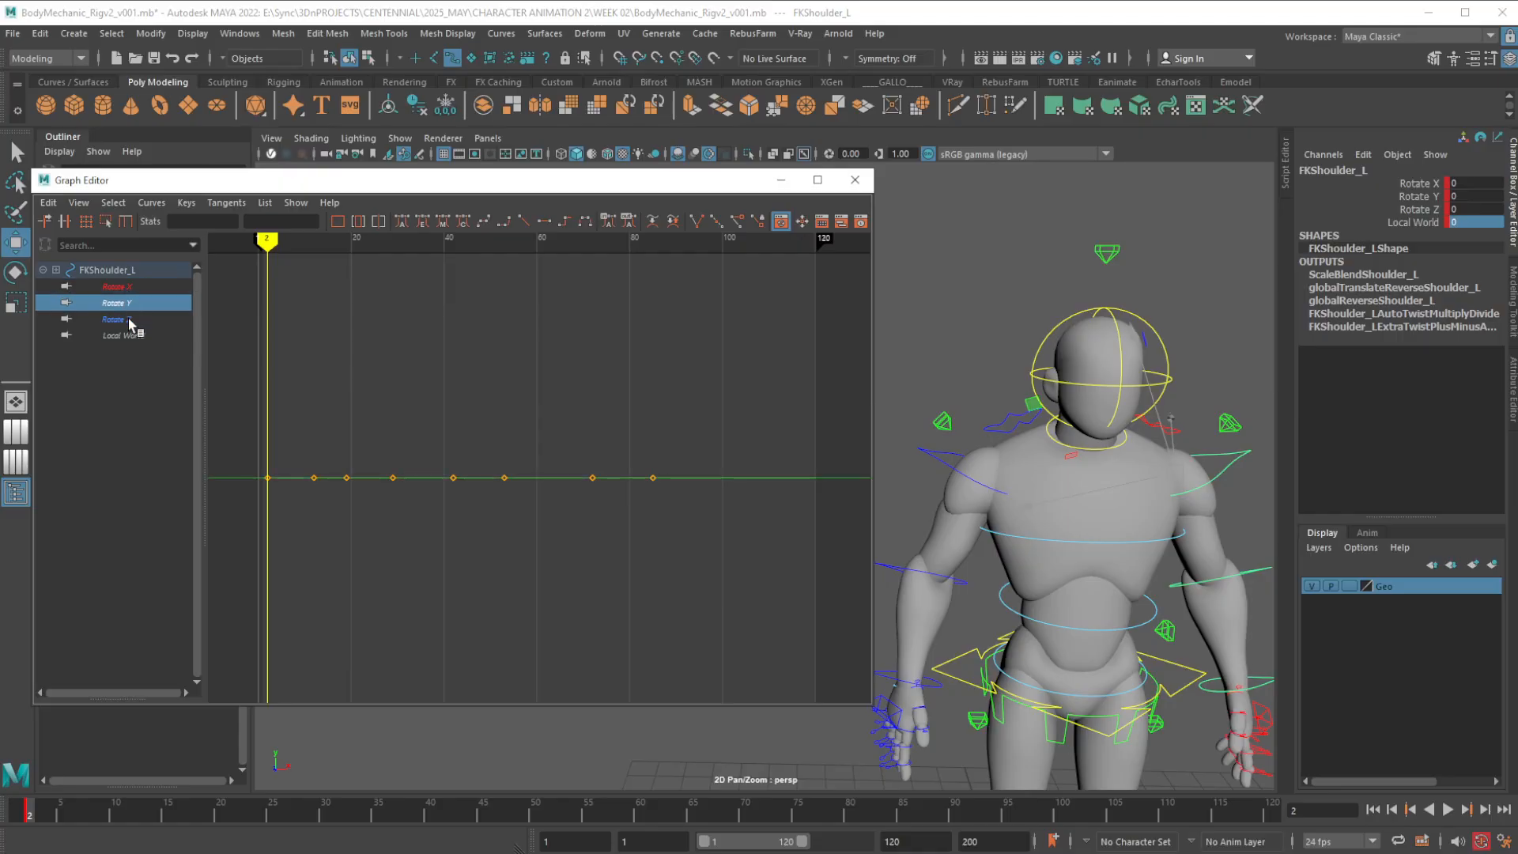
{"action": "left_click", "coordinate": [132, 320]}
{"action": "left_click", "coordinate": [128, 336]}
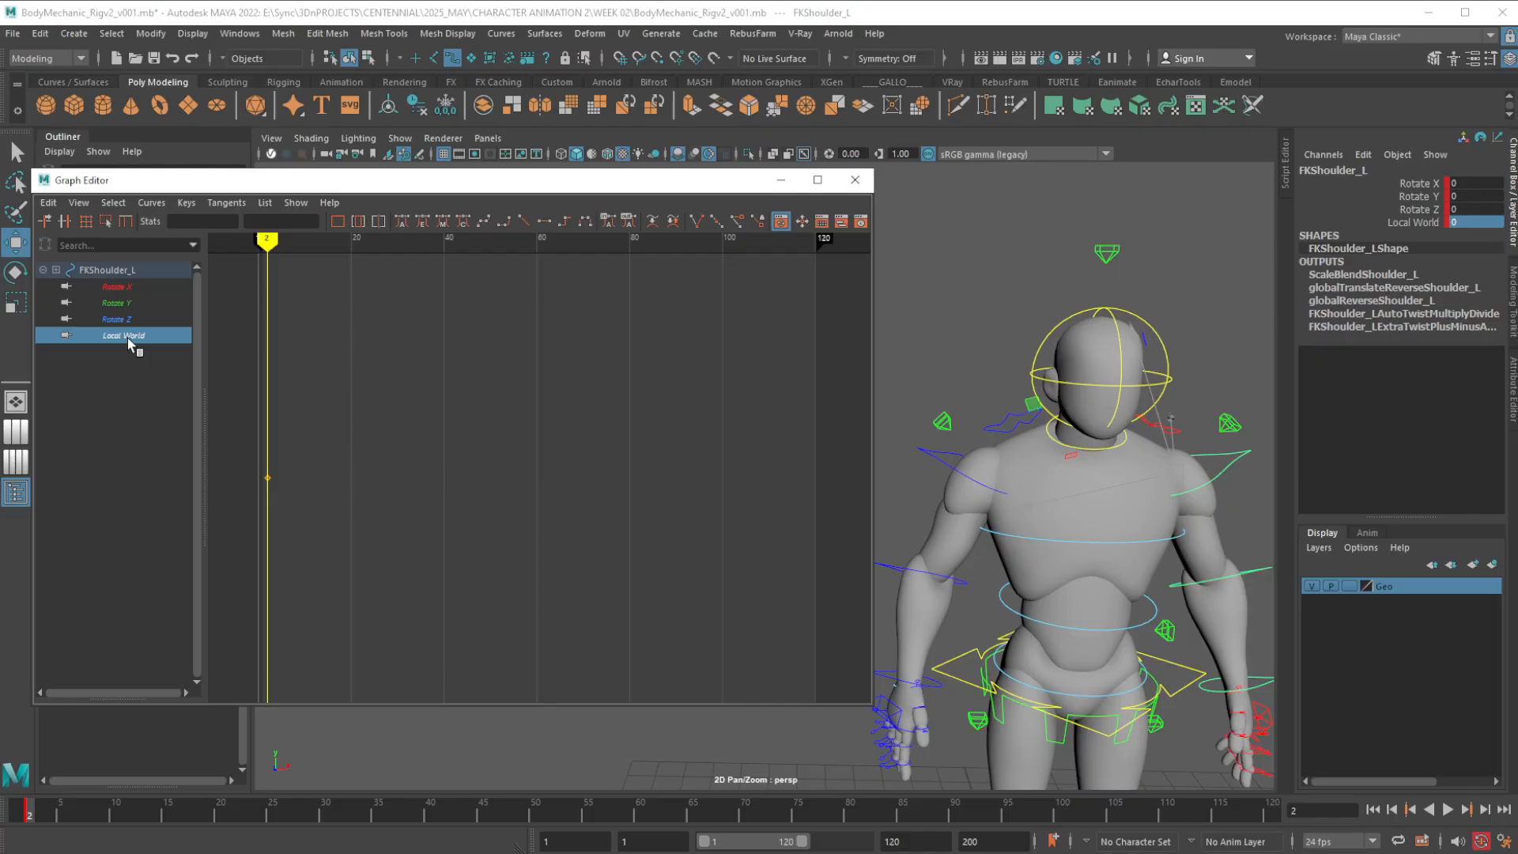
{"action": "left_click", "coordinate": [949, 465]}
{"action": "left_click", "coordinate": [126, 287]}
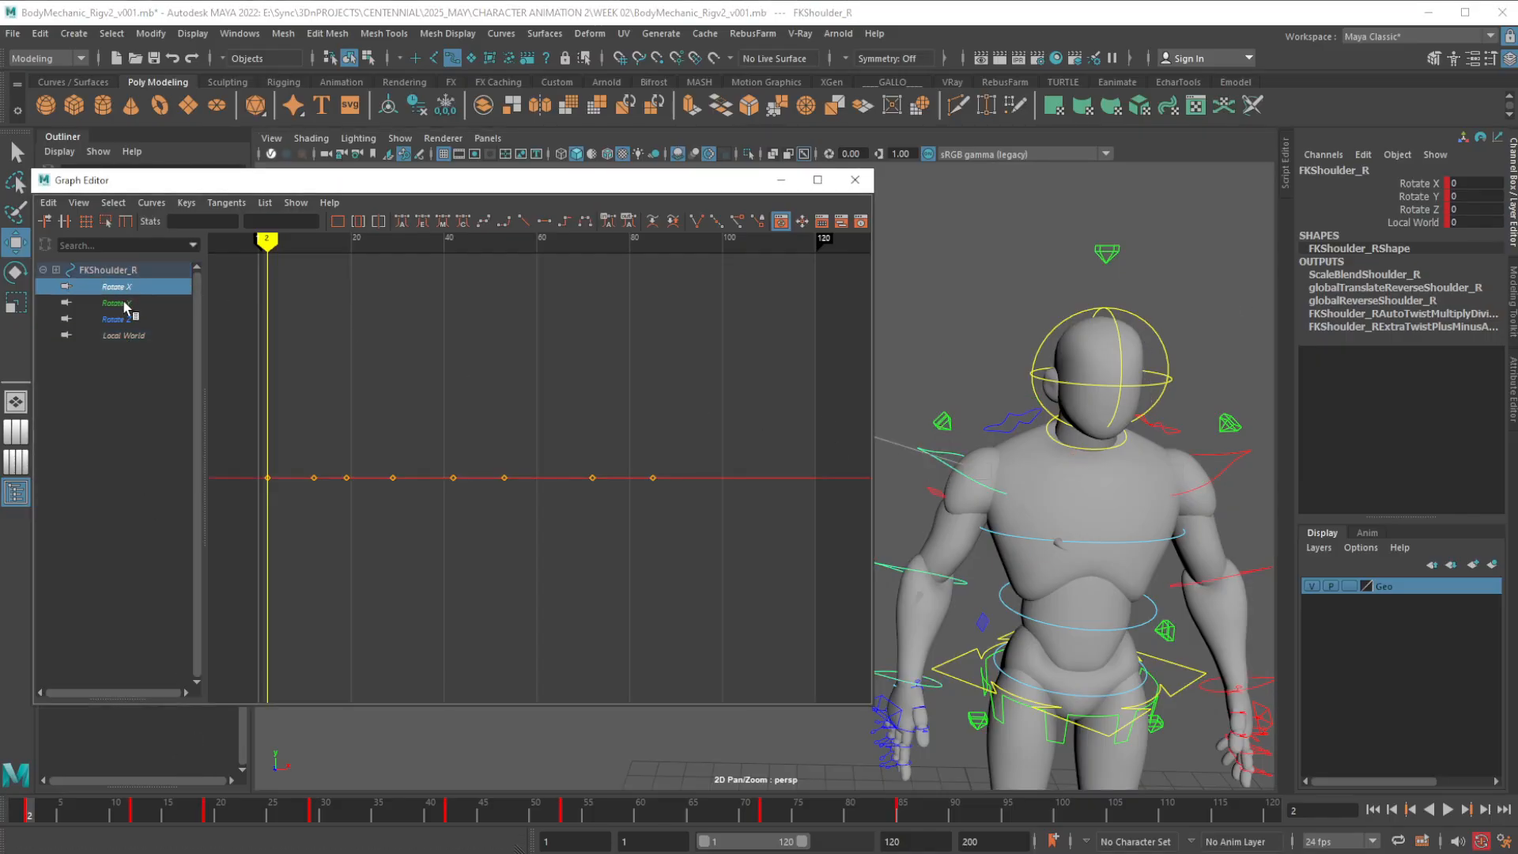
{"action": "left_click", "coordinate": [127, 305]}
{"action": "left_click", "coordinate": [129, 321]}
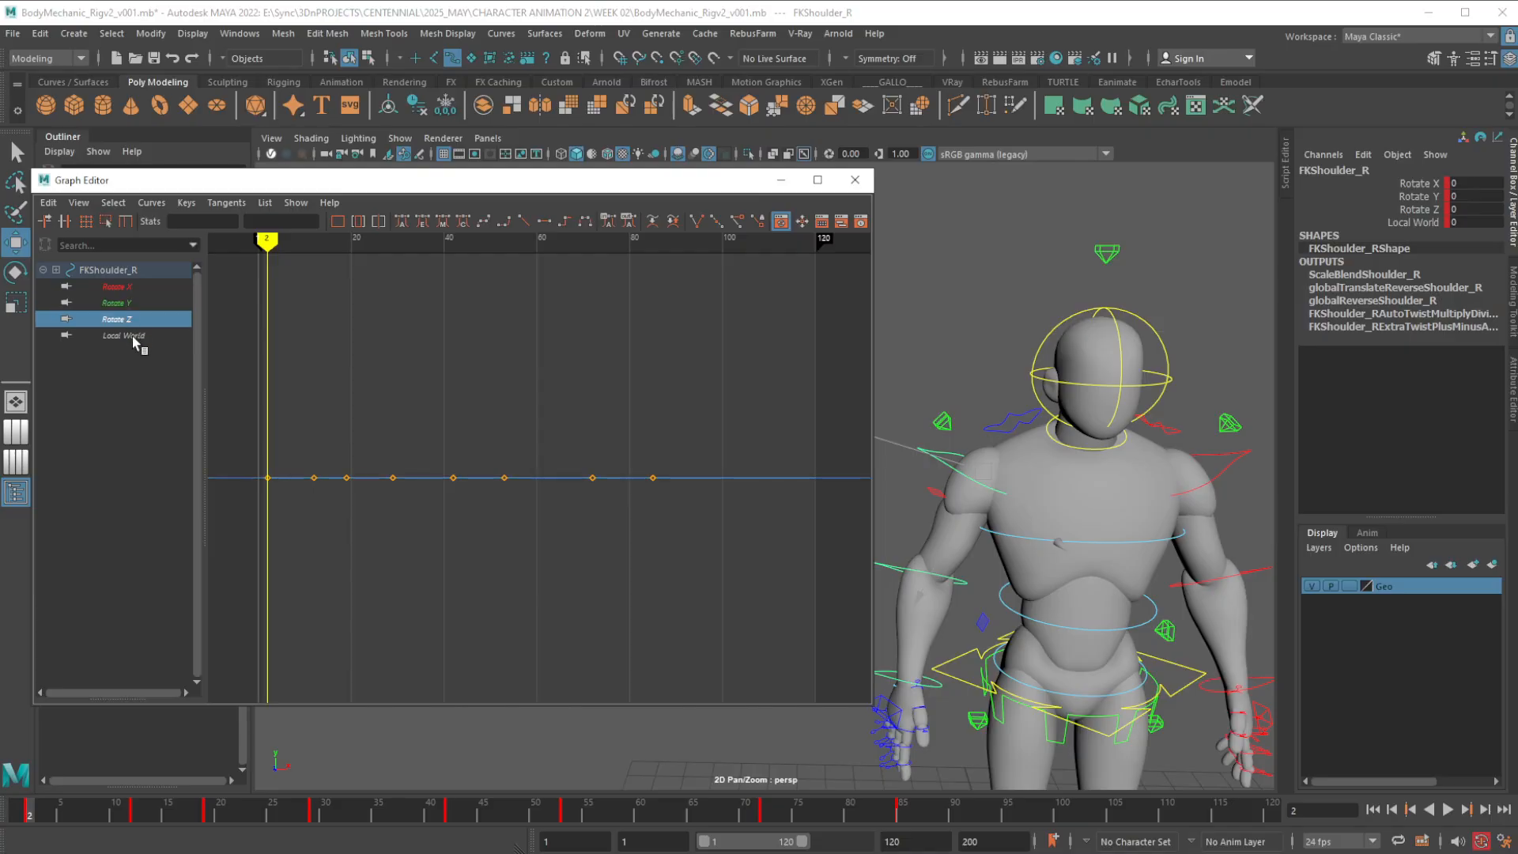
{"action": "left_click", "coordinate": [134, 339]}
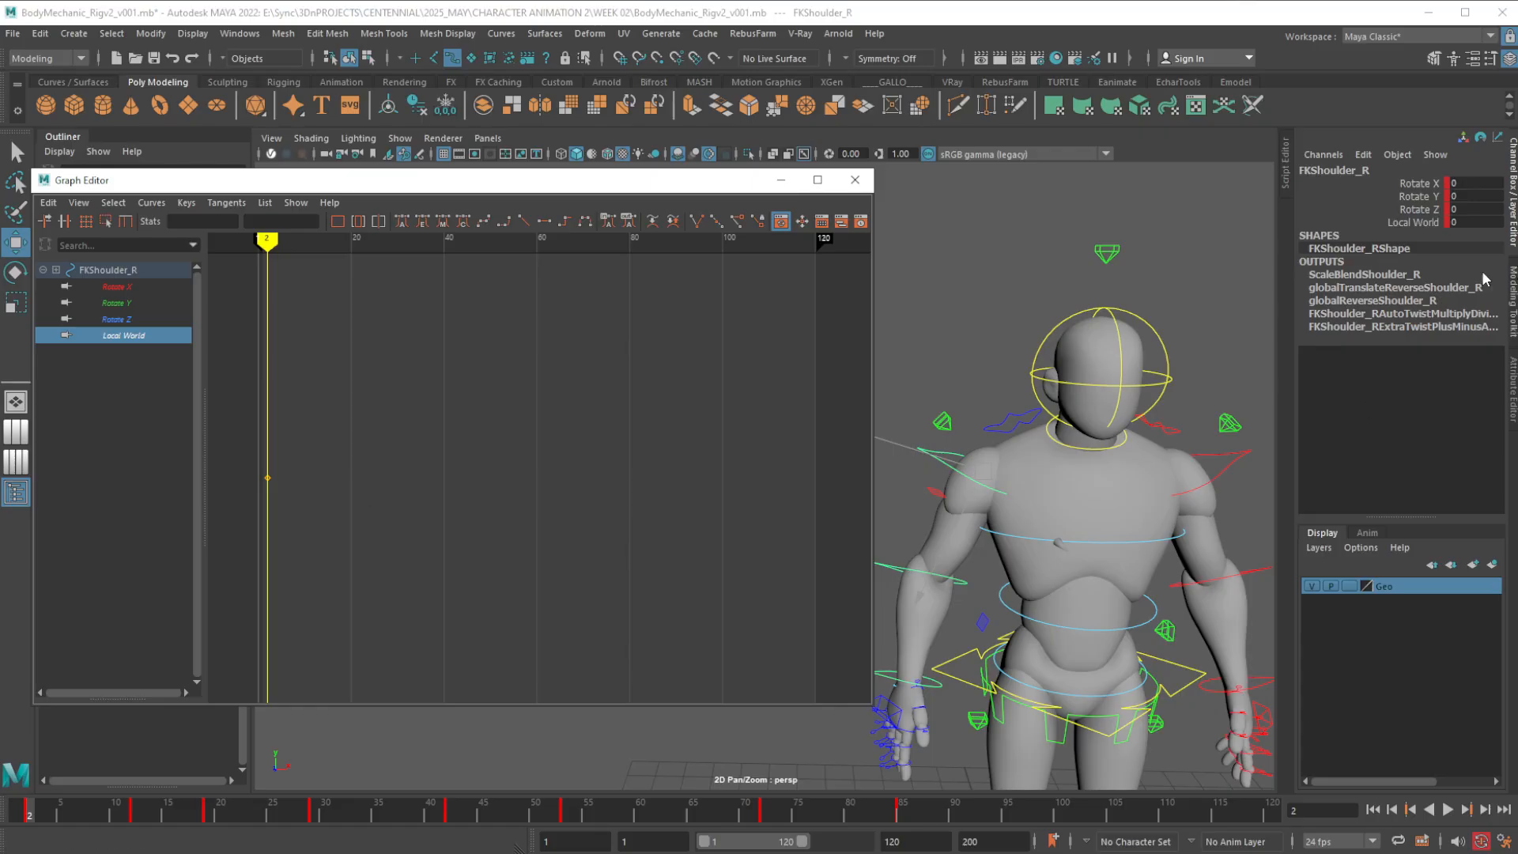
Compare the keys on the right FK shoulder's rotation channels with those on its Local World channel
{"action": "left_click", "coordinate": [1415, 209]}
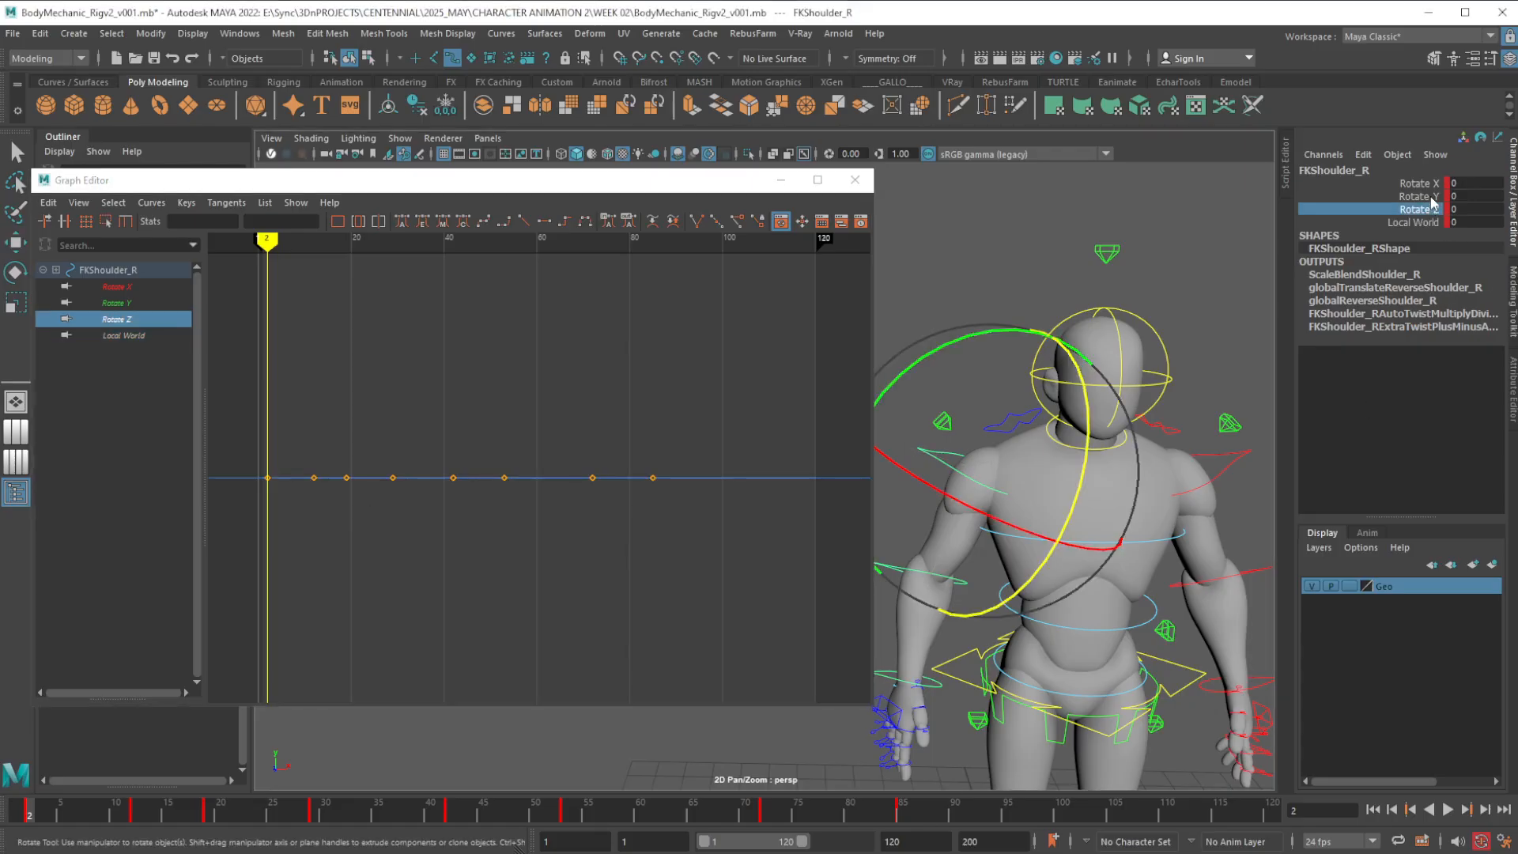
{"action": "left_click", "coordinate": [1433, 196]}
{"action": "left_click", "coordinate": [1435, 184]}
{"action": "left_click", "coordinate": [1433, 196]}
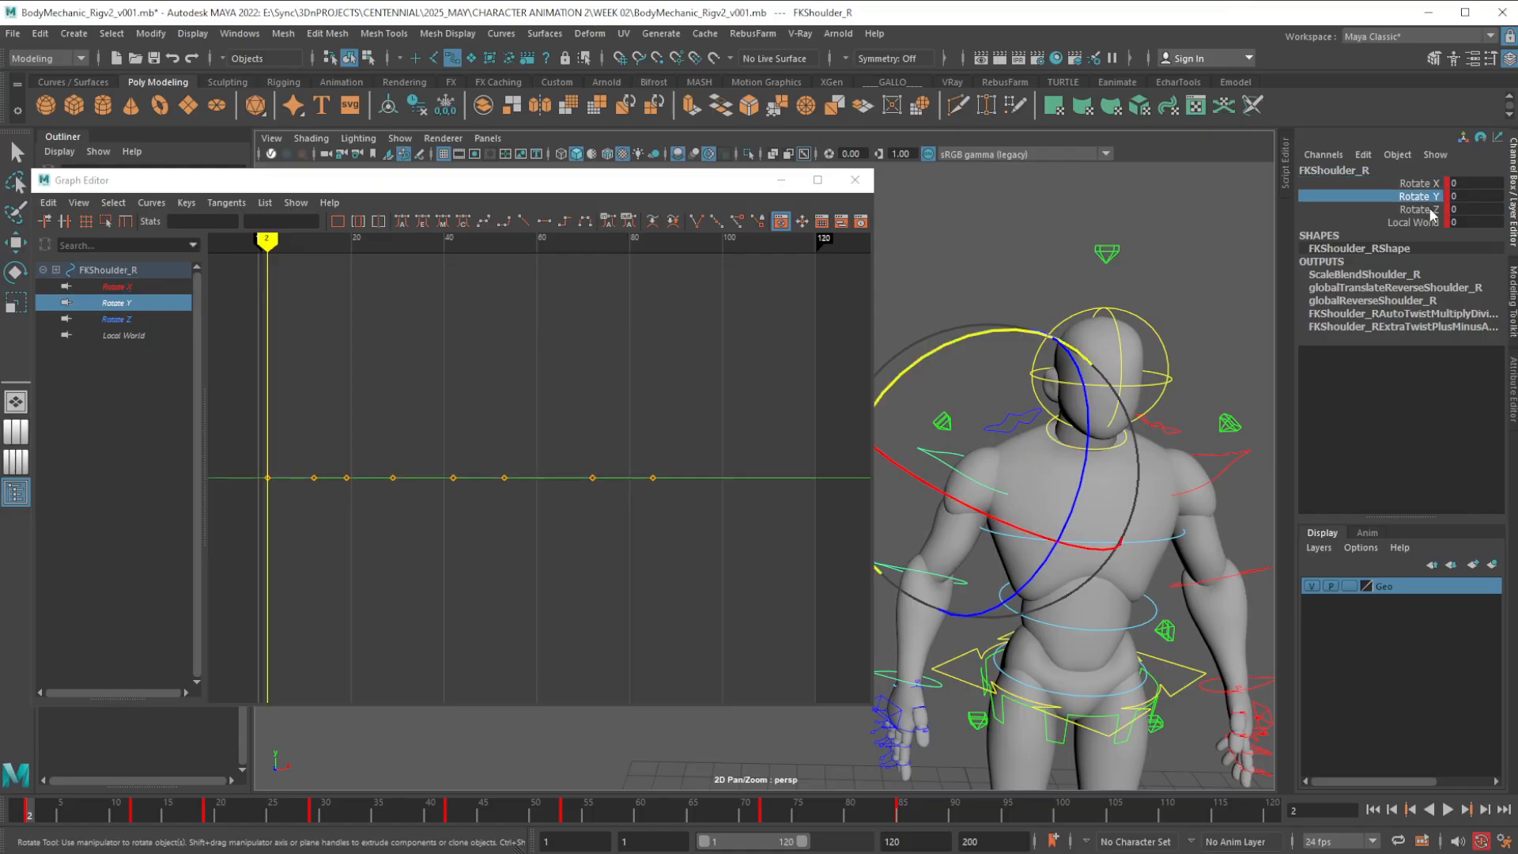
{"action": "left_click", "coordinate": [1434, 208]}
{"action": "left_click", "coordinate": [1435, 222]}
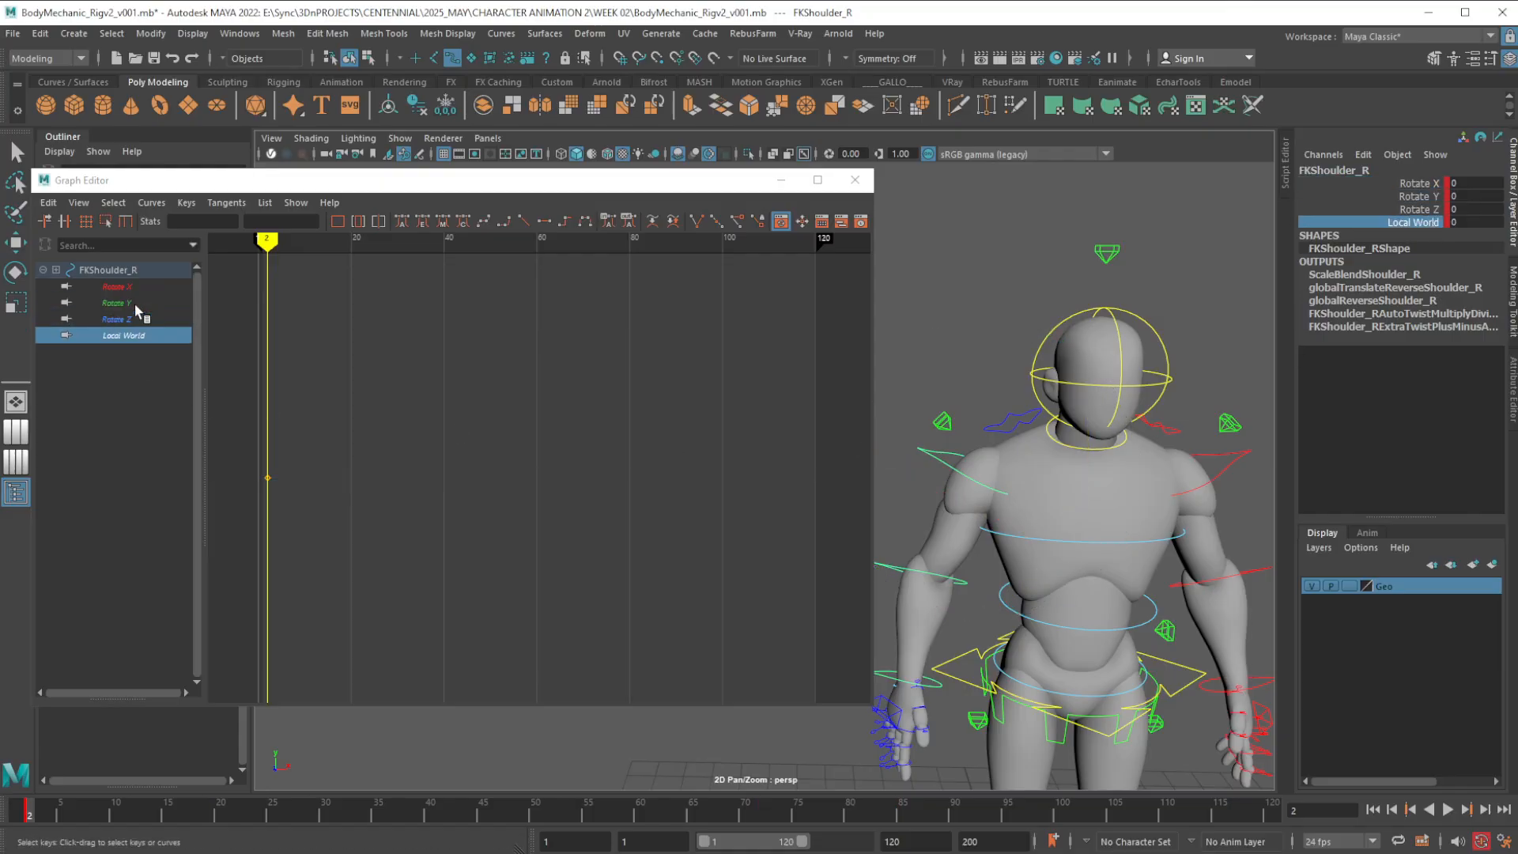
{"action": "left_click", "coordinate": [1428, 210]}
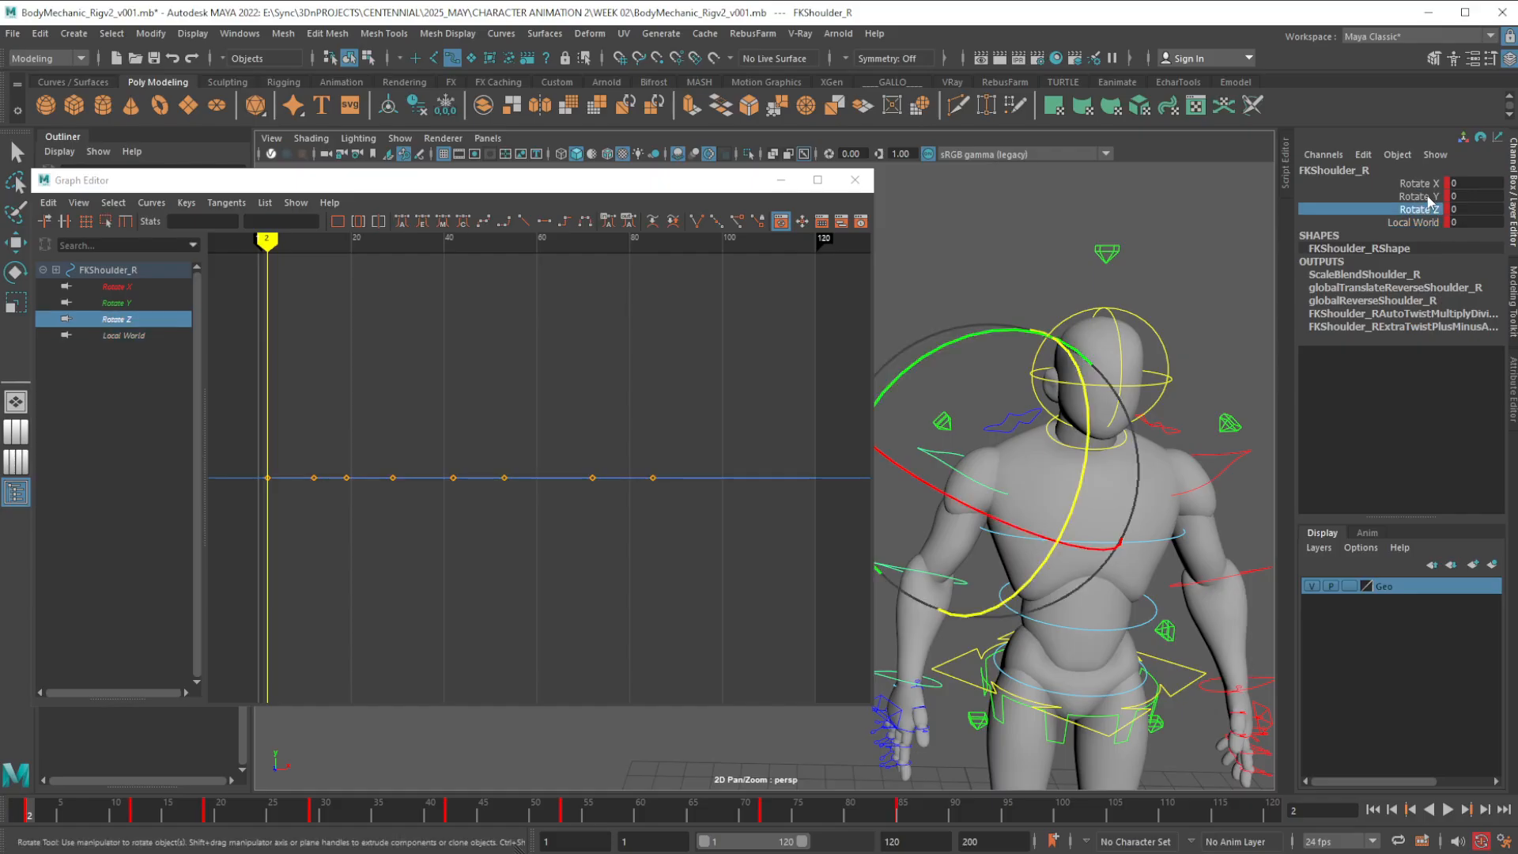
{"action": "left_click", "coordinate": [1432, 196]}
{"action": "left_click", "coordinate": [1432, 183]}
{"action": "left_click", "coordinate": [1431, 196]}
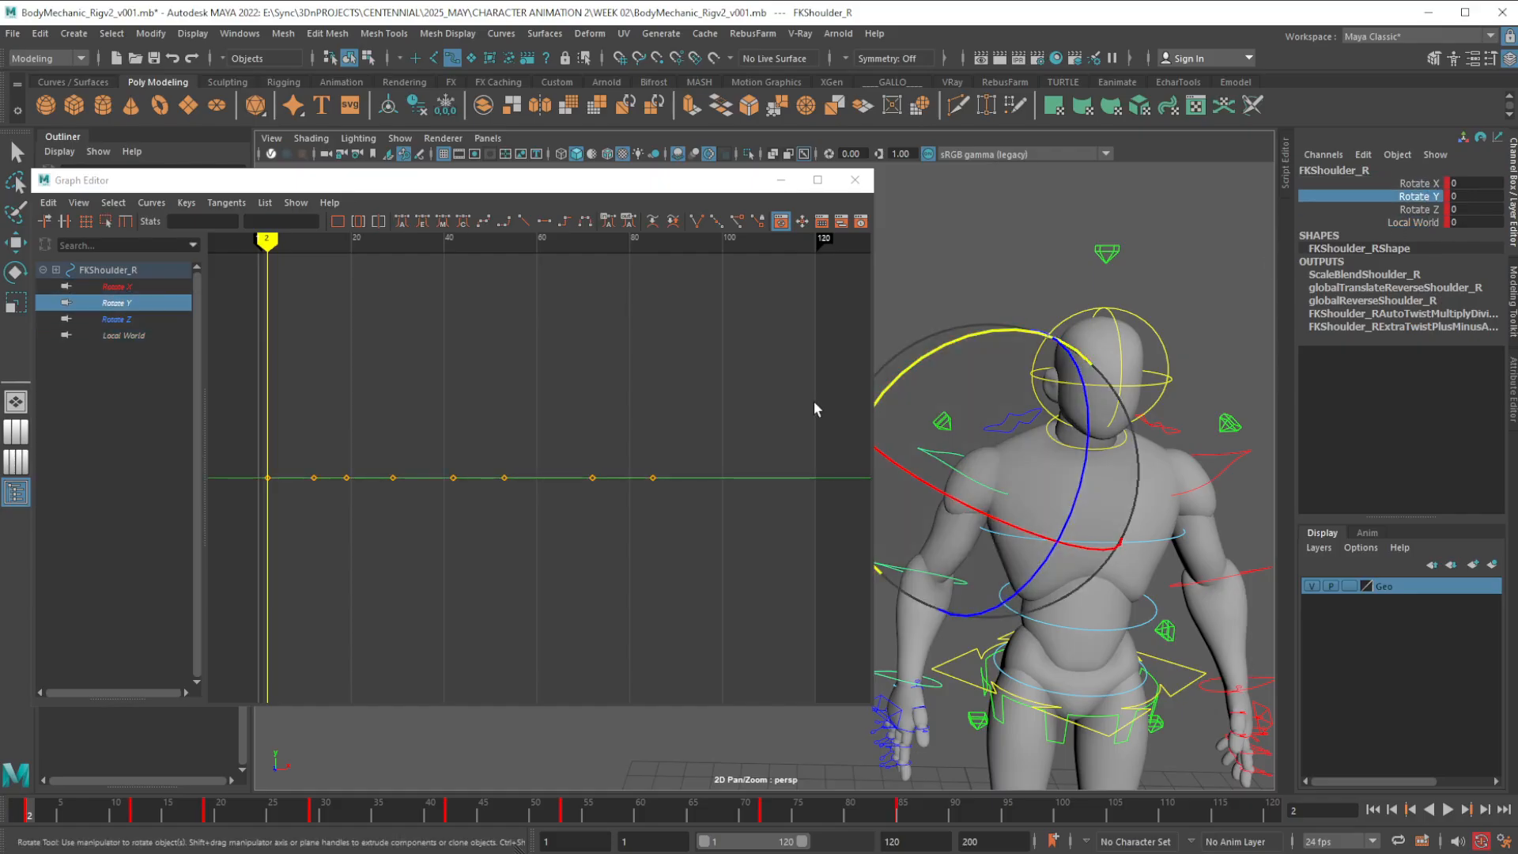
{"action": "left_click", "coordinate": [1431, 210]}
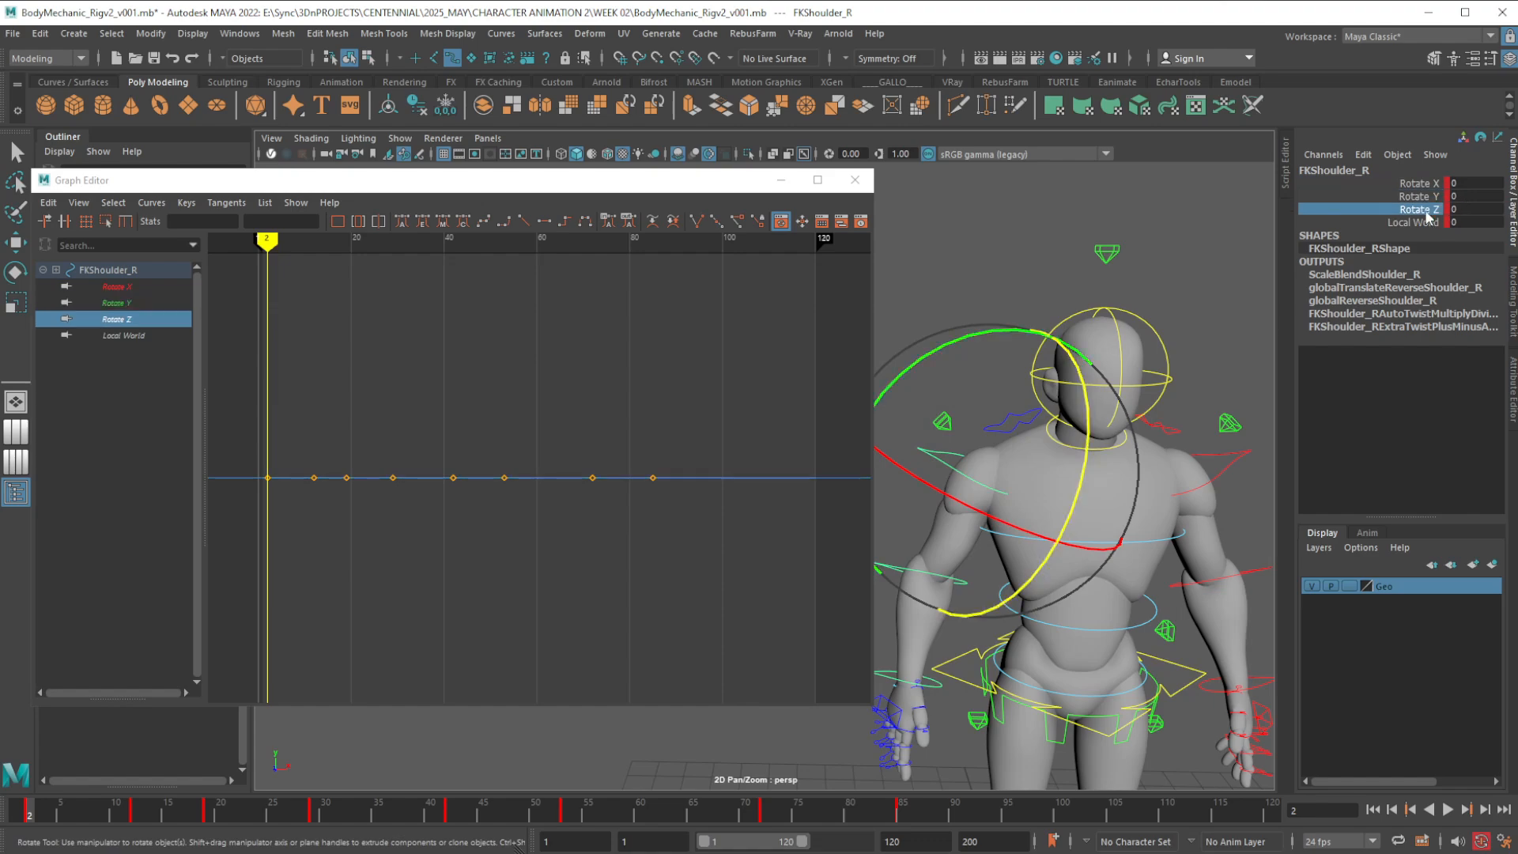
{"action": "left_click", "coordinate": [1427, 223]}
{"action": "left_click", "coordinate": [1426, 211]}
{"action": "left_click", "coordinate": [1430, 199]}
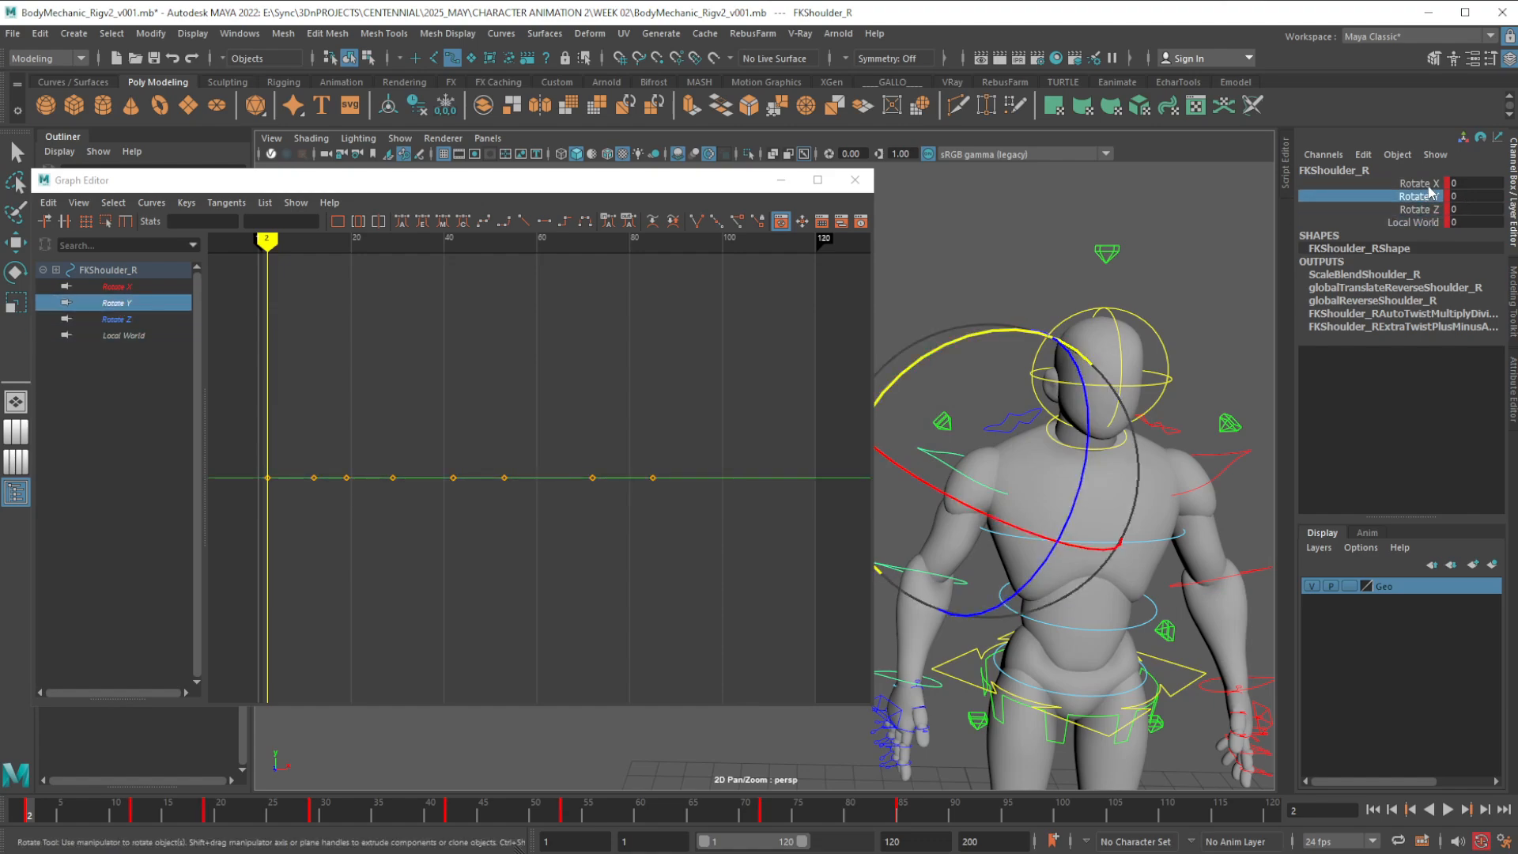
{"action": "left_click", "coordinate": [1432, 185]}
Select the FK head control and examine its Rotate X, Y, Z and Local World curves
{"action": "middle_click_drag", "start_coordinate": [1056, 480], "coordinate": [1041, 471], "text": "alt"}
{"action": "right_click_drag", "start_coordinate": [1040, 470], "coordinate": [1121, 441], "text": "alt"}
{"action": "middle_click_drag", "start_coordinate": [1121, 441], "coordinate": [1089, 491], "text": "alt"}
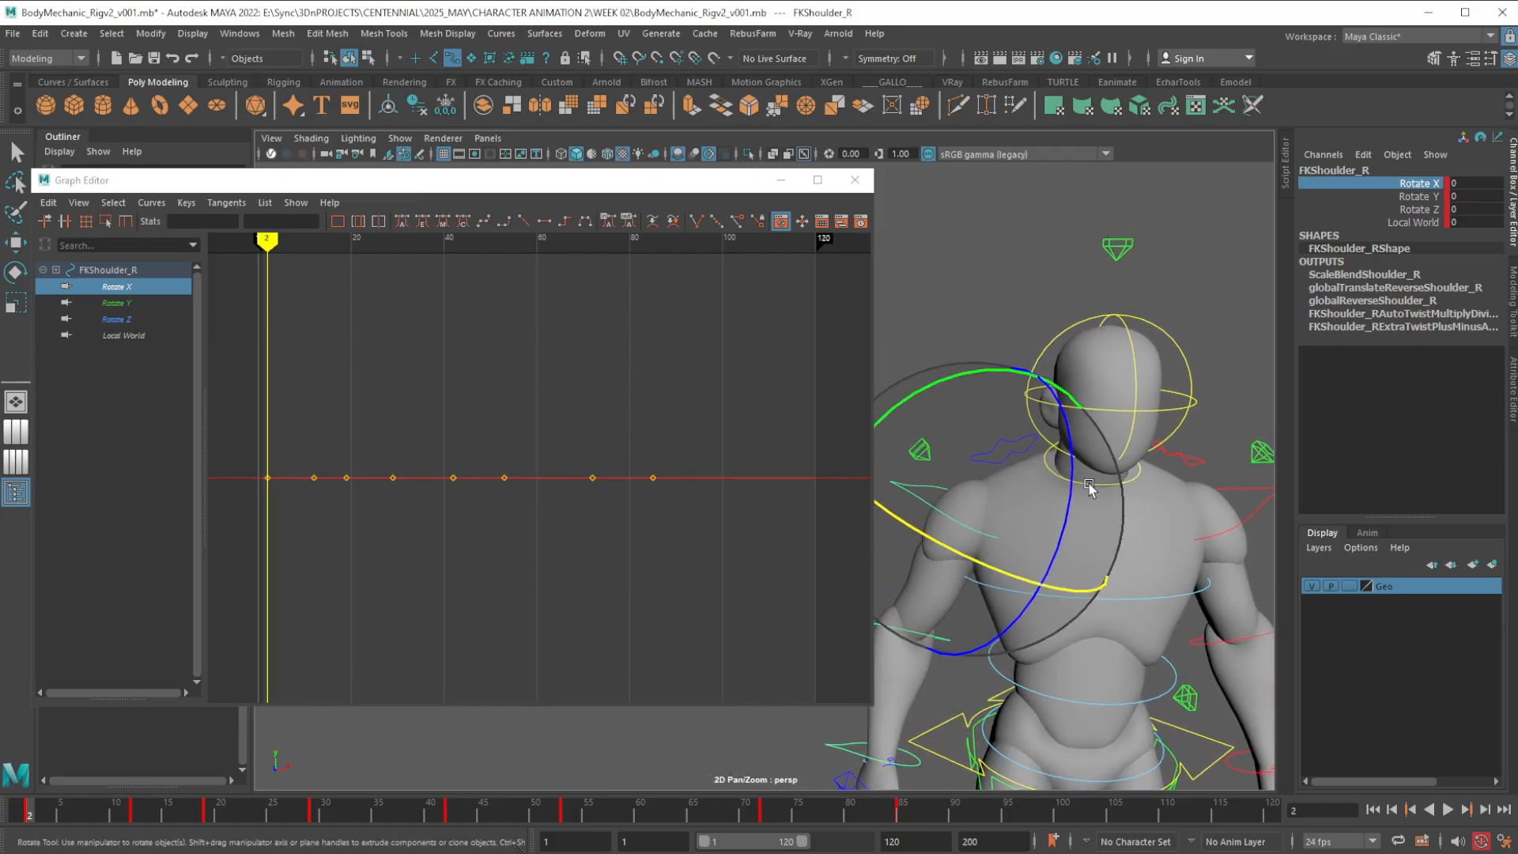
{"action": "right_click_drag", "start_coordinate": [1089, 491], "coordinate": [1121, 499], "text": "alt"}
{"action": "middle_click_drag", "start_coordinate": [1121, 499], "coordinate": [1045, 532], "text": "alt"}
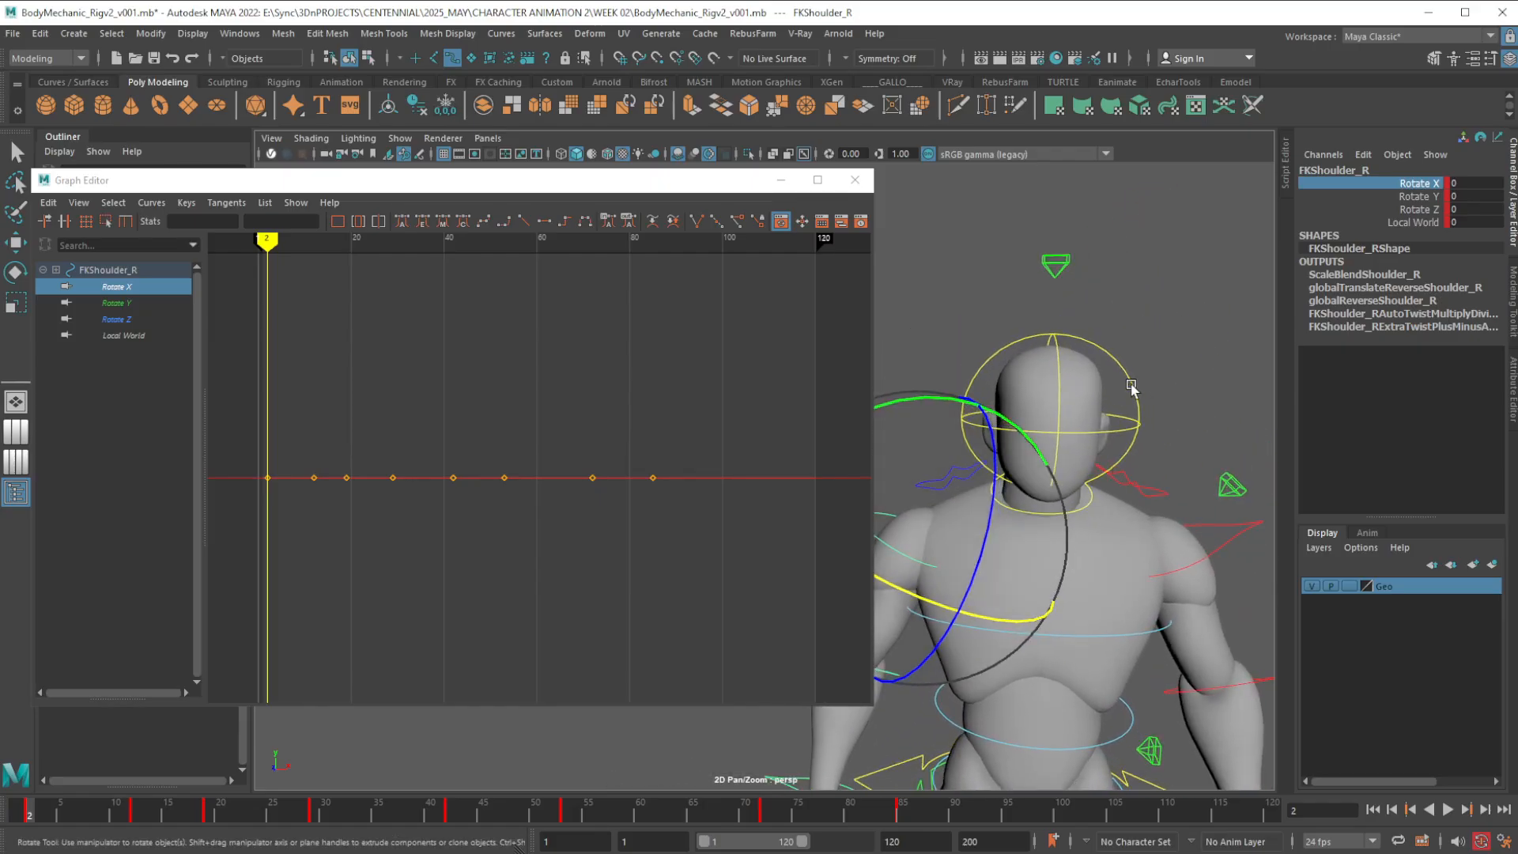
{"action": "left_click", "coordinate": [1077, 383]}
{"action": "key", "text": "w"}
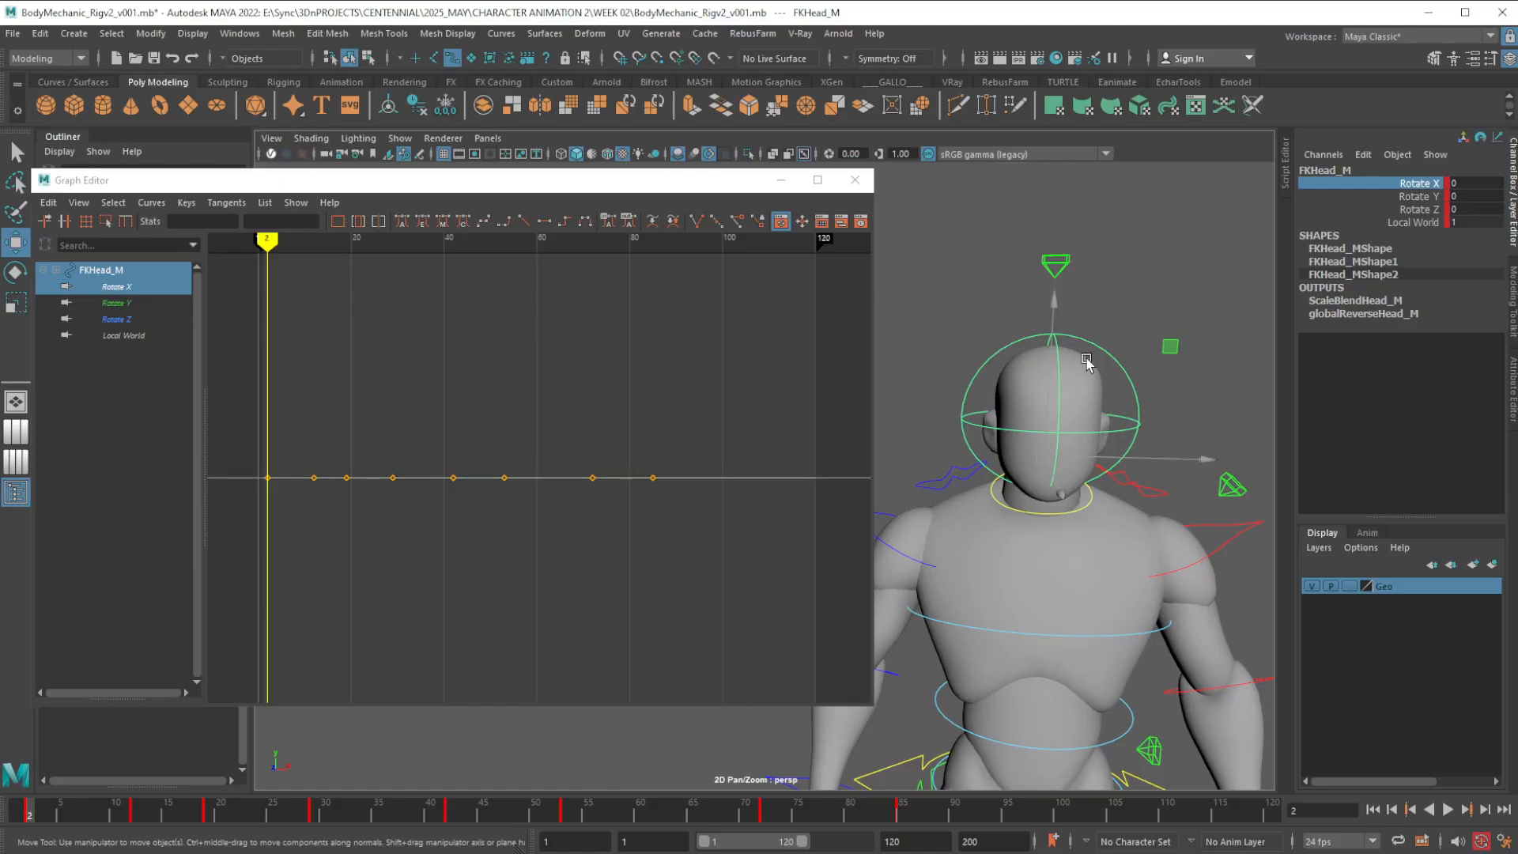
{"action": "left_click", "coordinate": [128, 304]}
{"action": "left_click", "coordinate": [121, 287]}
{"action": "left_click", "coordinate": [123, 305]}
{"action": "left_click", "coordinate": [124, 319]}
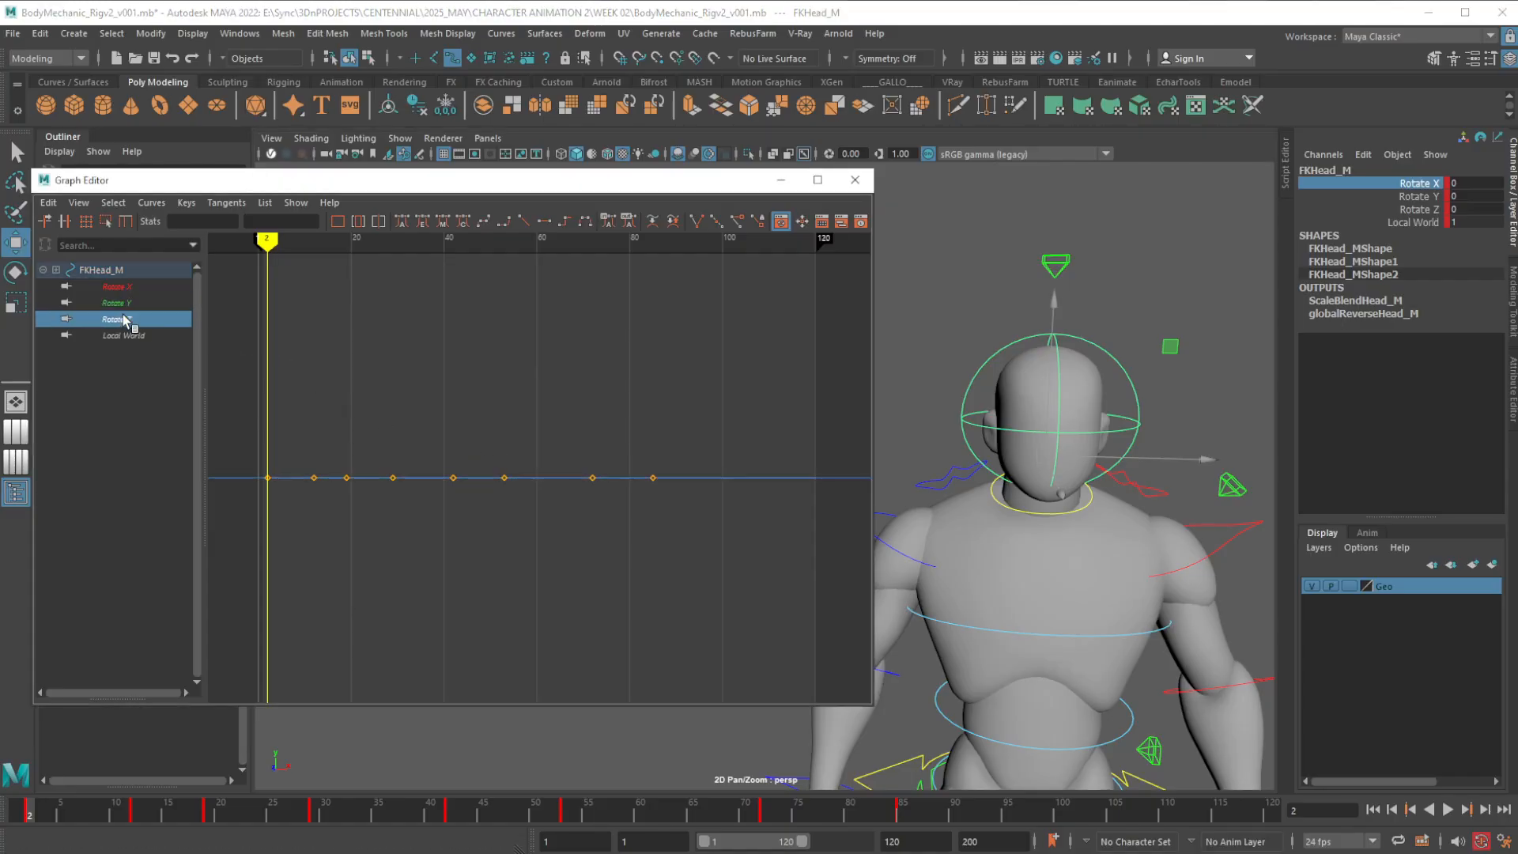
{"action": "left_click", "coordinate": [125, 332]}
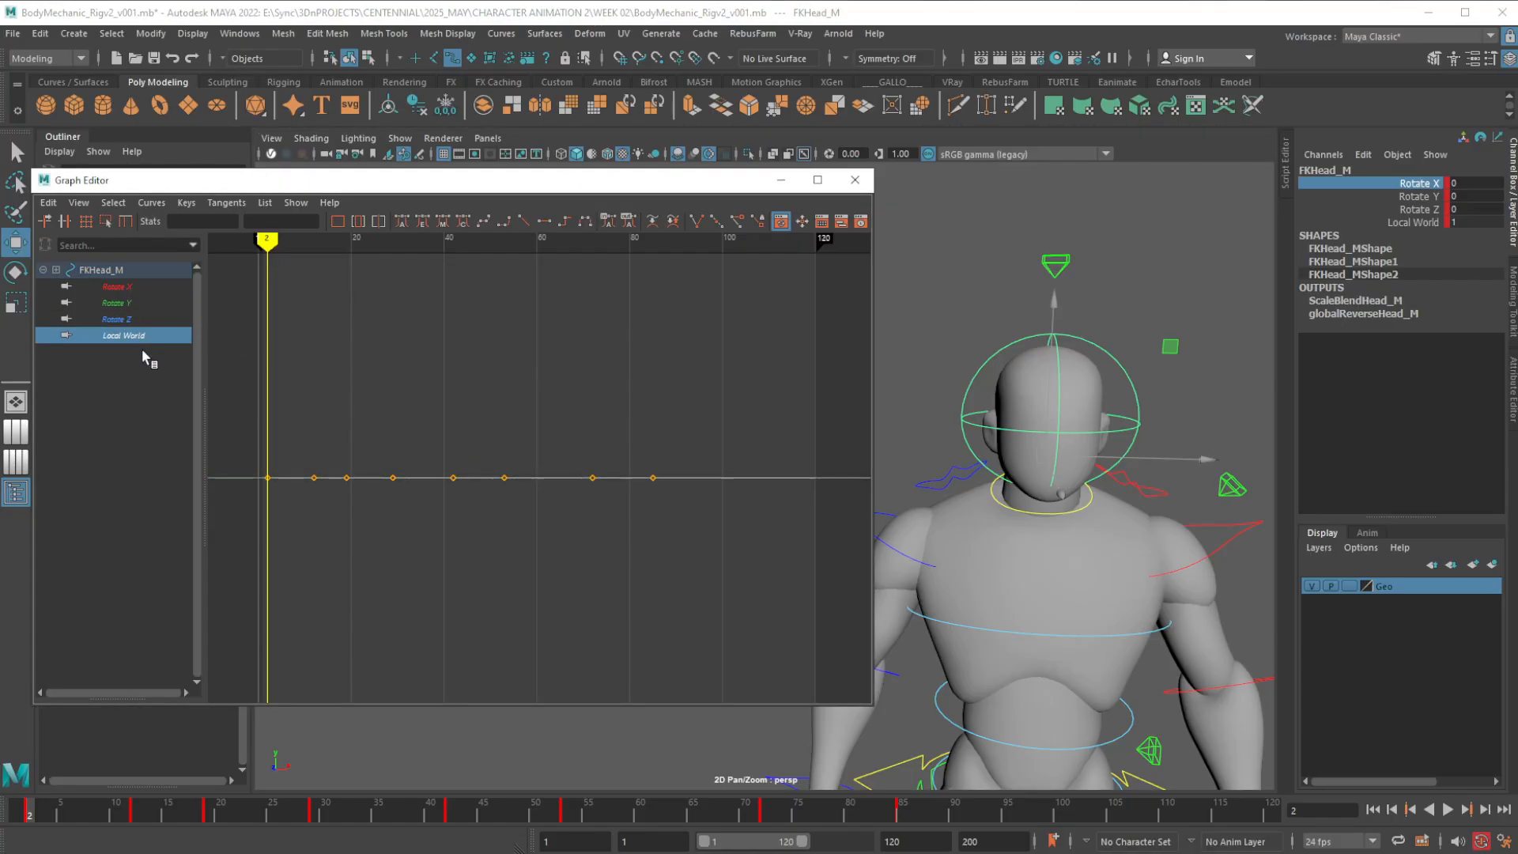
Set the FK head control's Local World to 0 at frame 2
{"action": "left_click", "coordinate": [31, 813]}
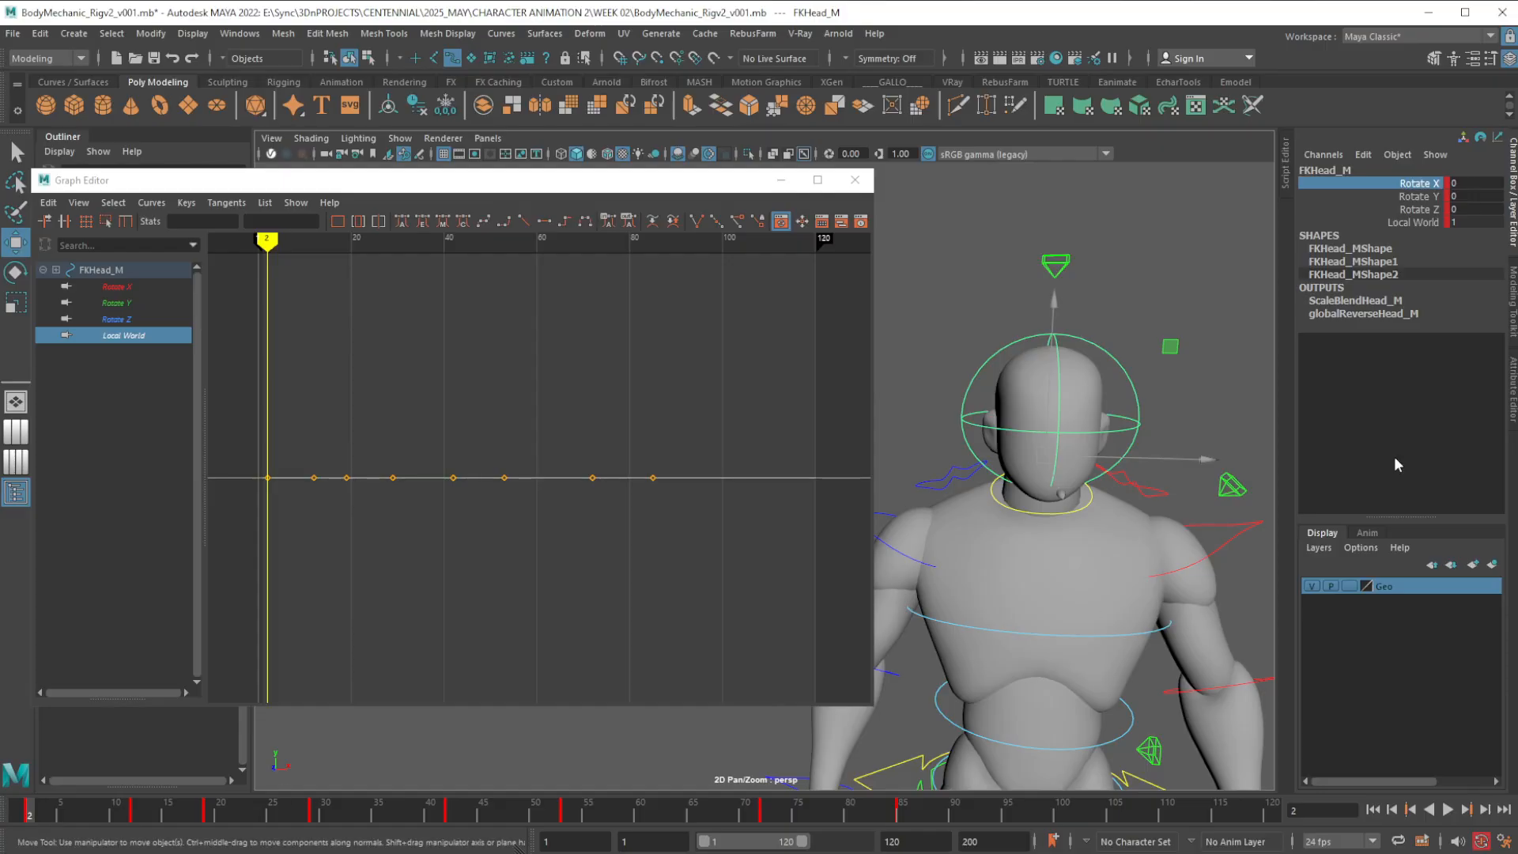
{"action": "left_click", "coordinate": [1471, 223]}
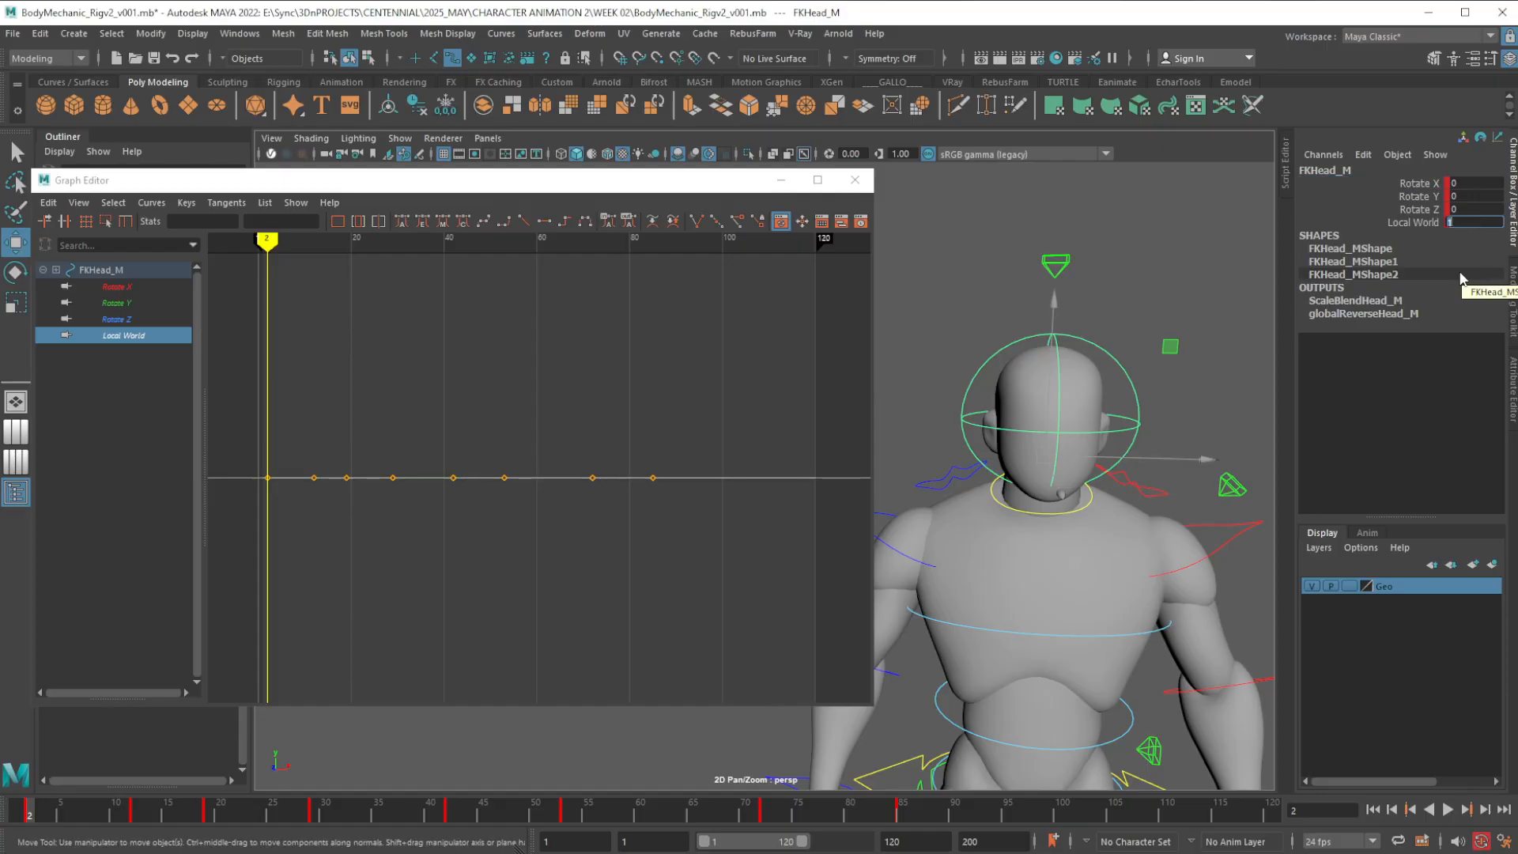
{"action": "type", "text": "0"}
{"action": "key", "text": "Return"}
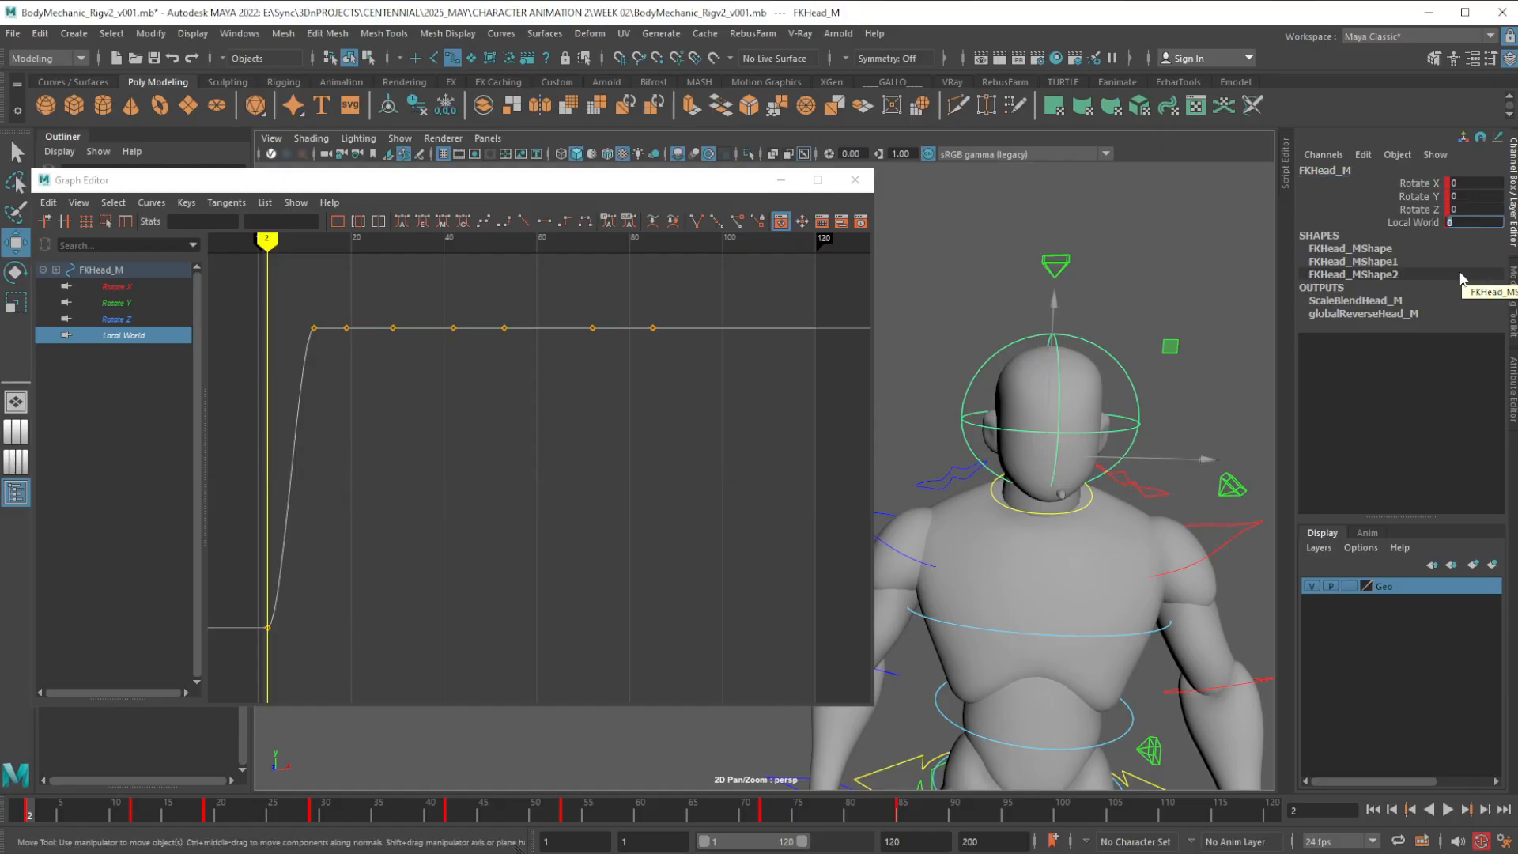
Look through the FK head's rotation curves, and delete its Local World keys from frame 12 to 85
{"action": "left_click", "coordinate": [1423, 184]}
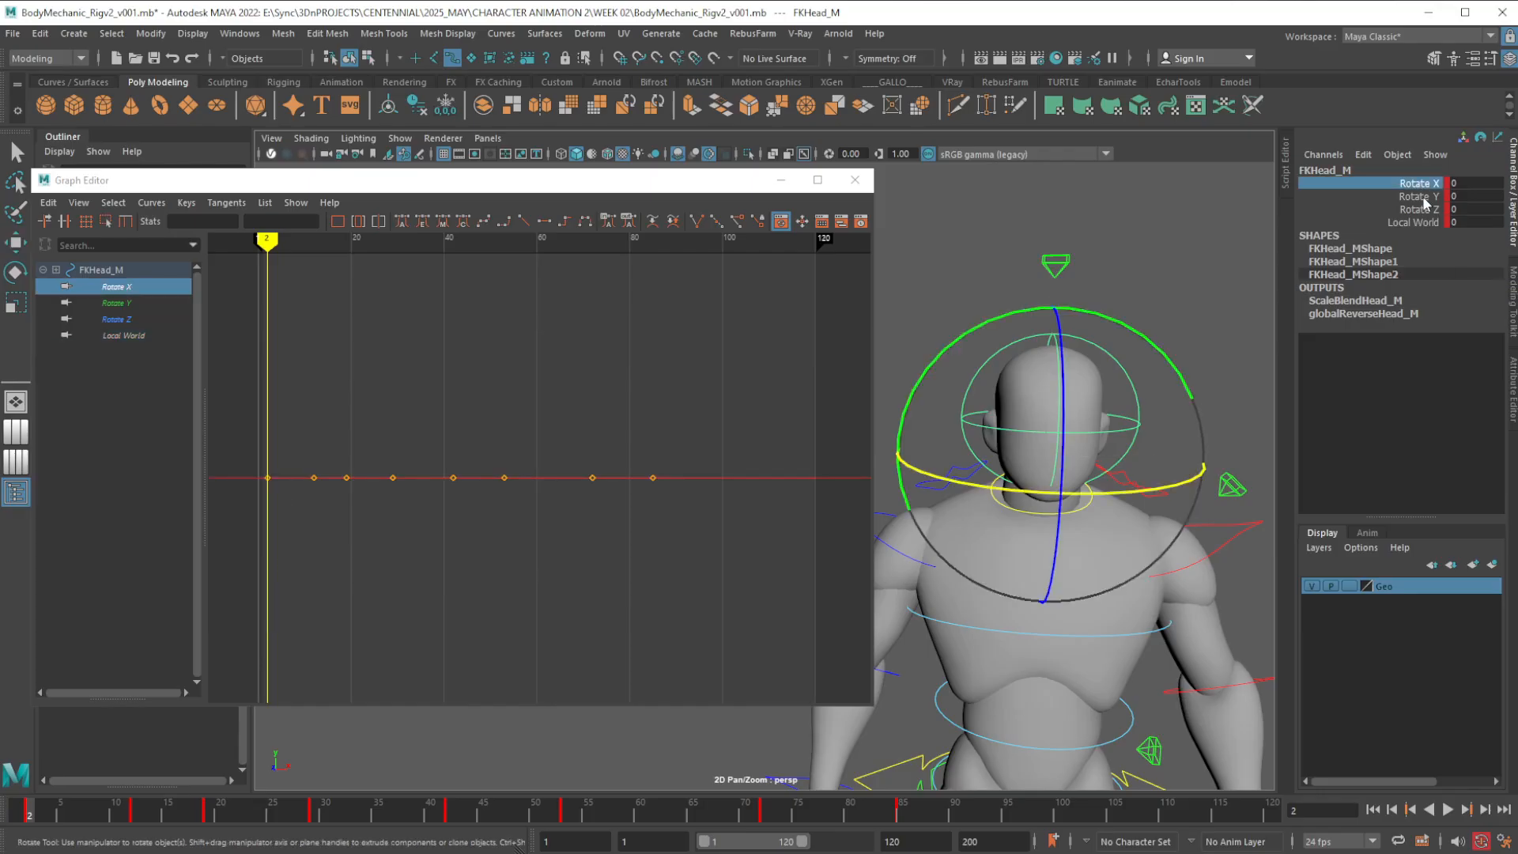
{"action": "left_click", "coordinate": [1425, 198]}
{"action": "left_click", "coordinate": [1423, 211]}
{"action": "left_click", "coordinate": [1425, 197]}
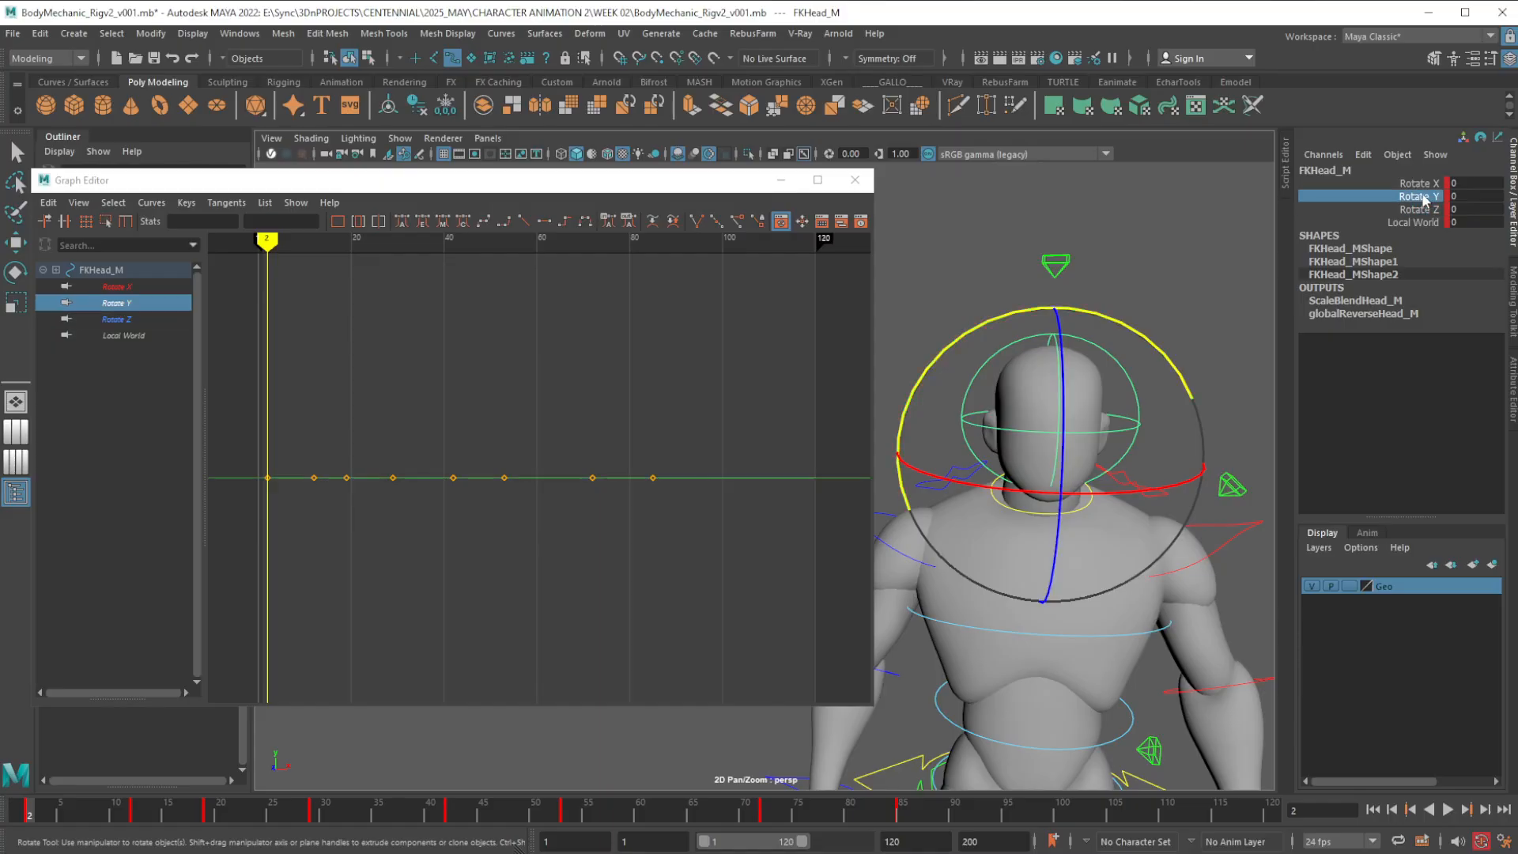
{"action": "left_click", "coordinate": [1424, 184]}
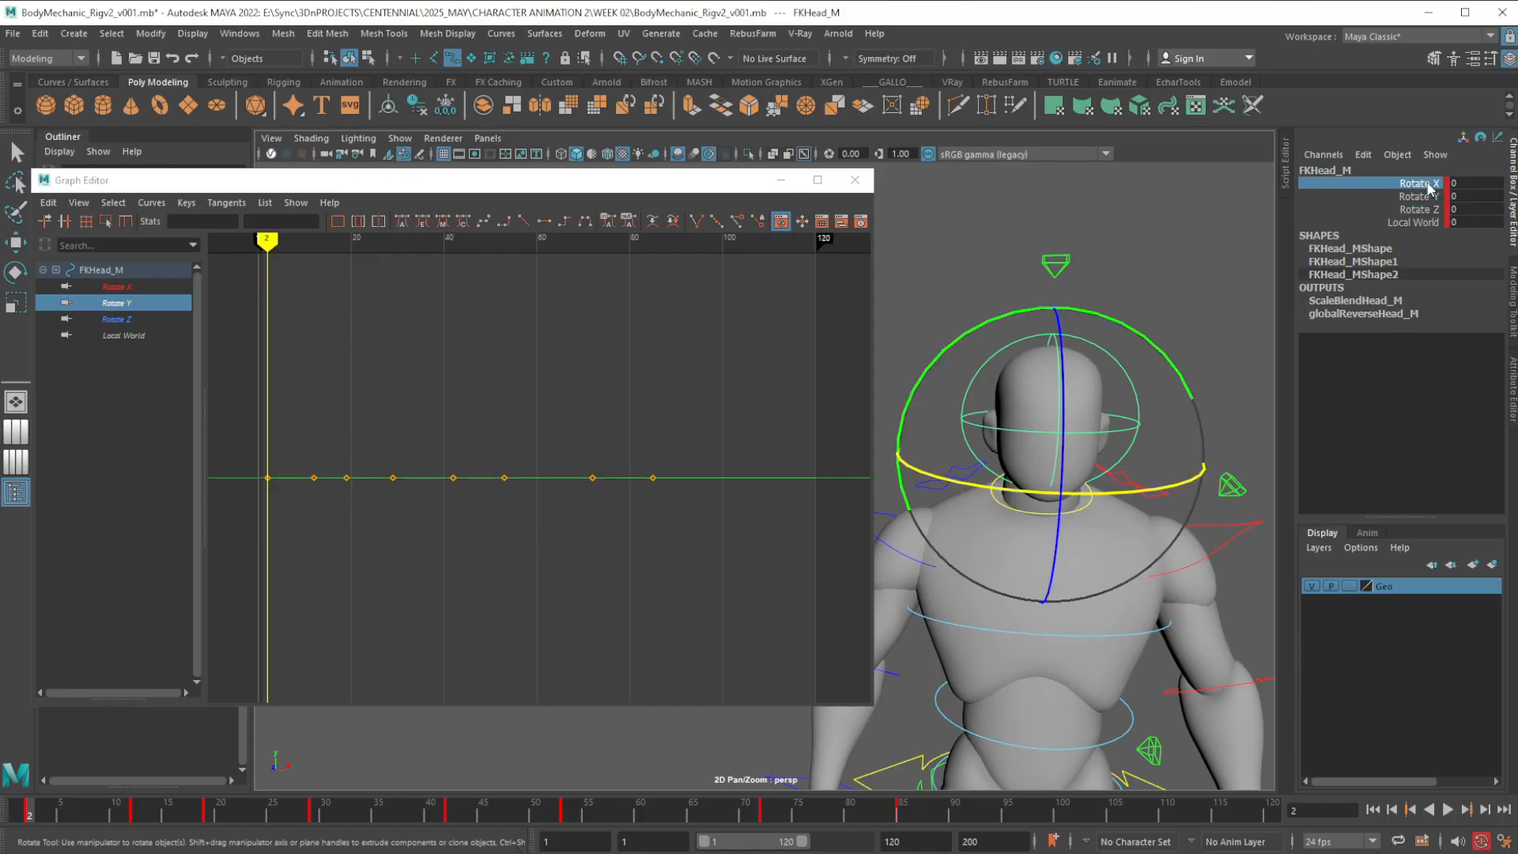
{"action": "left_click", "coordinate": [1424, 222]}
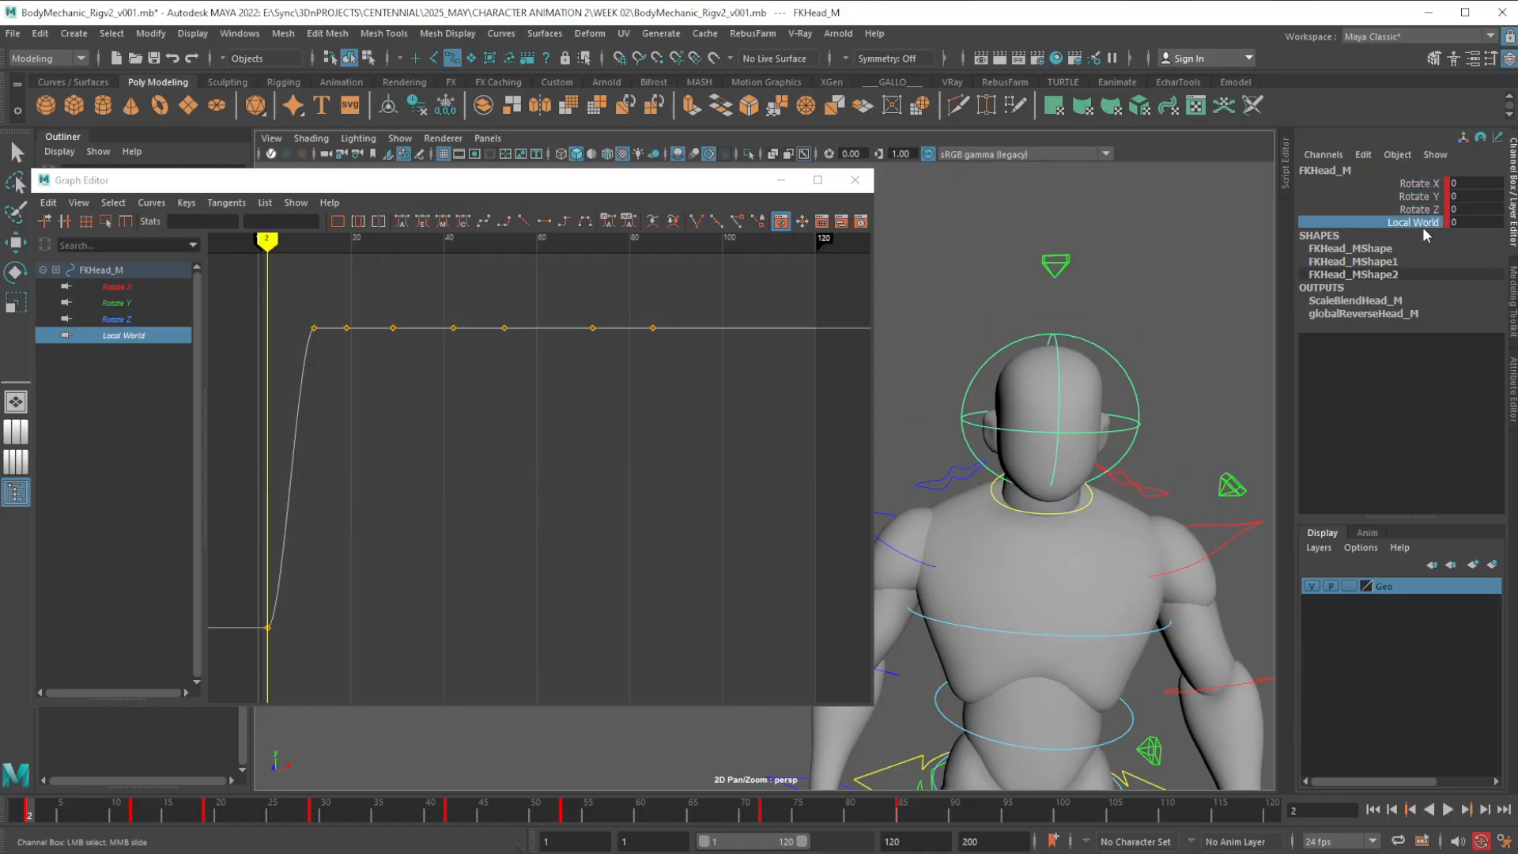
{"action": "left_click_drag", "start_coordinate": [292, 316], "coordinate": [714, 404]}
{"action": "key", "text": "Delete"}
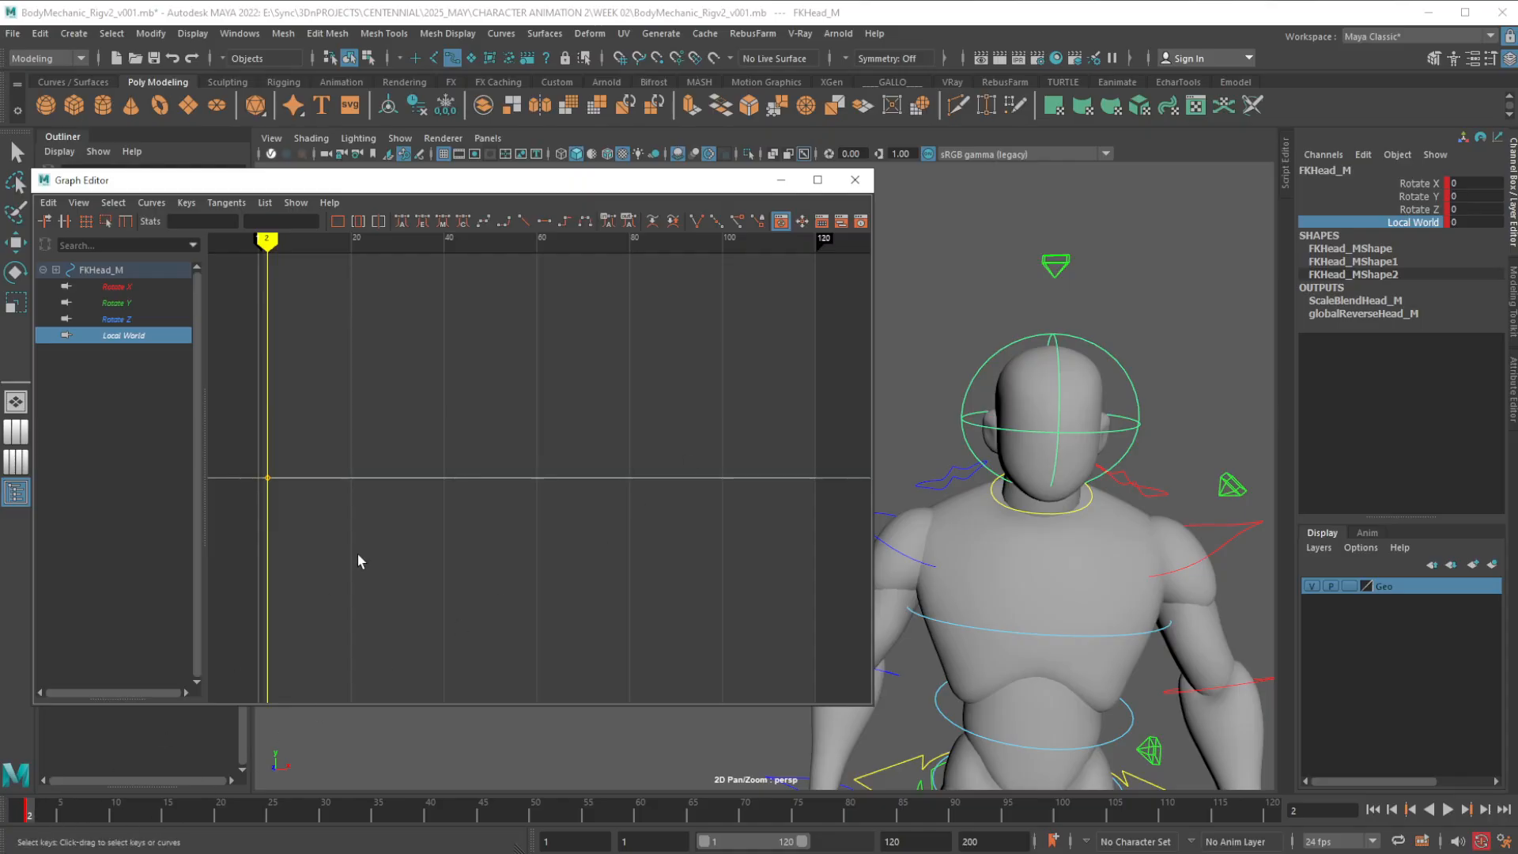
Scrub the timeline from frame 2 to frame 56 to check the FK head's Local World setting
{"action": "mouse_move", "coordinate": [49, 822]}
{"action": "left_mouse_down"}
{"action": "mouse_move", "coordinate": [1197, 821]}
{"action": "mouse_move", "coordinate": [22, 797]}
{"action": "mouse_move", "coordinate": [116, 795]}
{"action": "mouse_move", "coordinate": [682, 816]}
{"action": "mouse_move", "coordinate": [30, 814]}
{"action": "left_mouse_up"}
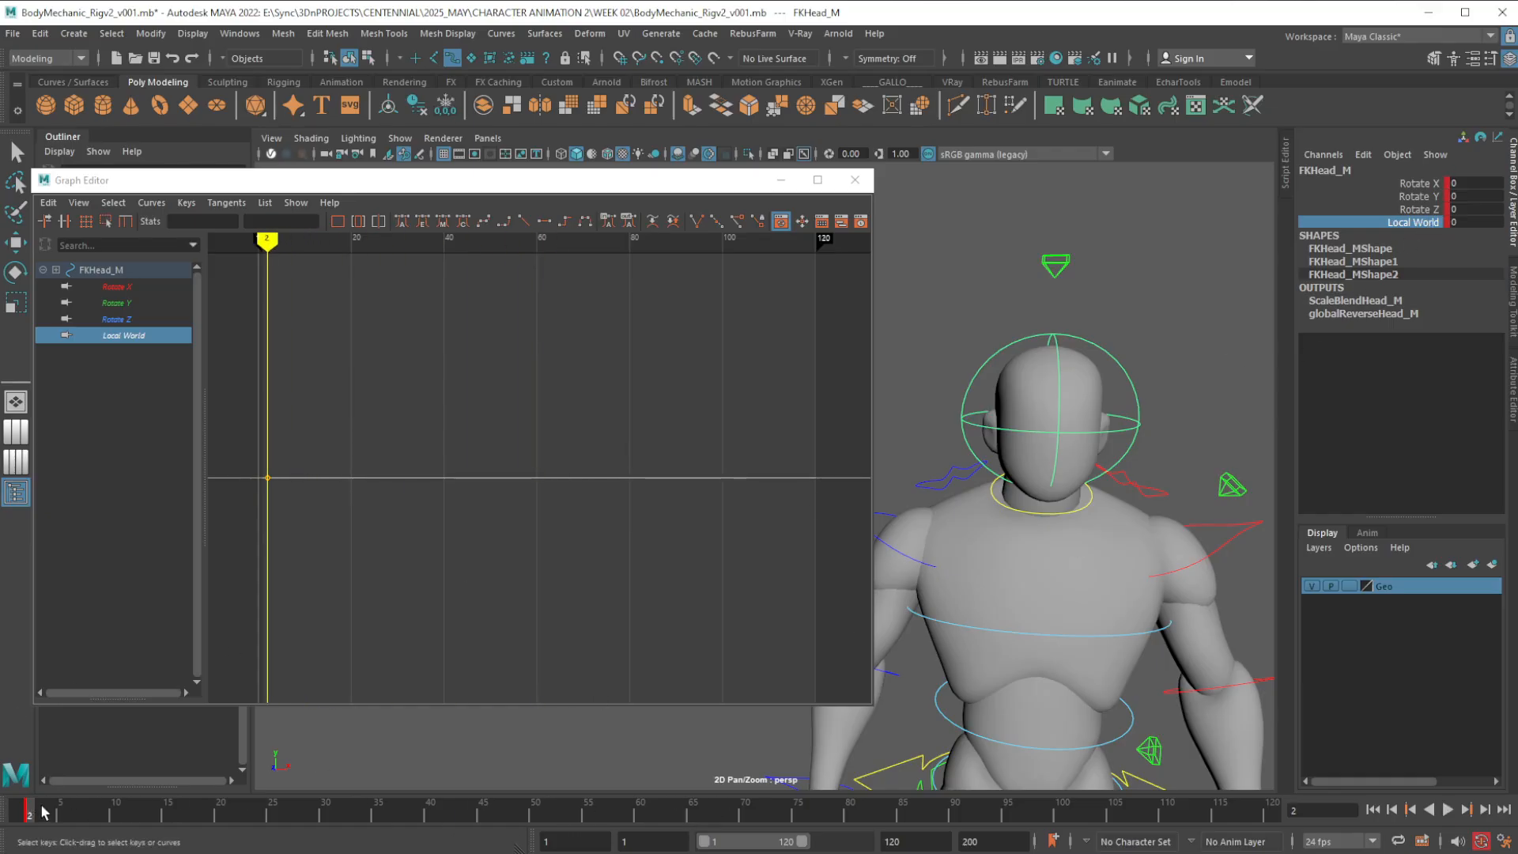
{"action": "left_click_drag", "start_coordinate": [145, 821], "coordinate": [599, 819]}
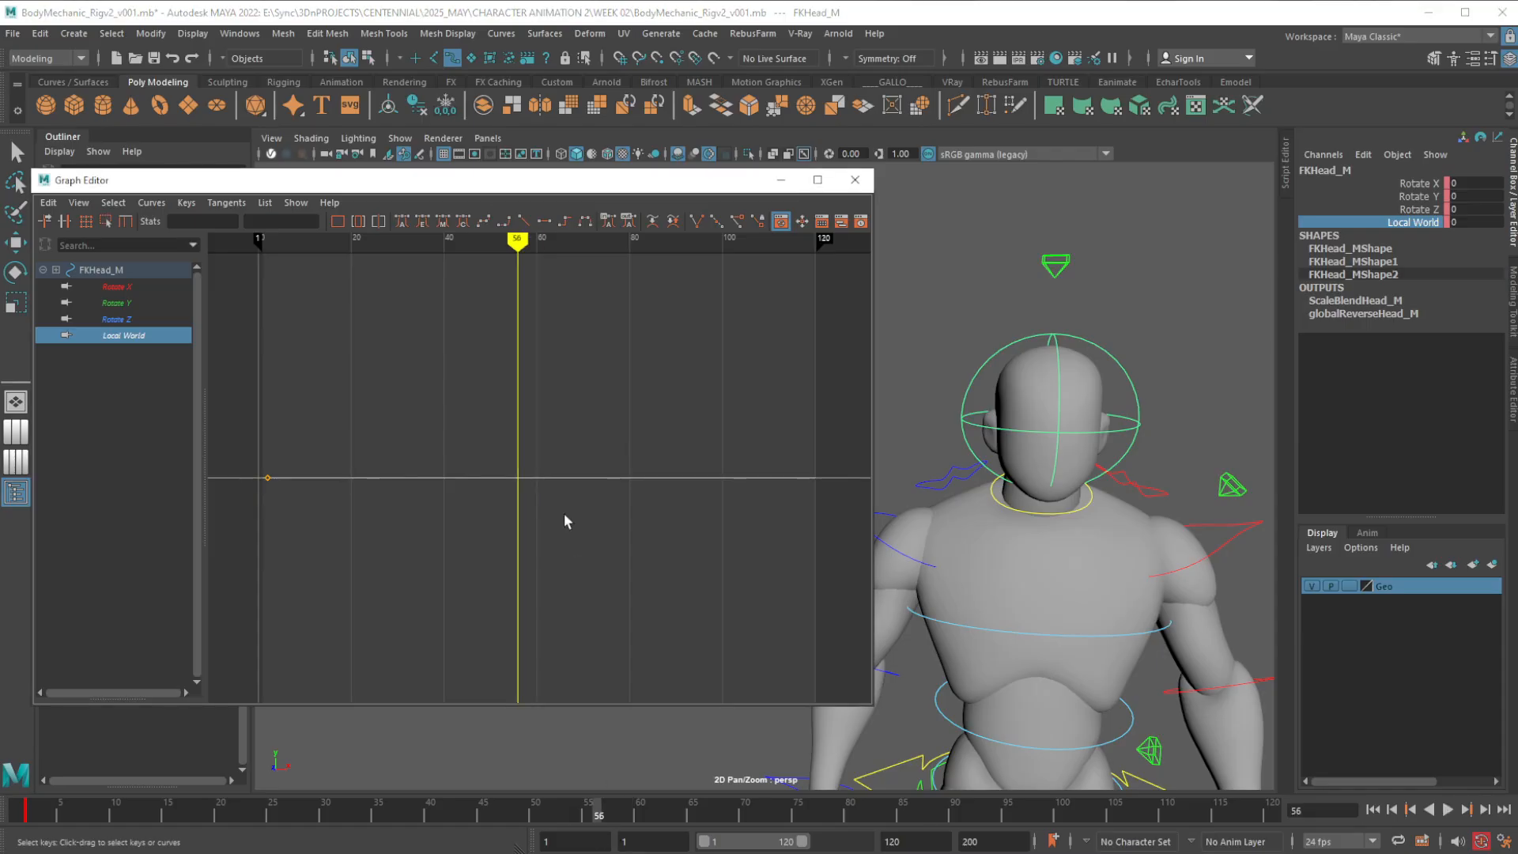